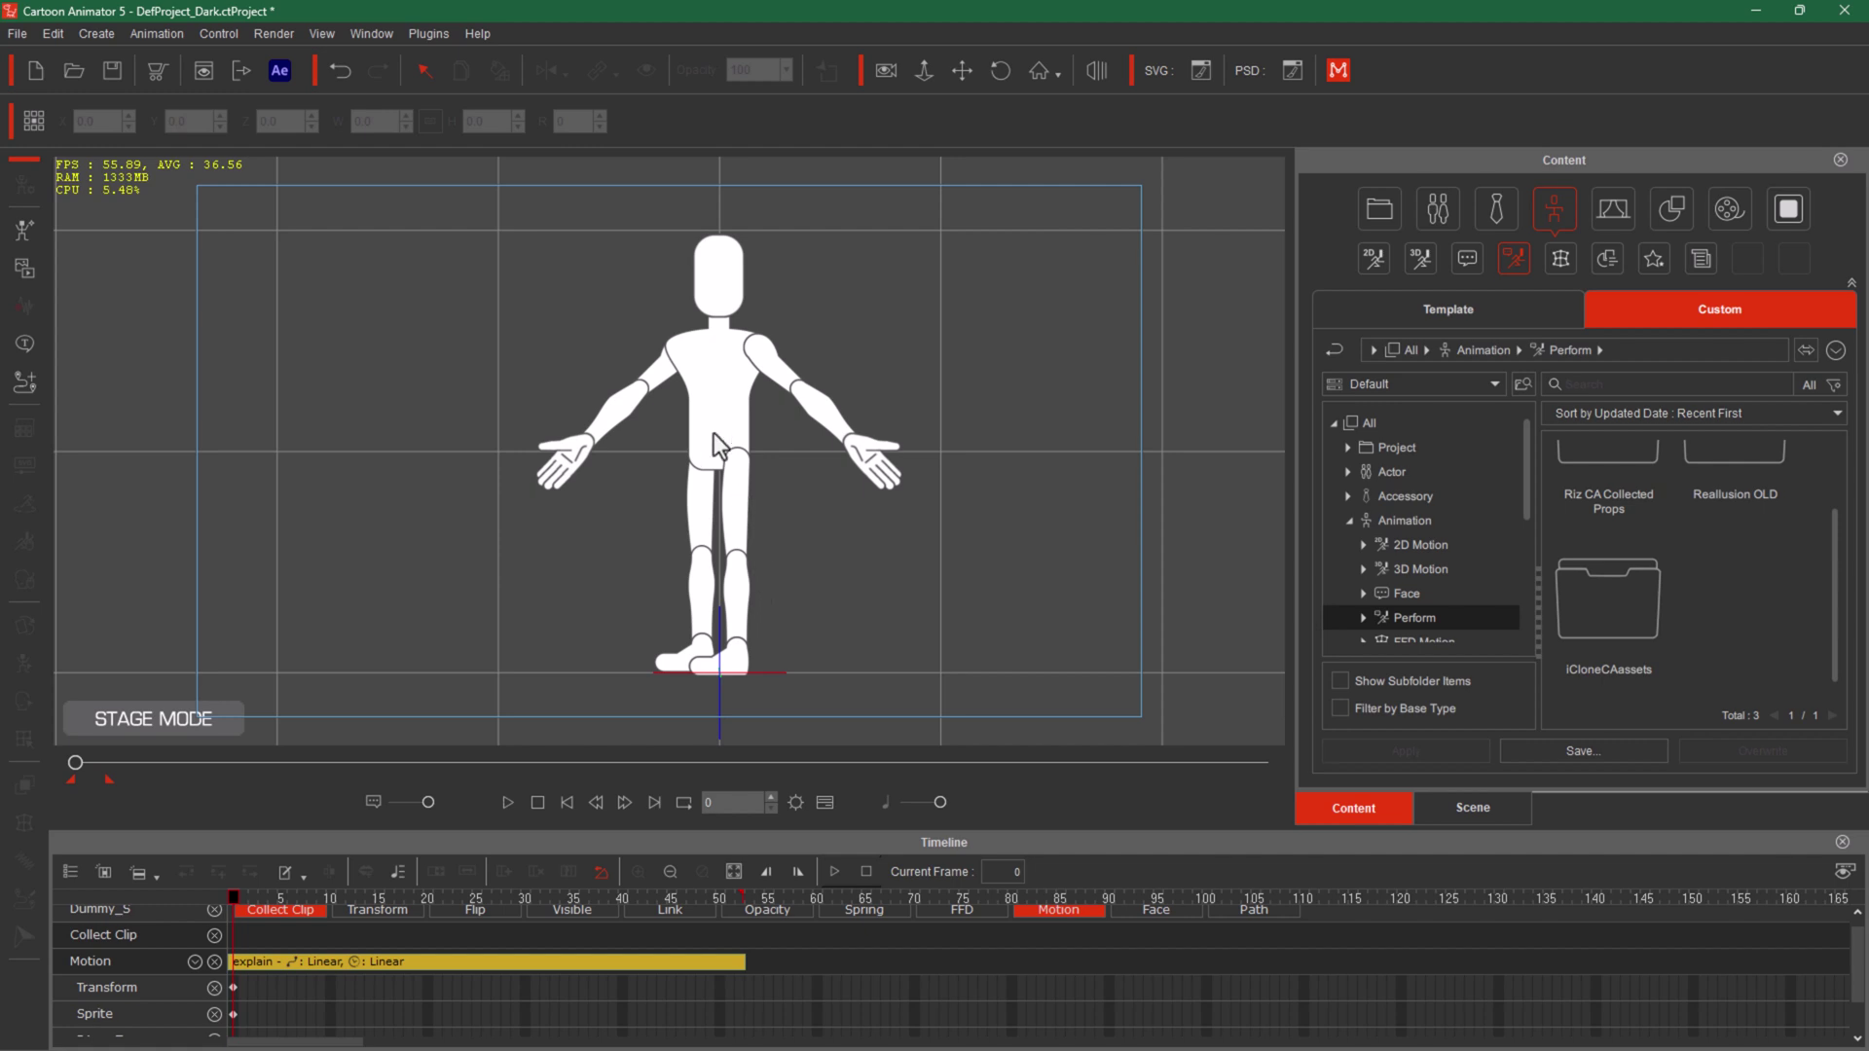
Step: Replace the dummy character on the stage with the Johnny1_S actor from the G3 360 Human templates
{"action": "left_click", "coordinate": [714, 430]}
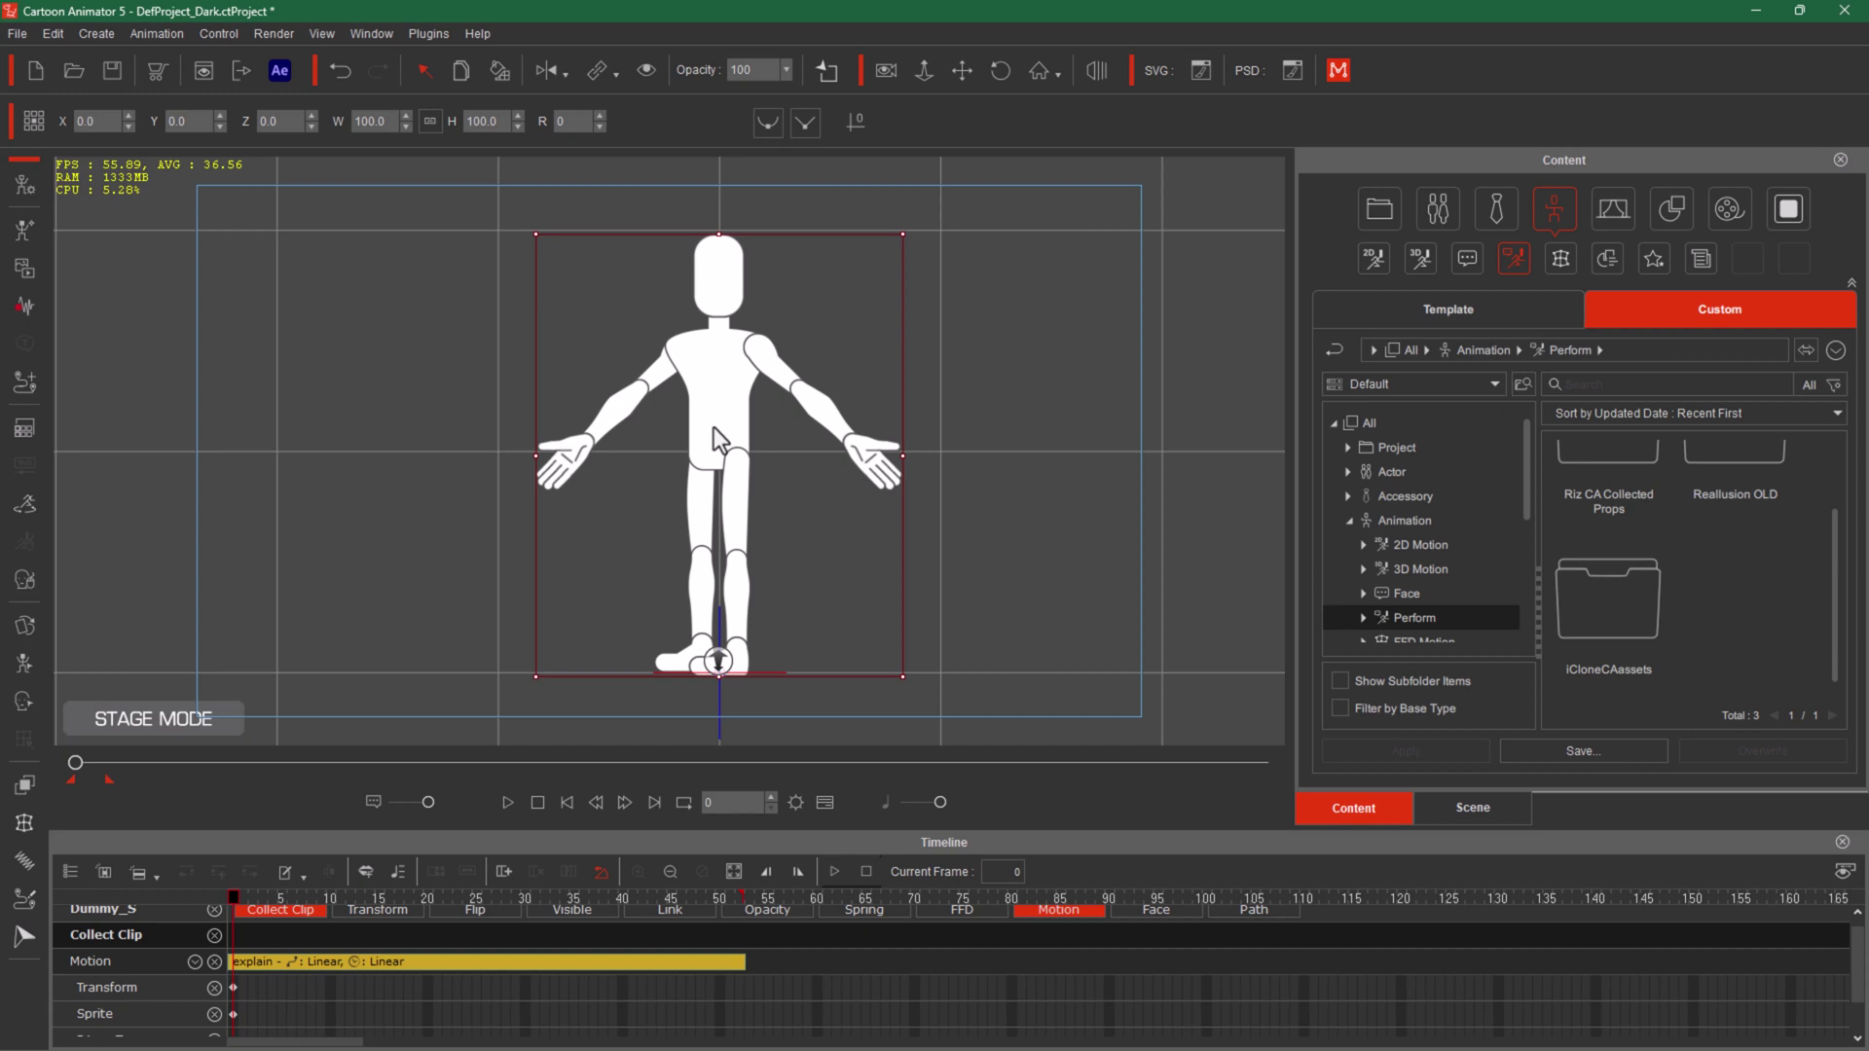
{"action": "left_click_drag", "start_coordinate": [248, 896], "coordinate": [568, 891]}
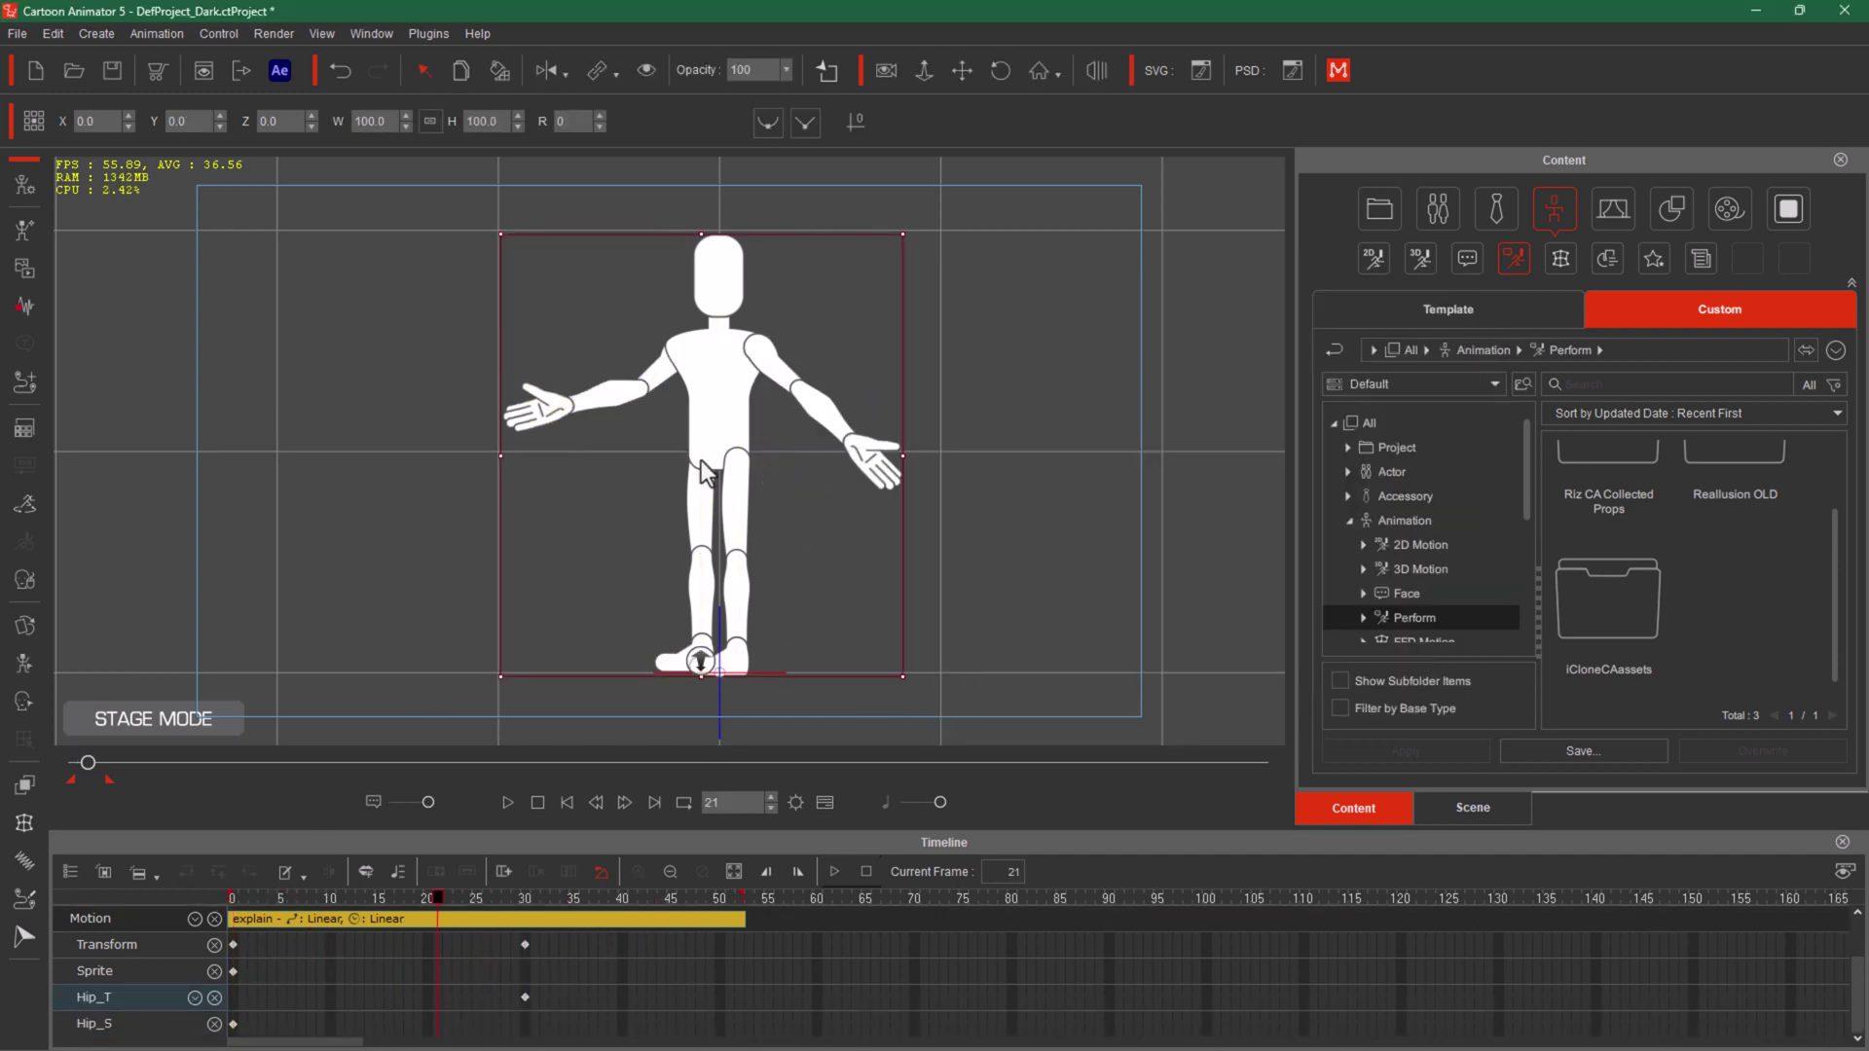
{"action": "key", "text": "Delete"}
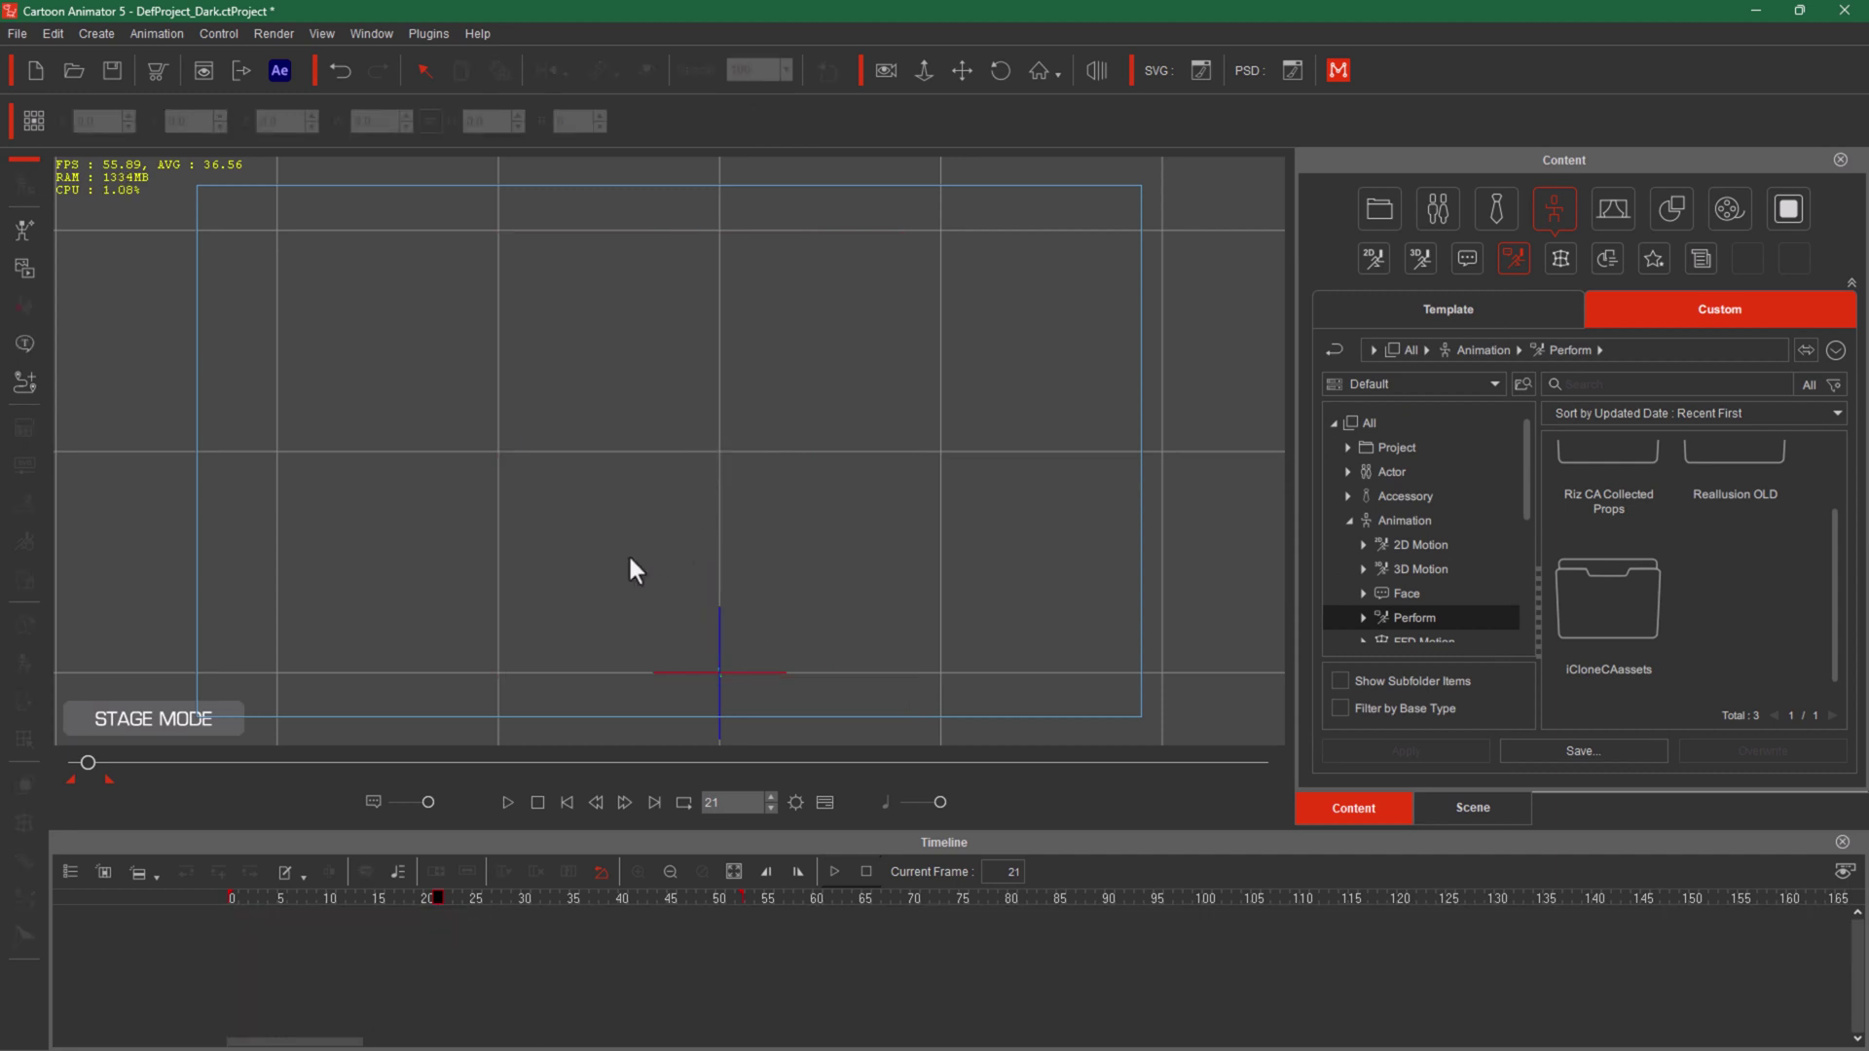
{"action": "scroll", "coordinate": [1649, 533], "scroll_direction": "up", "scroll_amount": 2}
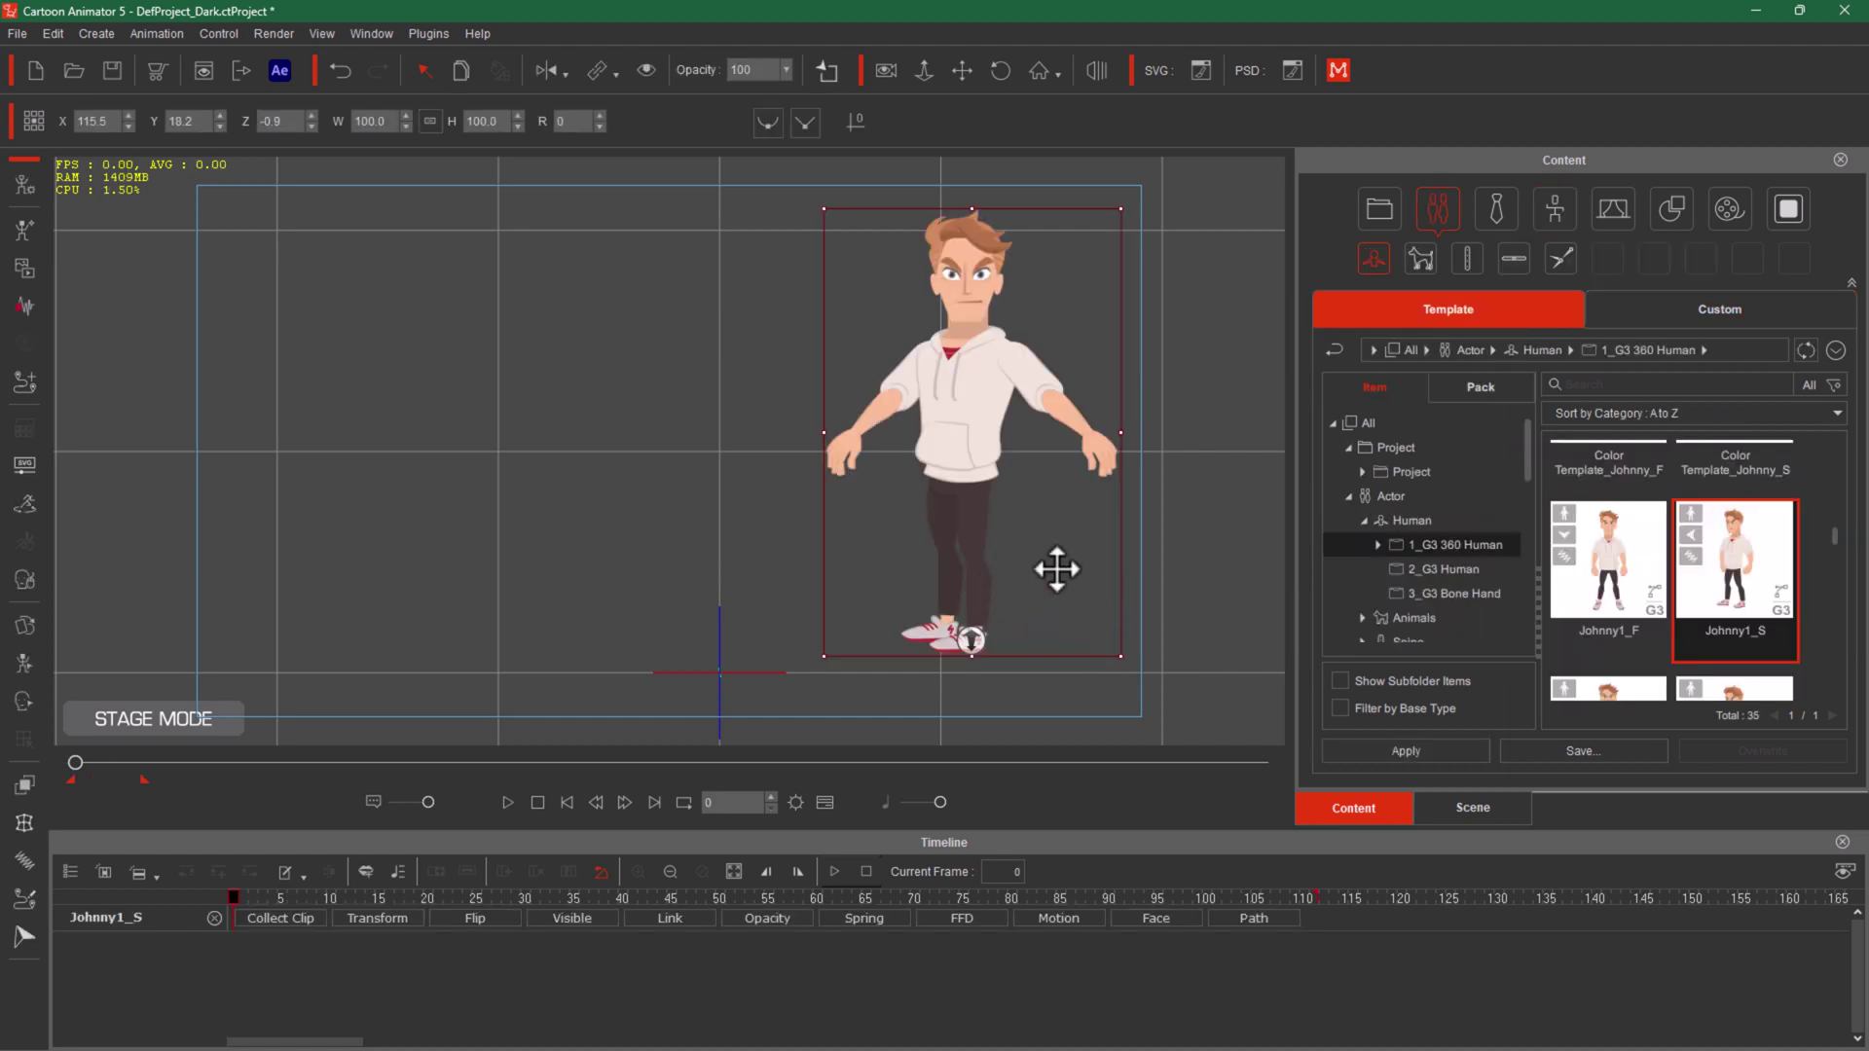
Step: Search the male Side 2D motions for "talk" and apply the Talk motion to the Johnny1_S character
{"action": "scroll", "coordinate": [1388, 623], "scroll_direction": "down", "scroll_amount": 1}
{"action": "left_click", "coordinate": [1362, 560]}
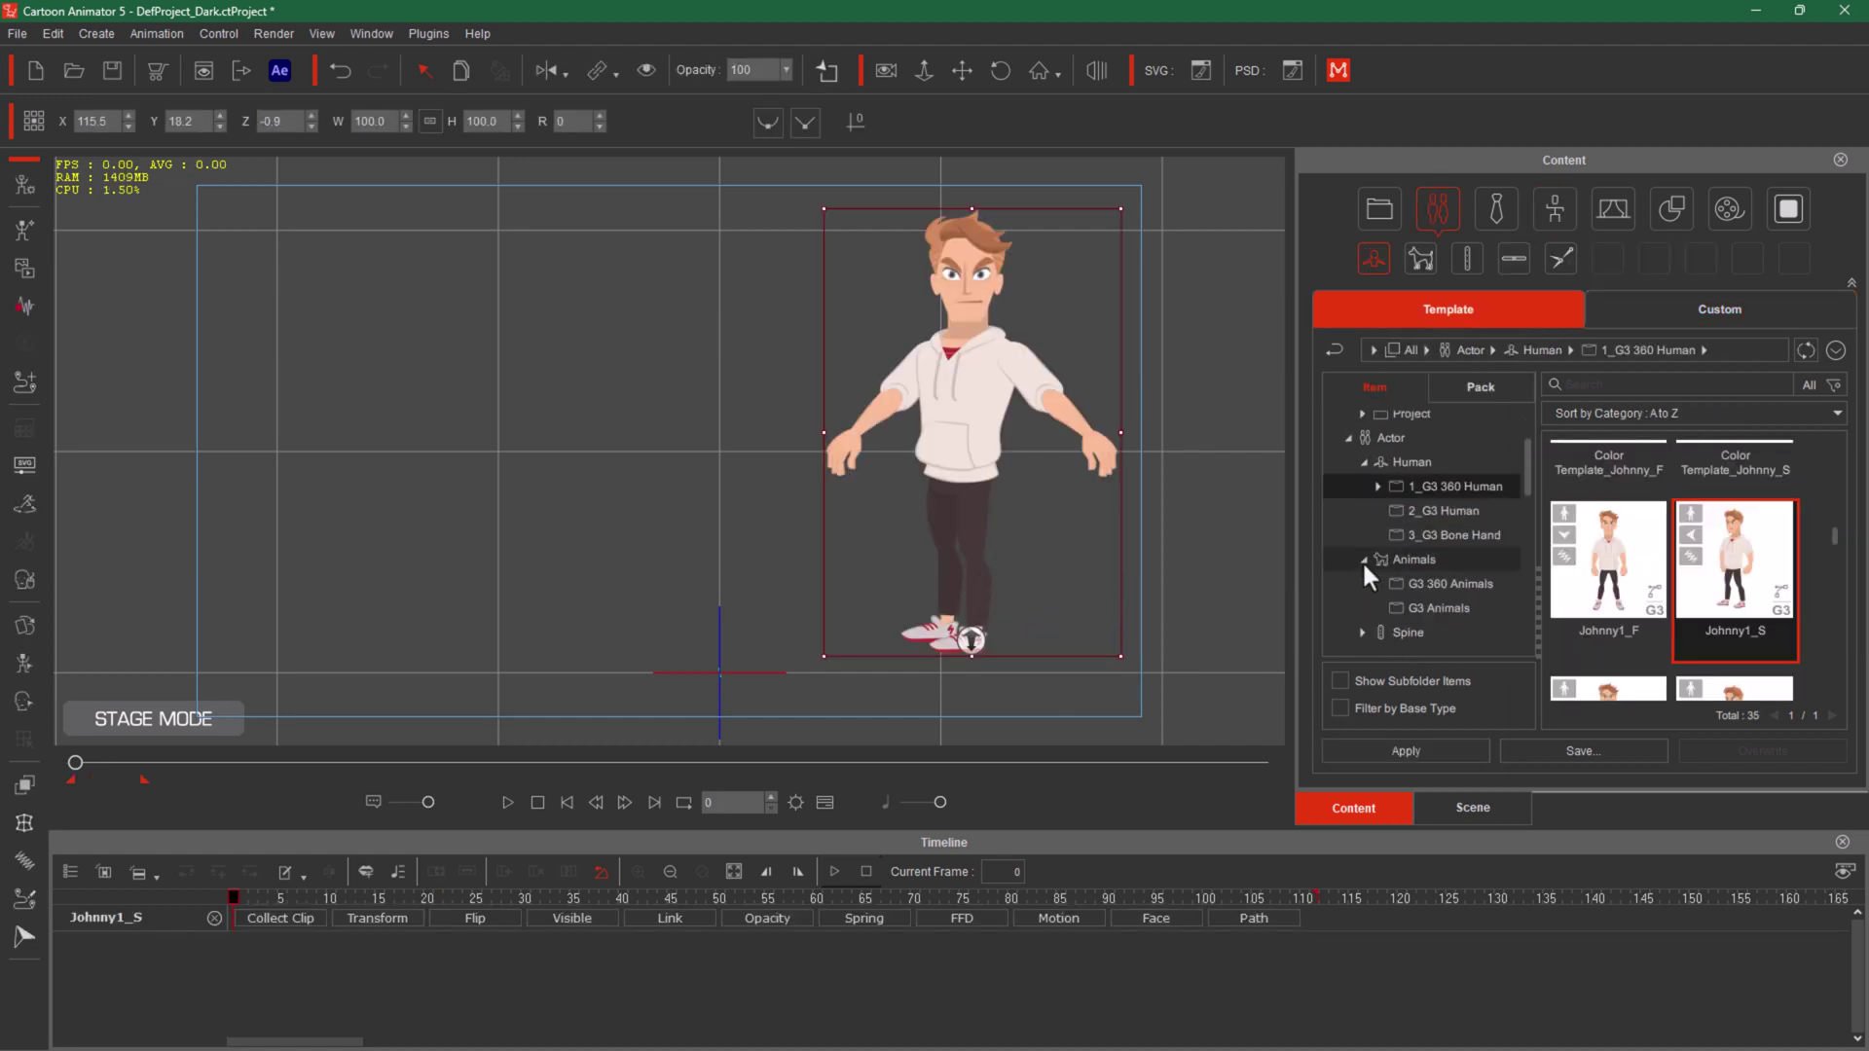
{"action": "scroll", "coordinate": [1367, 564], "scroll_direction": "down", "scroll_amount": 3}
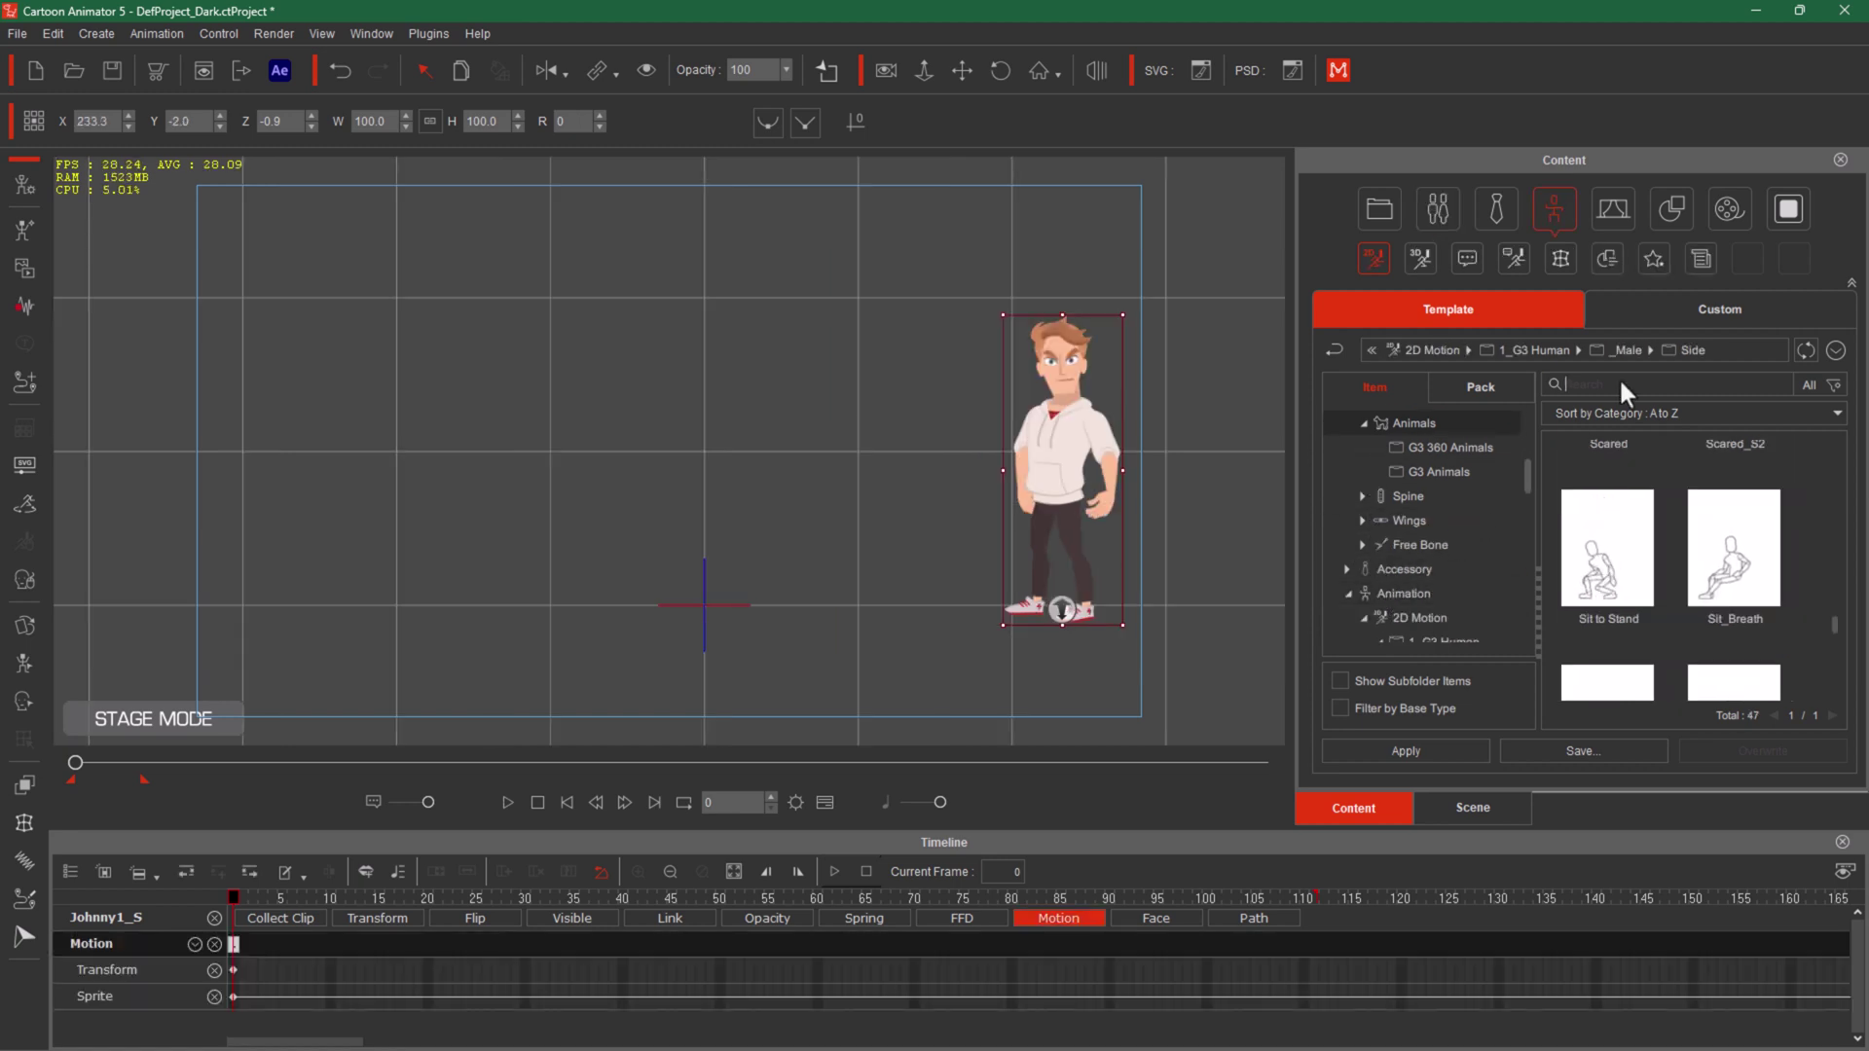
{"action": "type", "text": "talk"}
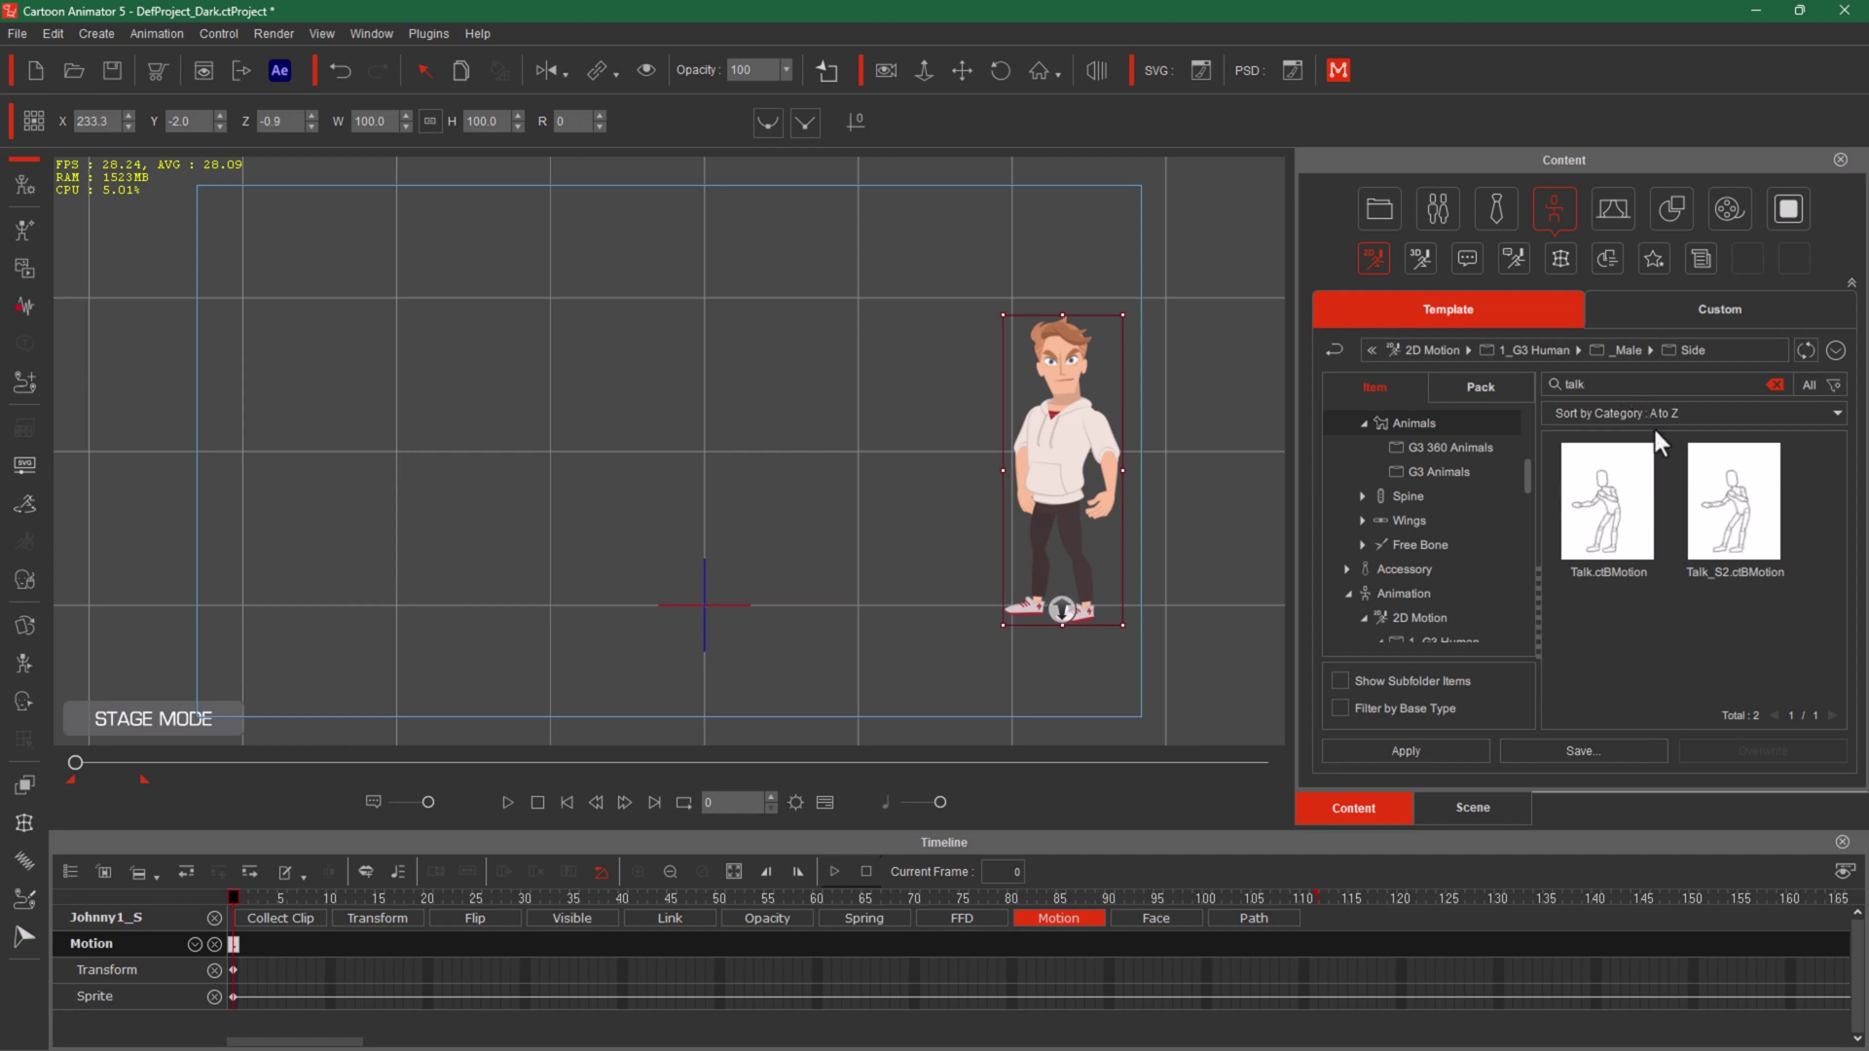
{"action": "left_click_drag", "start_coordinate": [1608, 520], "coordinate": [1051, 424]}
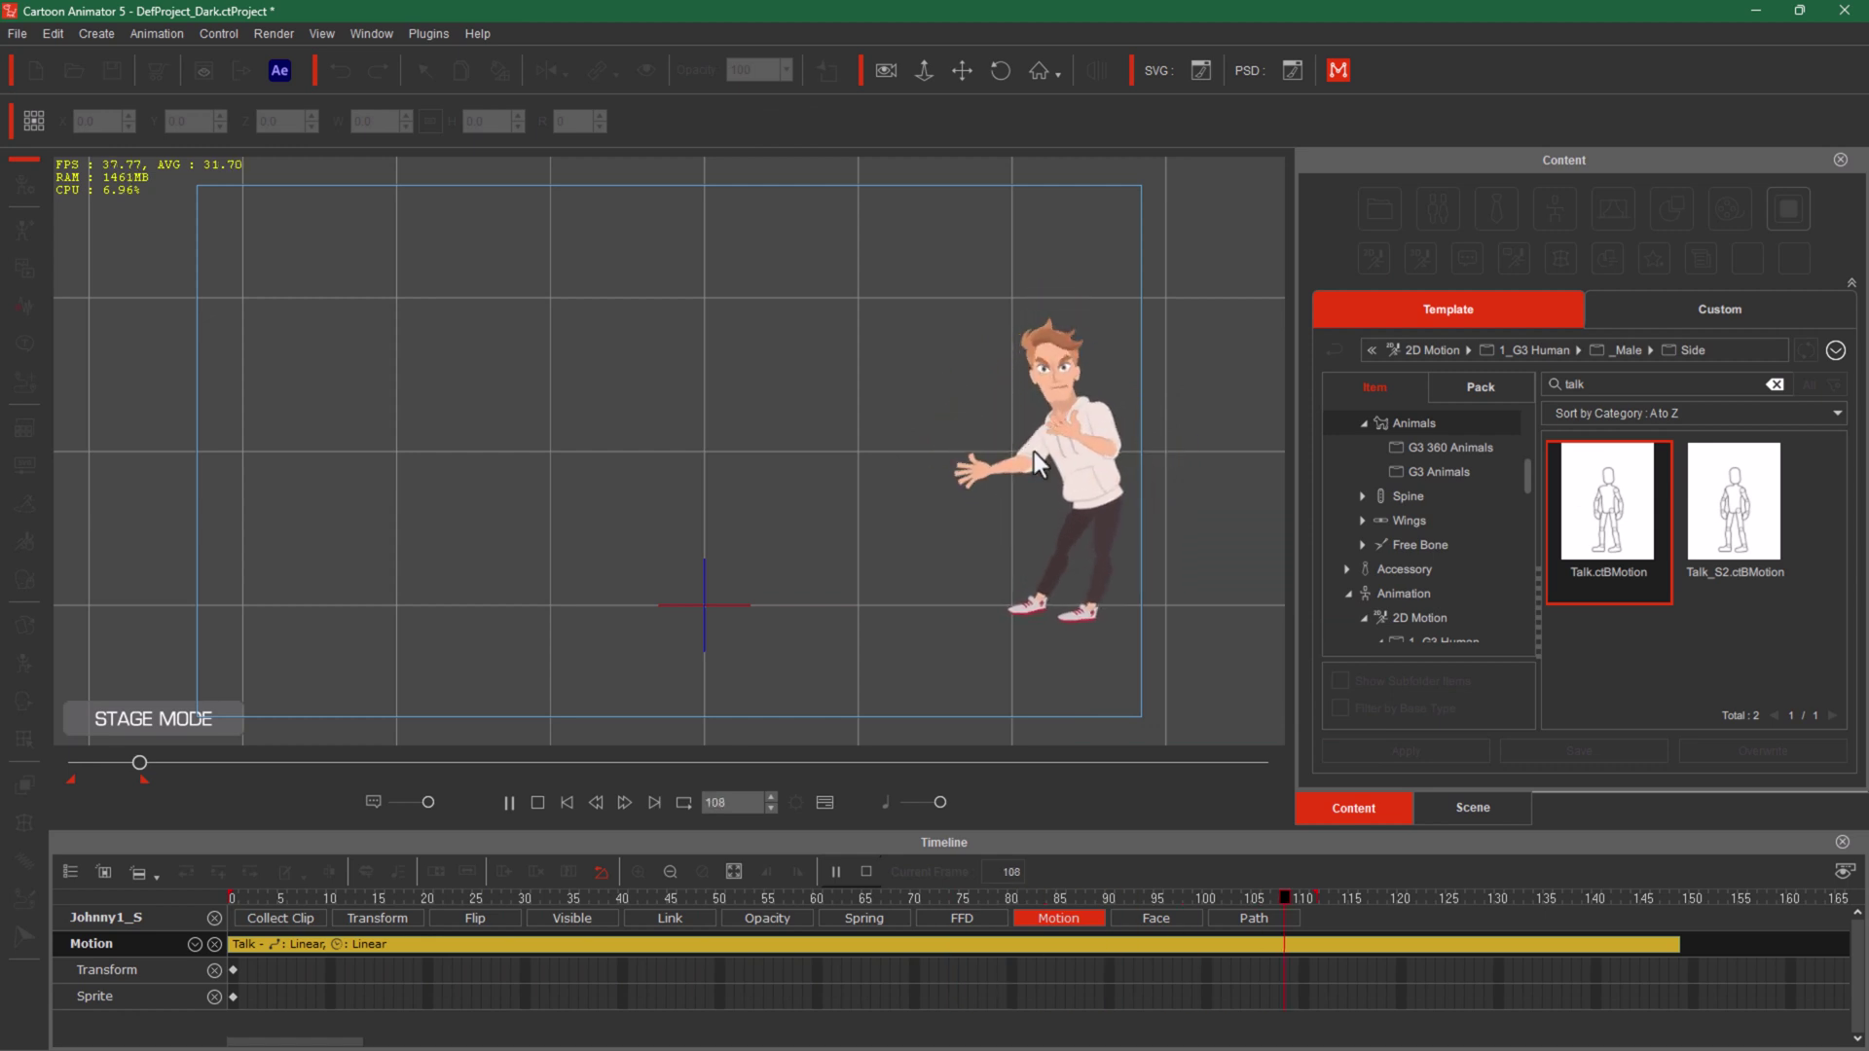
{"action": "key", "text": "space"}
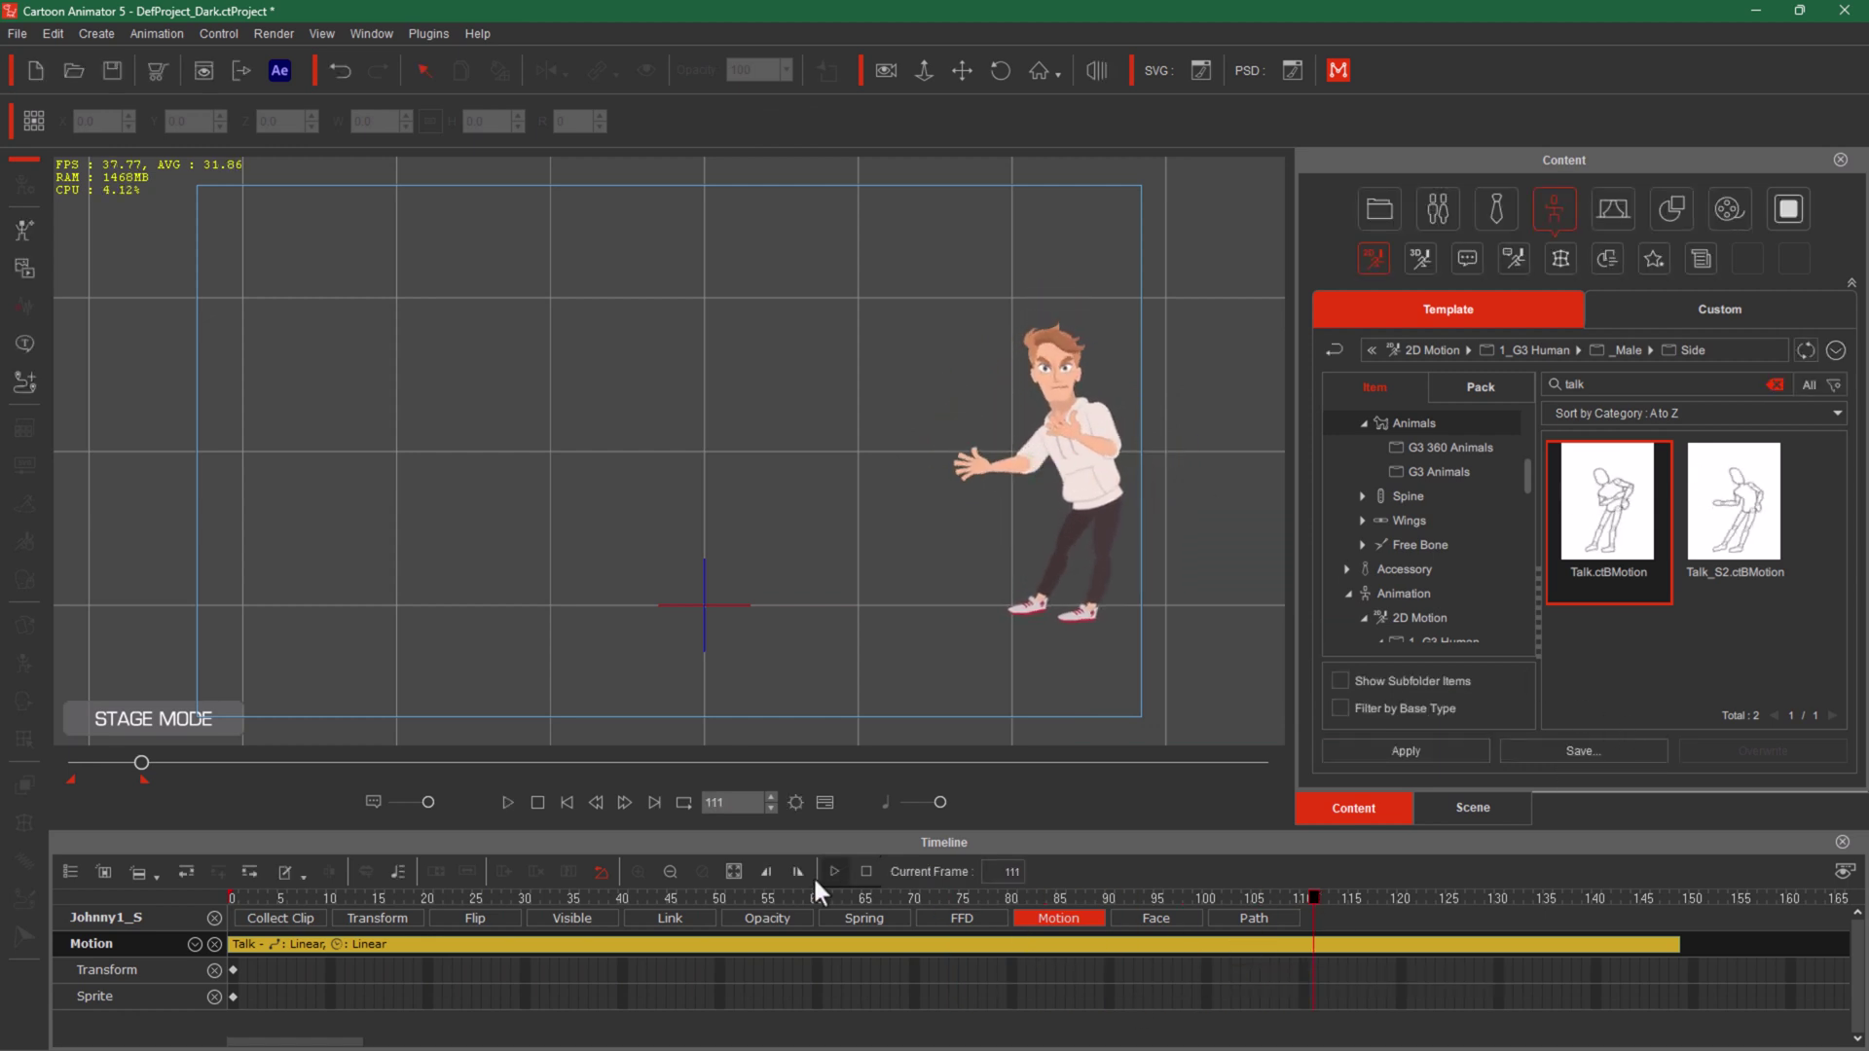
Step: Extend the project's playback range to about frame 149 so it covers the whole Talk clip
{"action": "mouse_move", "coordinate": [139, 775]}
{"action": "left_mouse_down"}
{"action": "mouse_move", "coordinate": [237, 784]}
{"action": "mouse_move", "coordinate": [115, 780]}
{"action": "mouse_move", "coordinate": [164, 784]}
{"action": "left_mouse_up"}
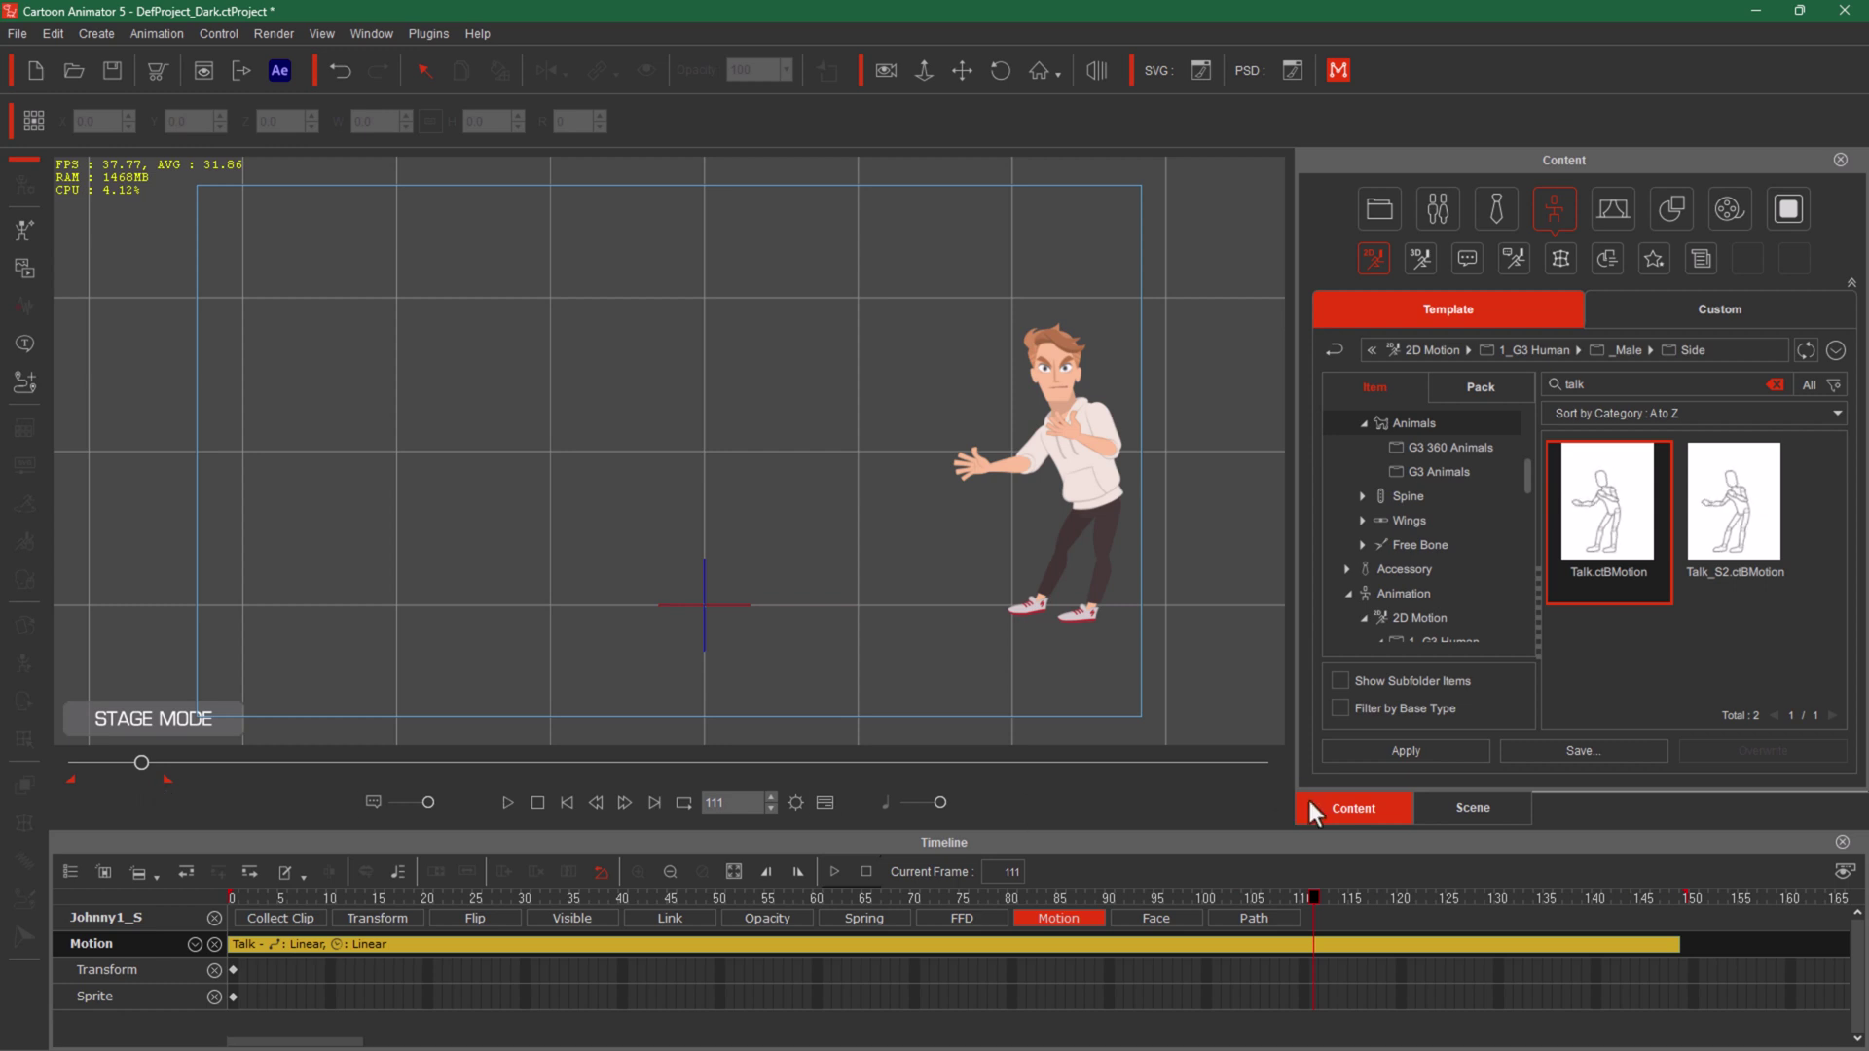
{"action": "left_click", "coordinate": [1689, 895]}
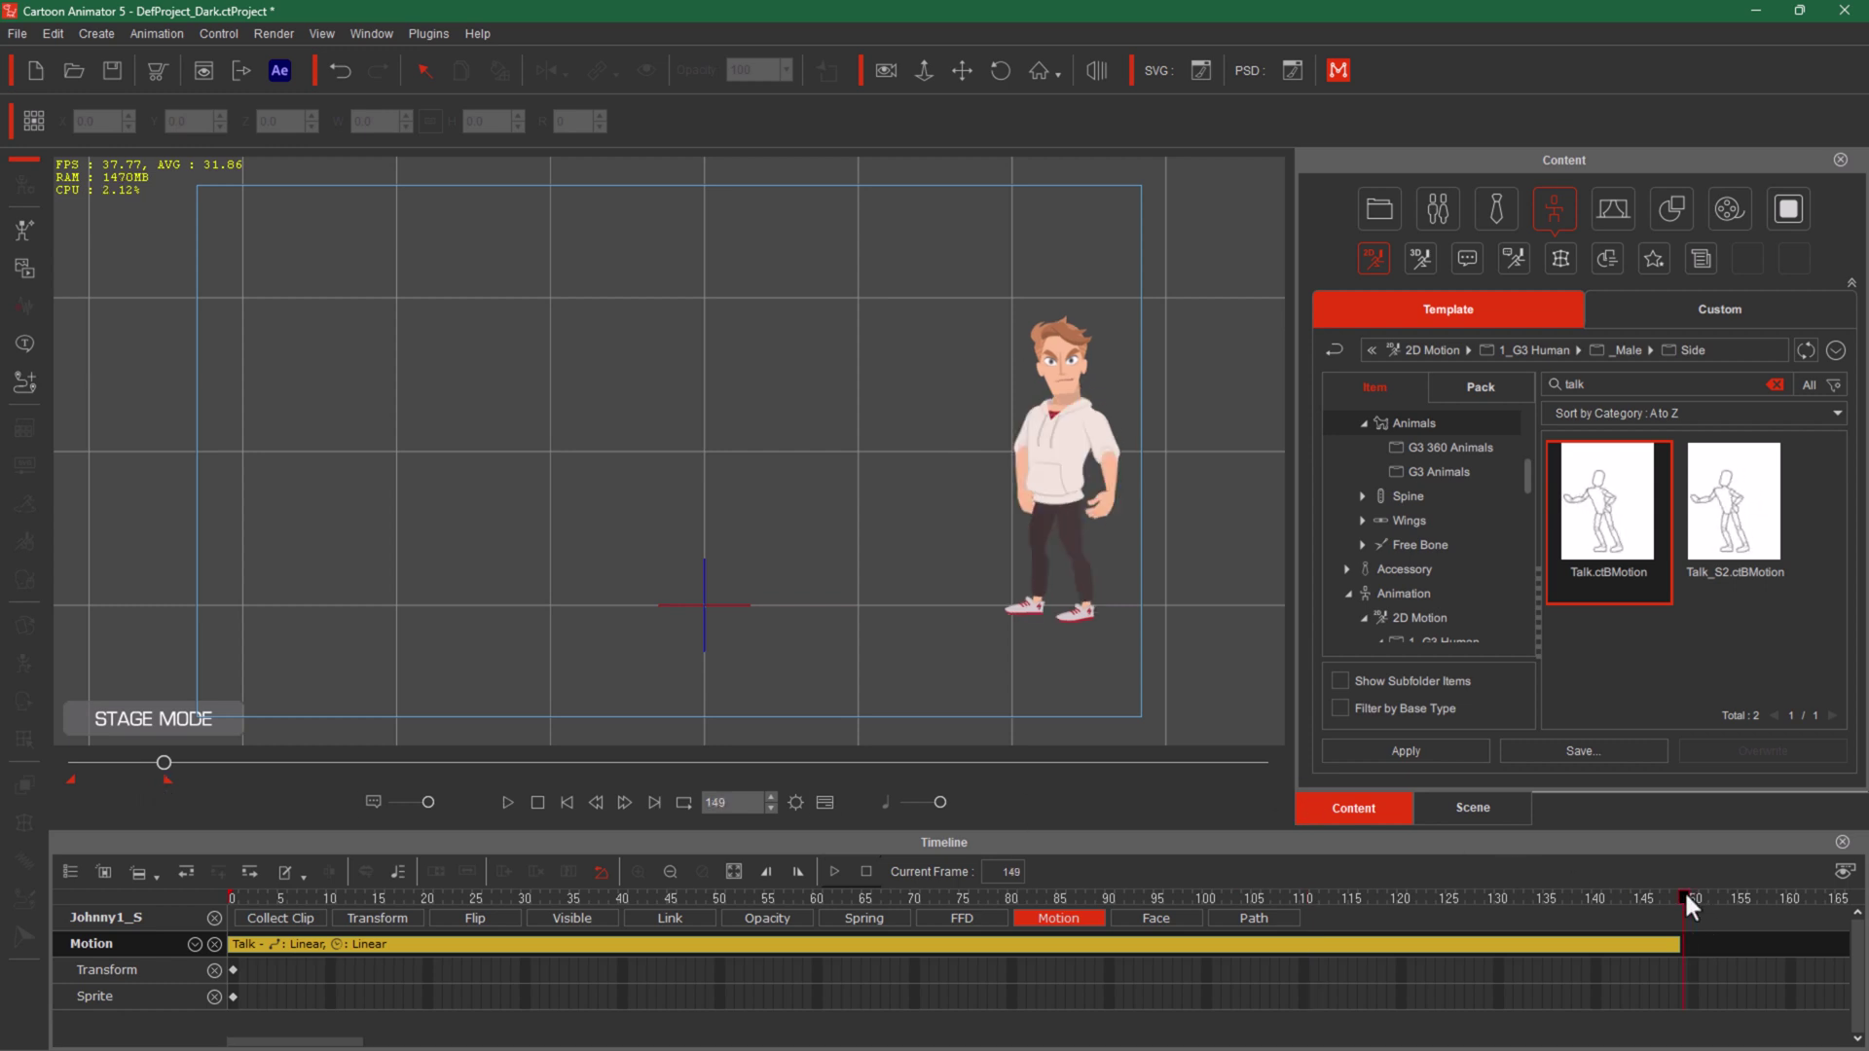
{"action": "left_click", "coordinate": [1691, 896]}
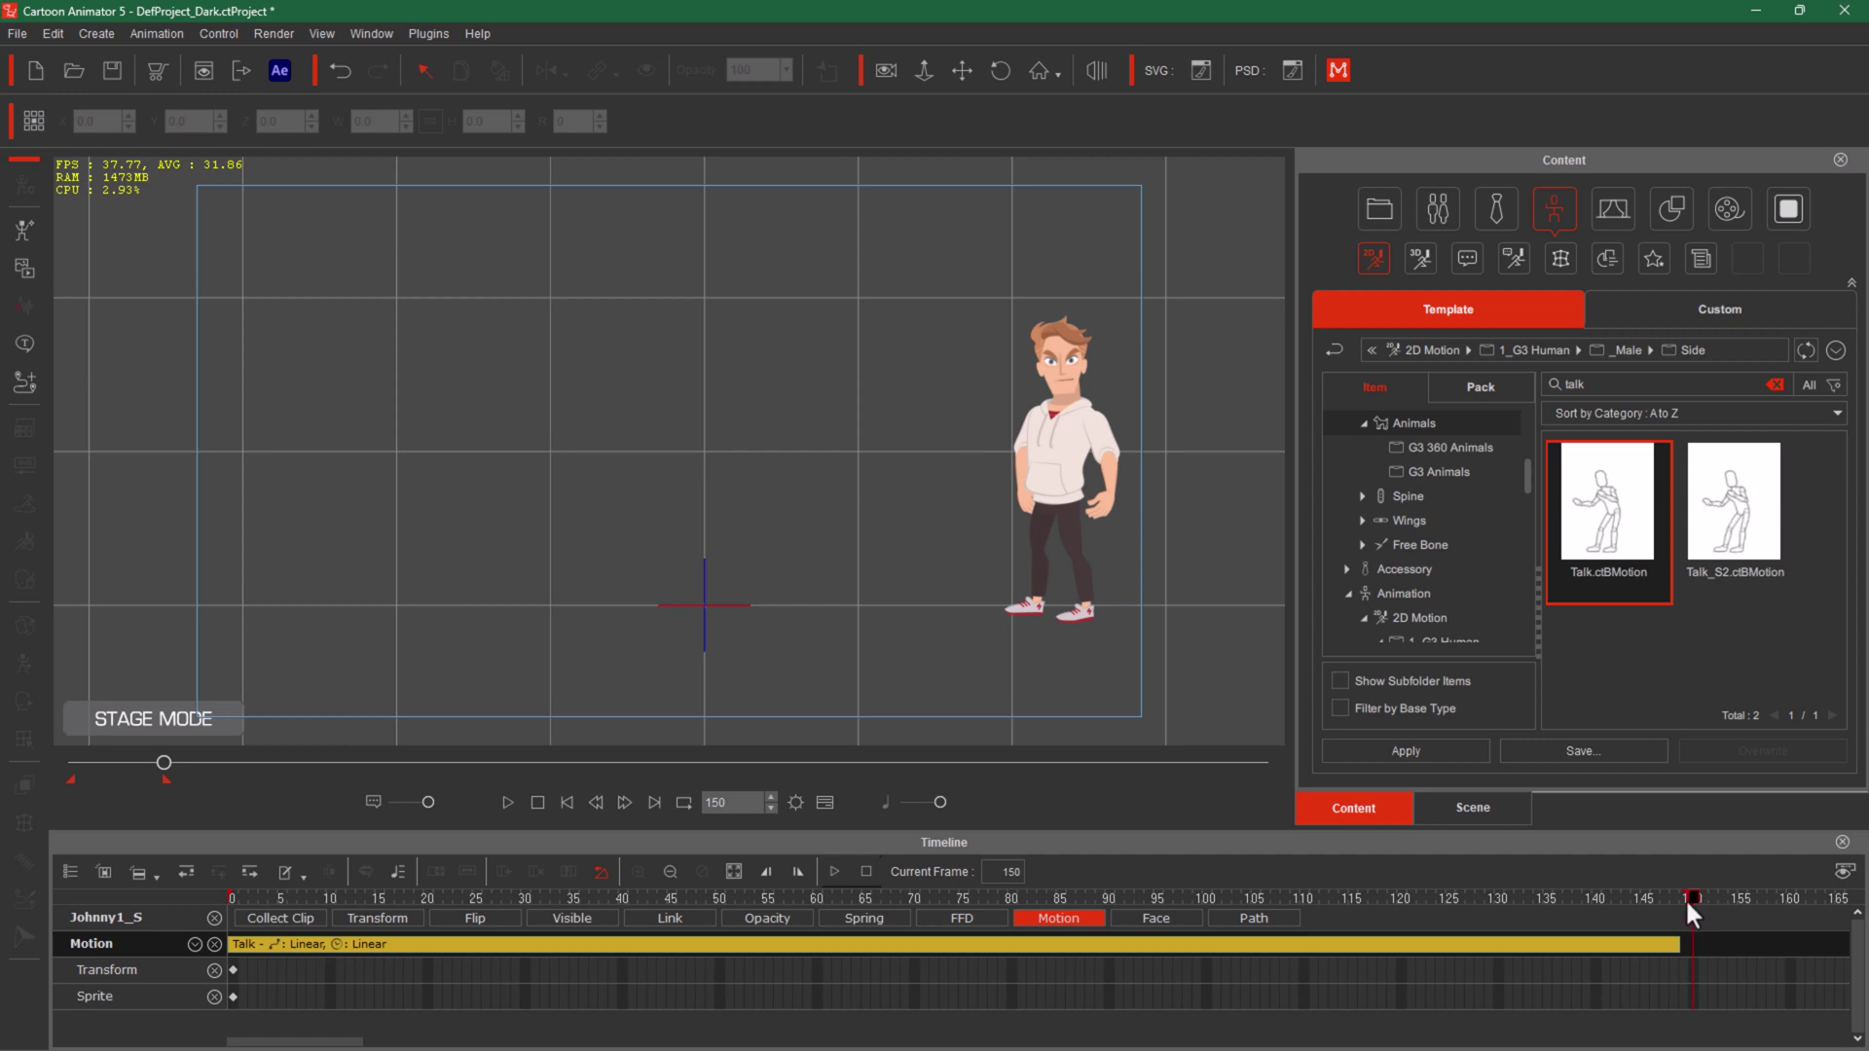
{"action": "left_click_drag", "start_coordinate": [1689, 897], "coordinate": [527, 938]}
Step: Split the character's Talk motion clip in two at frame 41
{"action": "left_click", "coordinate": [1003, 421]}
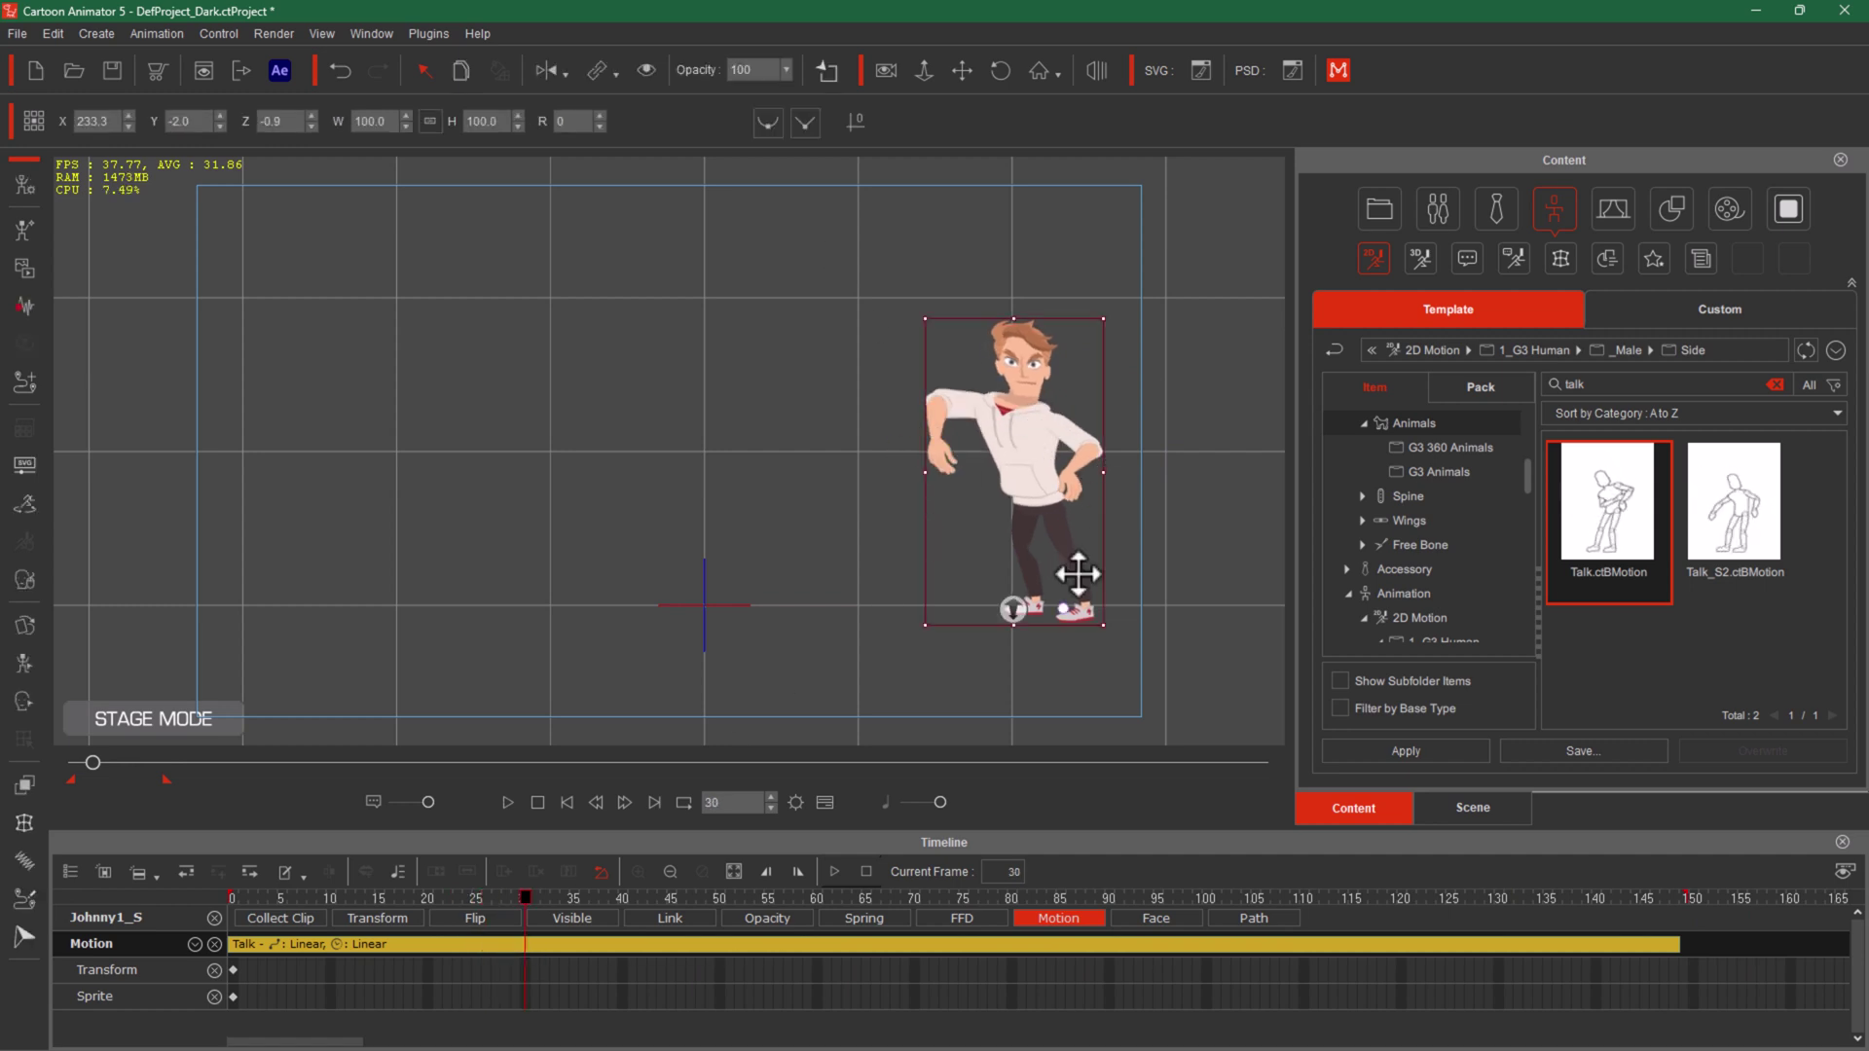
{"action": "mouse_move", "coordinate": [1230, 625]}
{"action": "left_mouse_down"}
{"action": "mouse_move", "coordinate": [813, 572]}
{"action": "mouse_move", "coordinate": [834, 600]}
{"action": "left_mouse_up"}
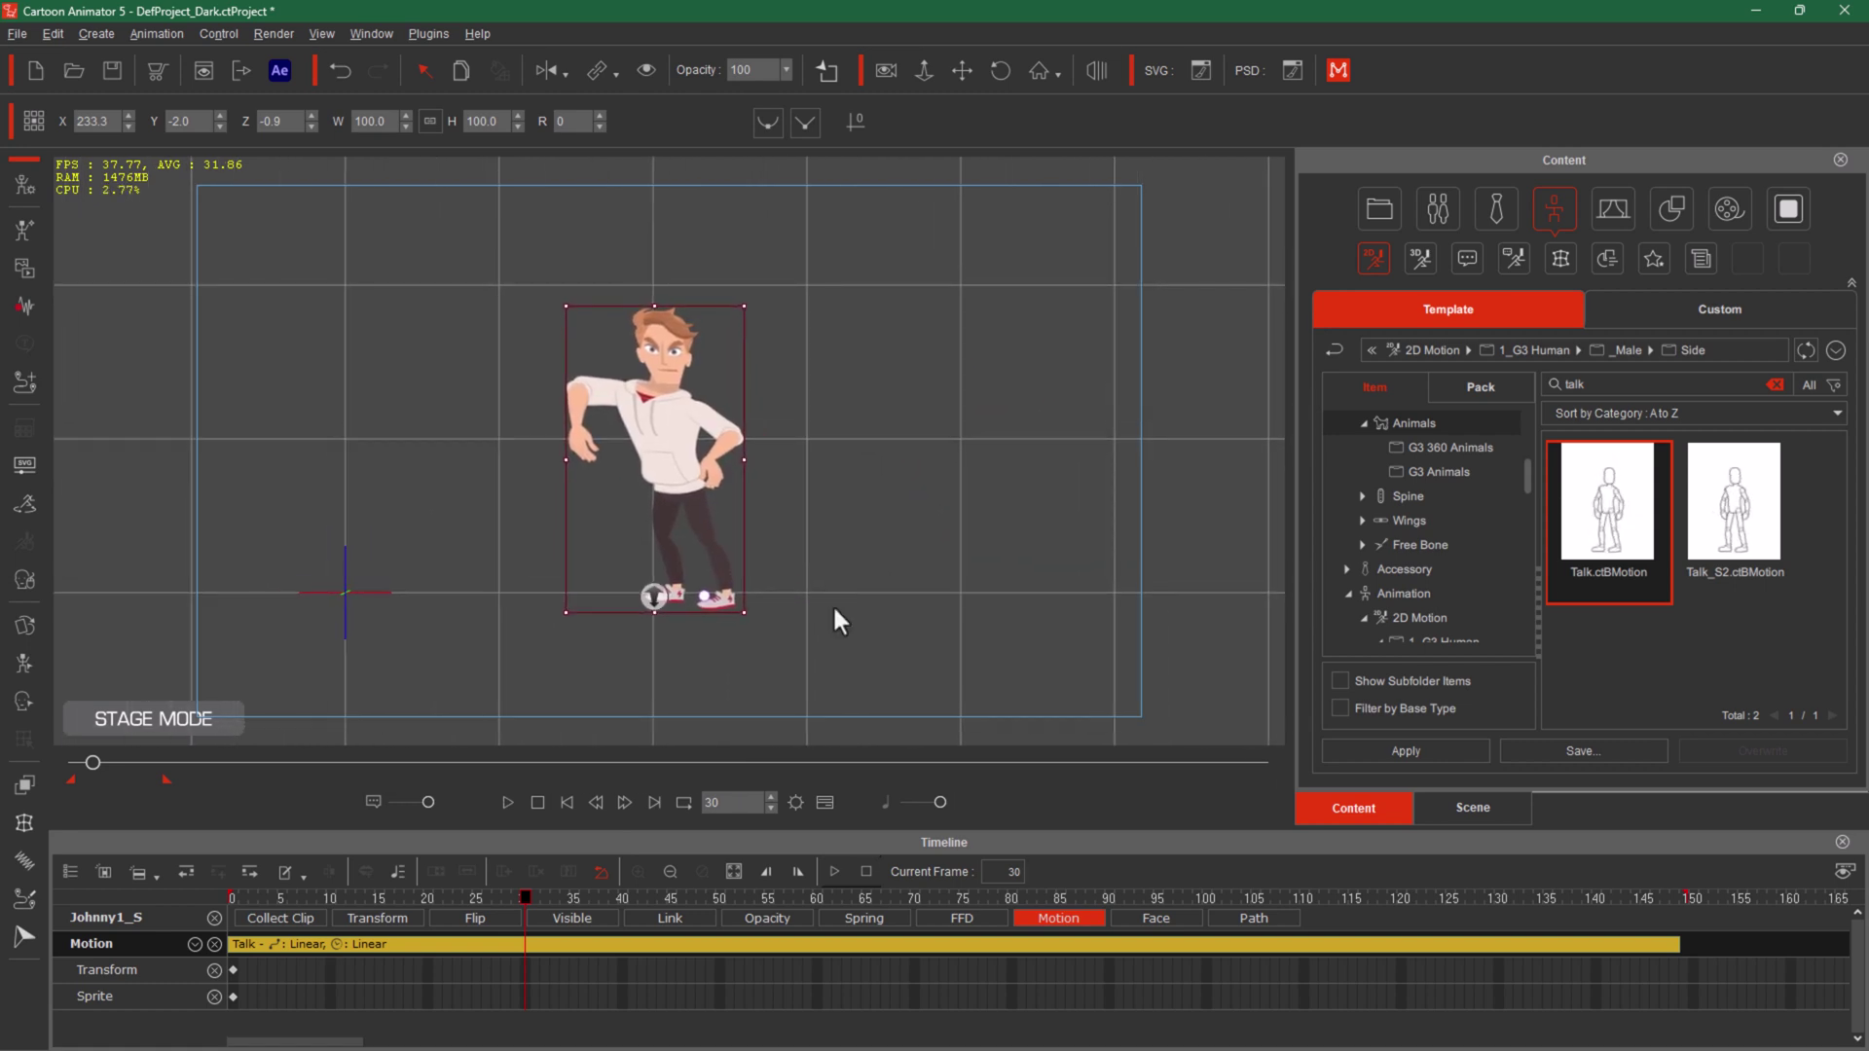
{"action": "left_click_drag", "start_coordinate": [311, 923], "coordinate": [630, 958]}
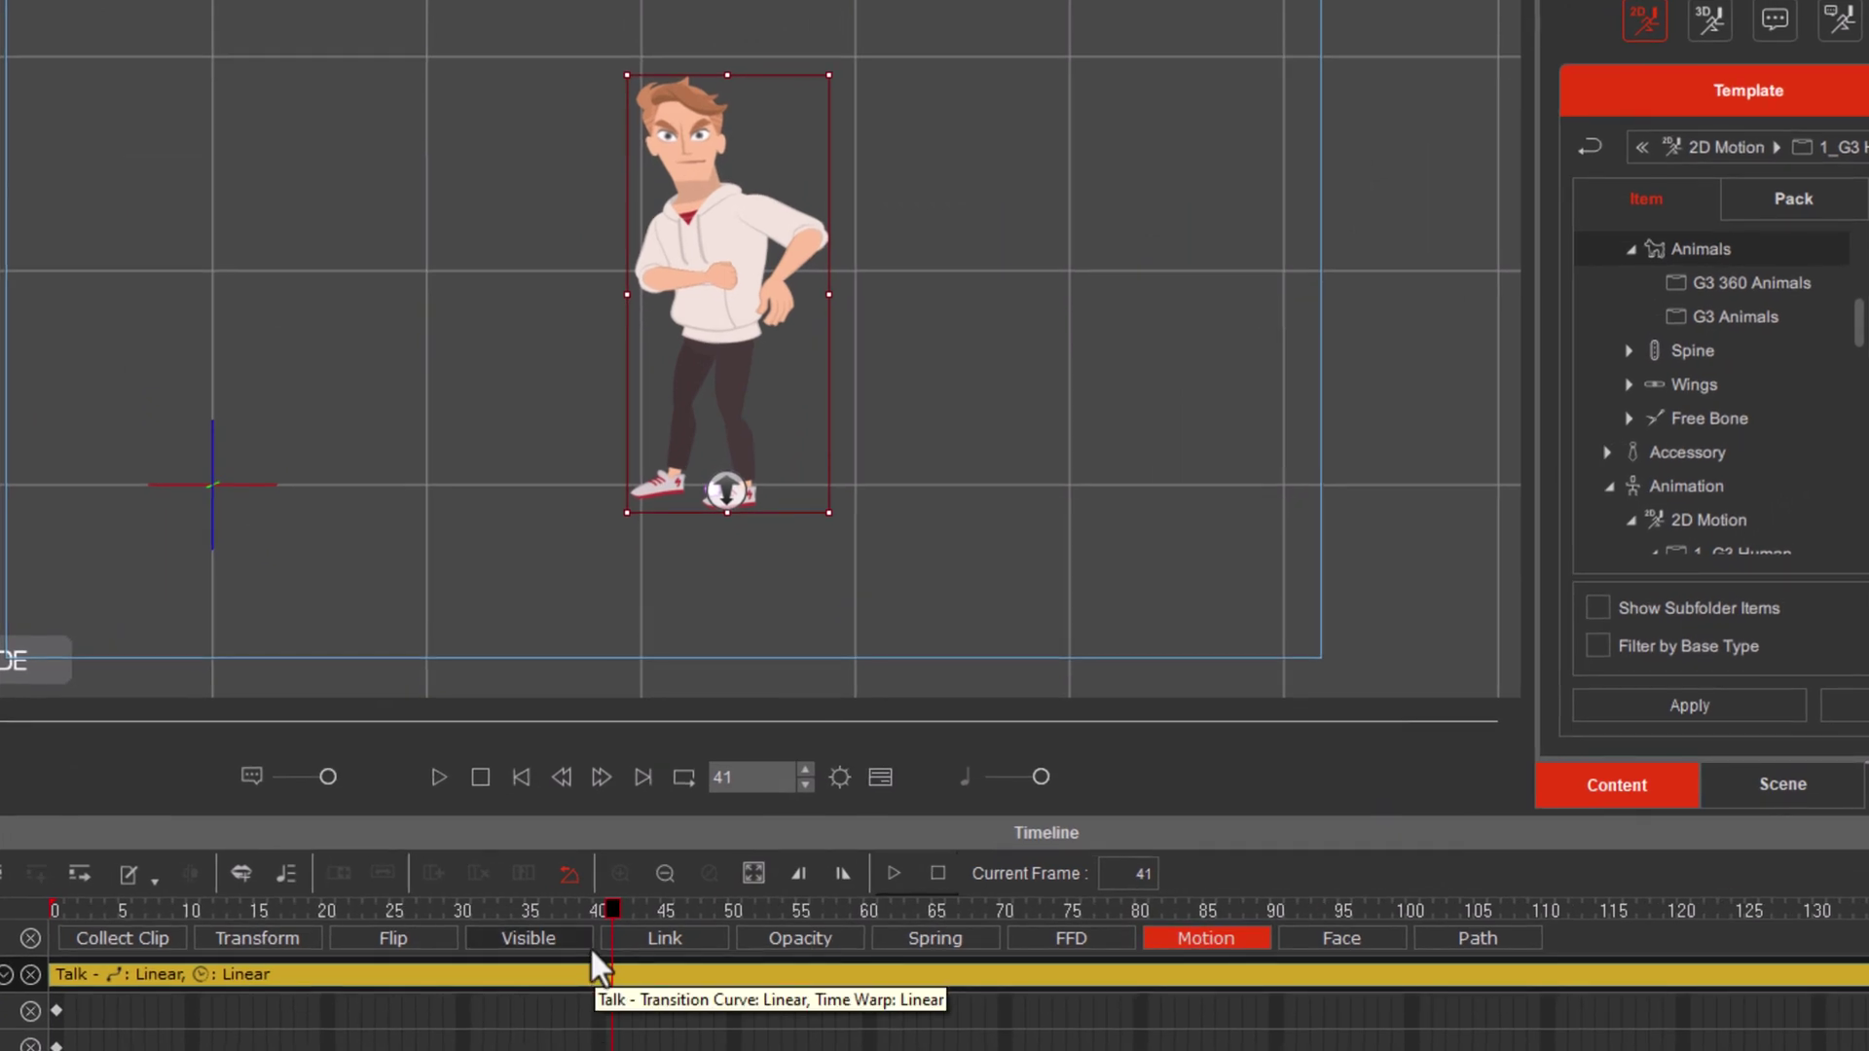
{"action": "left_click", "coordinate": [624, 967]}
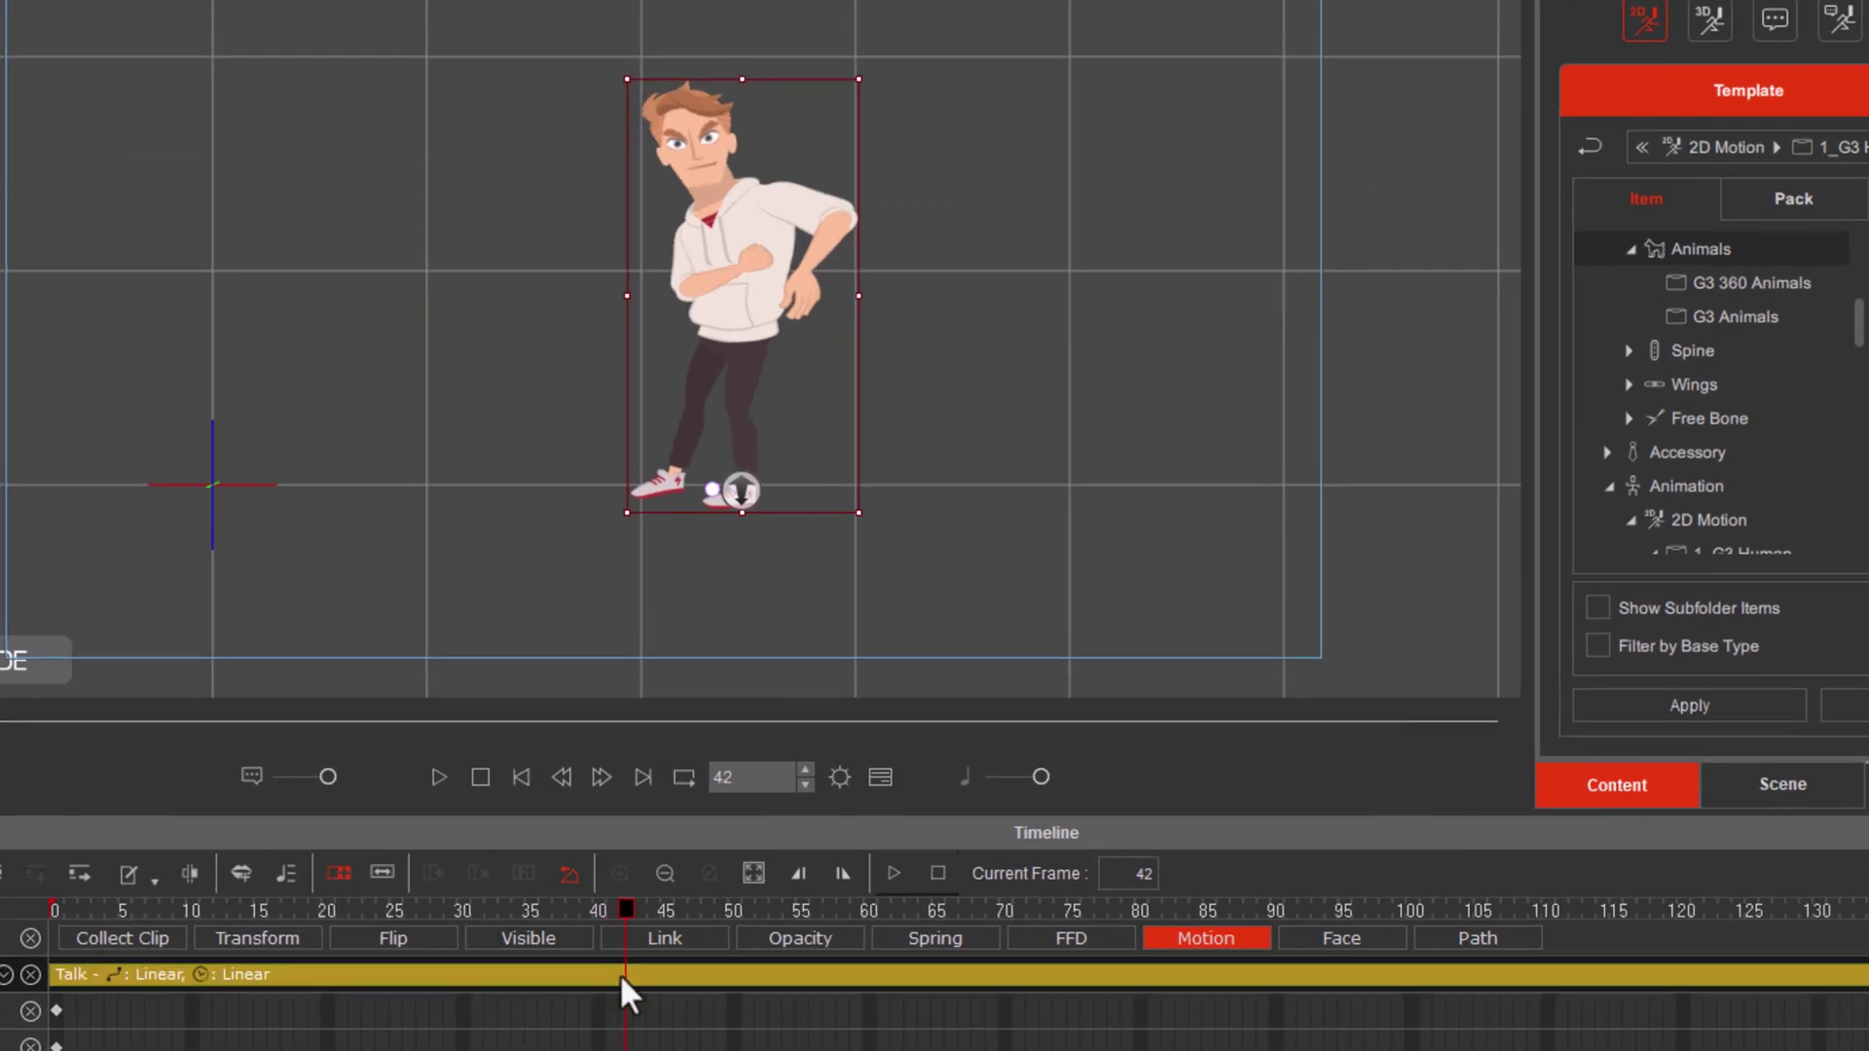
{"action": "left_click", "coordinate": [615, 909]}
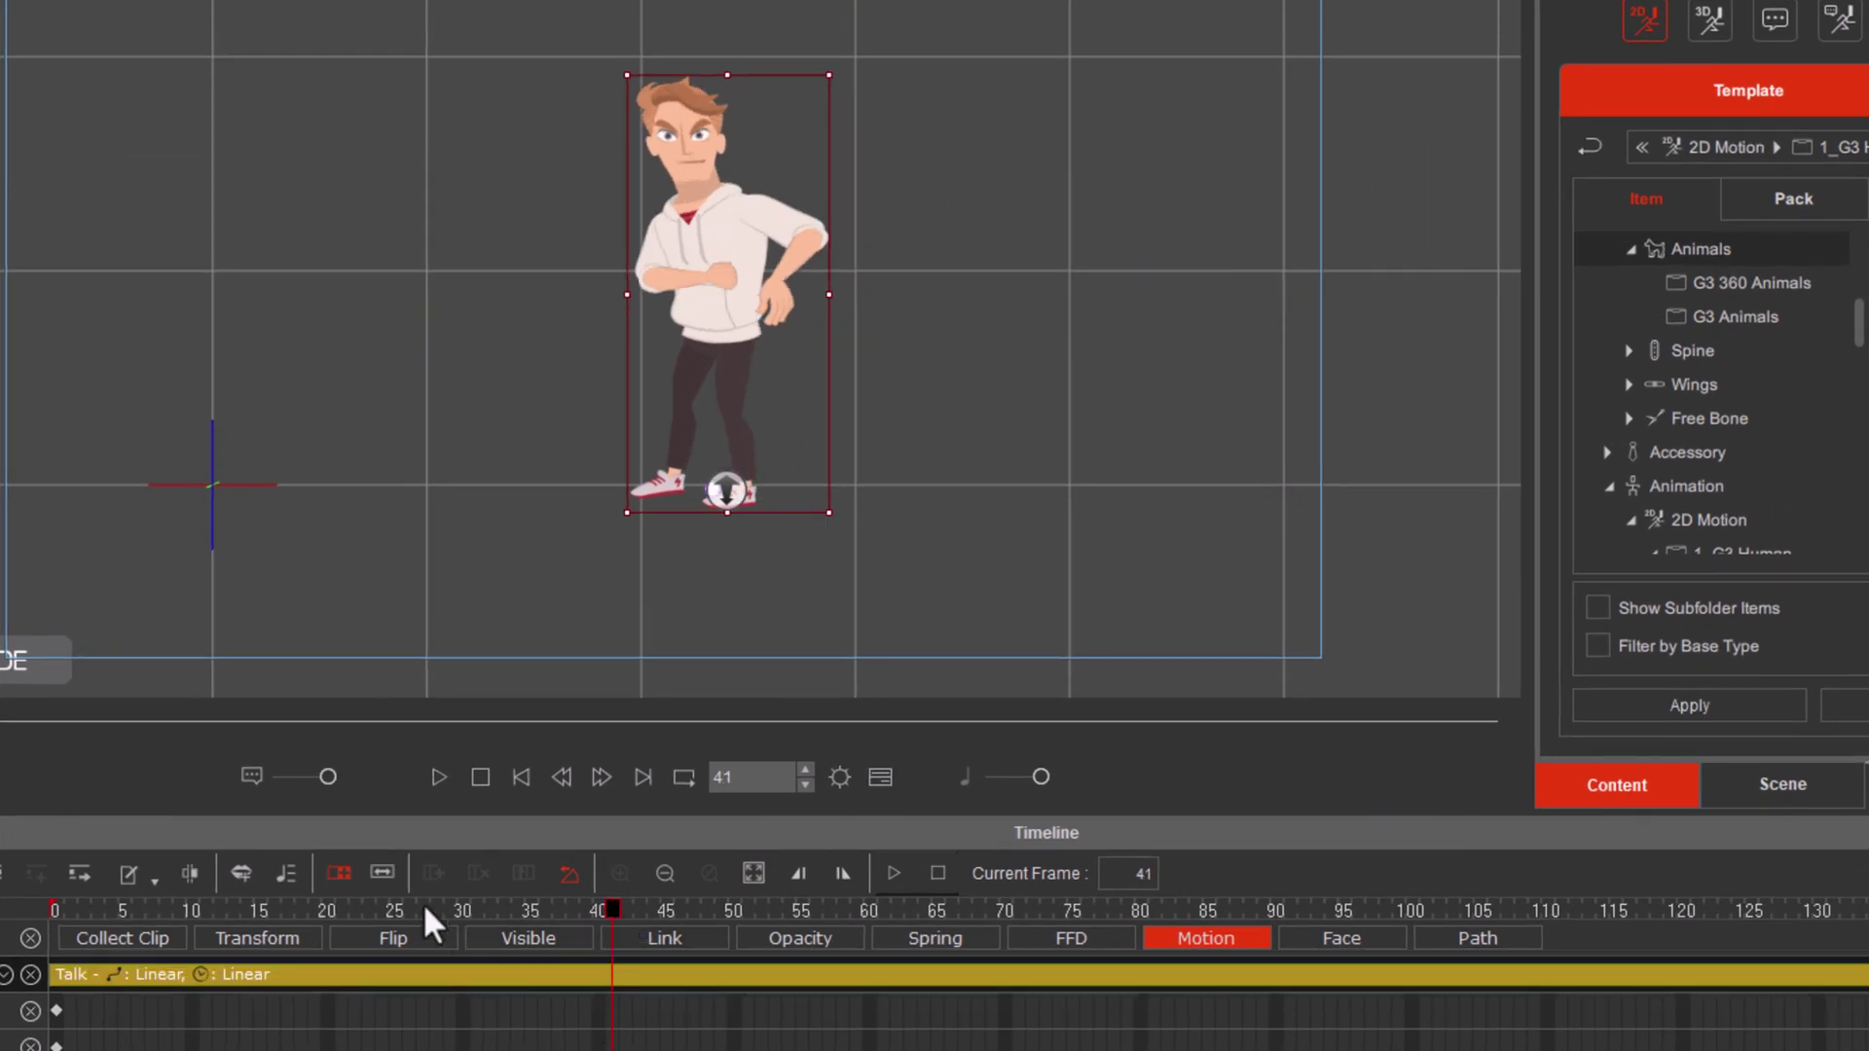
{"action": "left_click", "coordinate": [191, 871]}
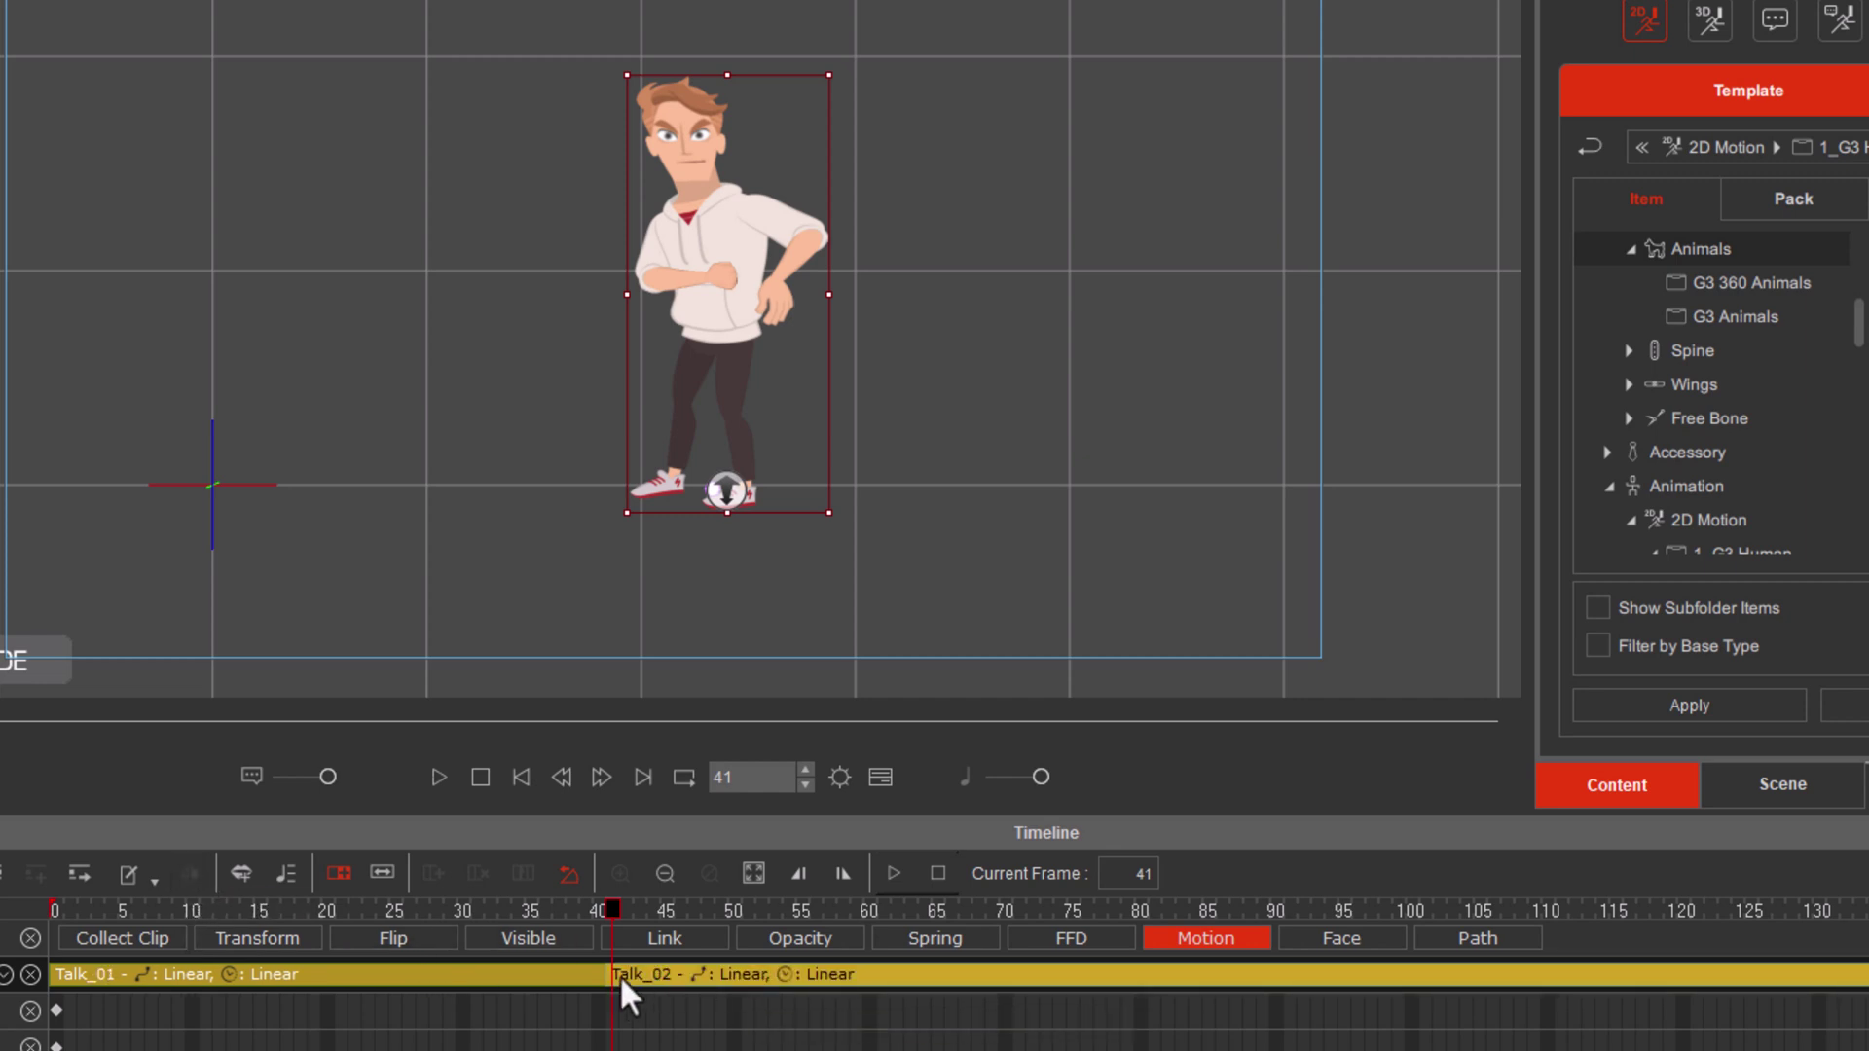
Step: Shift the Talk_02 clip to start at about frame 56 and set a full-body motion key at frame 42
{"action": "mouse_move", "coordinate": [666, 972]}
{"action": "left_mouse_down"}
{"action": "mouse_move", "coordinate": [885, 983]}
{"action": "mouse_move", "coordinate": [856, 915]}
{"action": "mouse_move", "coordinate": [529, 927]}
{"action": "mouse_move", "coordinate": [663, 932]}
{"action": "mouse_move", "coordinate": [757, 964]}
{"action": "mouse_move", "coordinate": [629, 971]}
{"action": "left_mouse_up"}
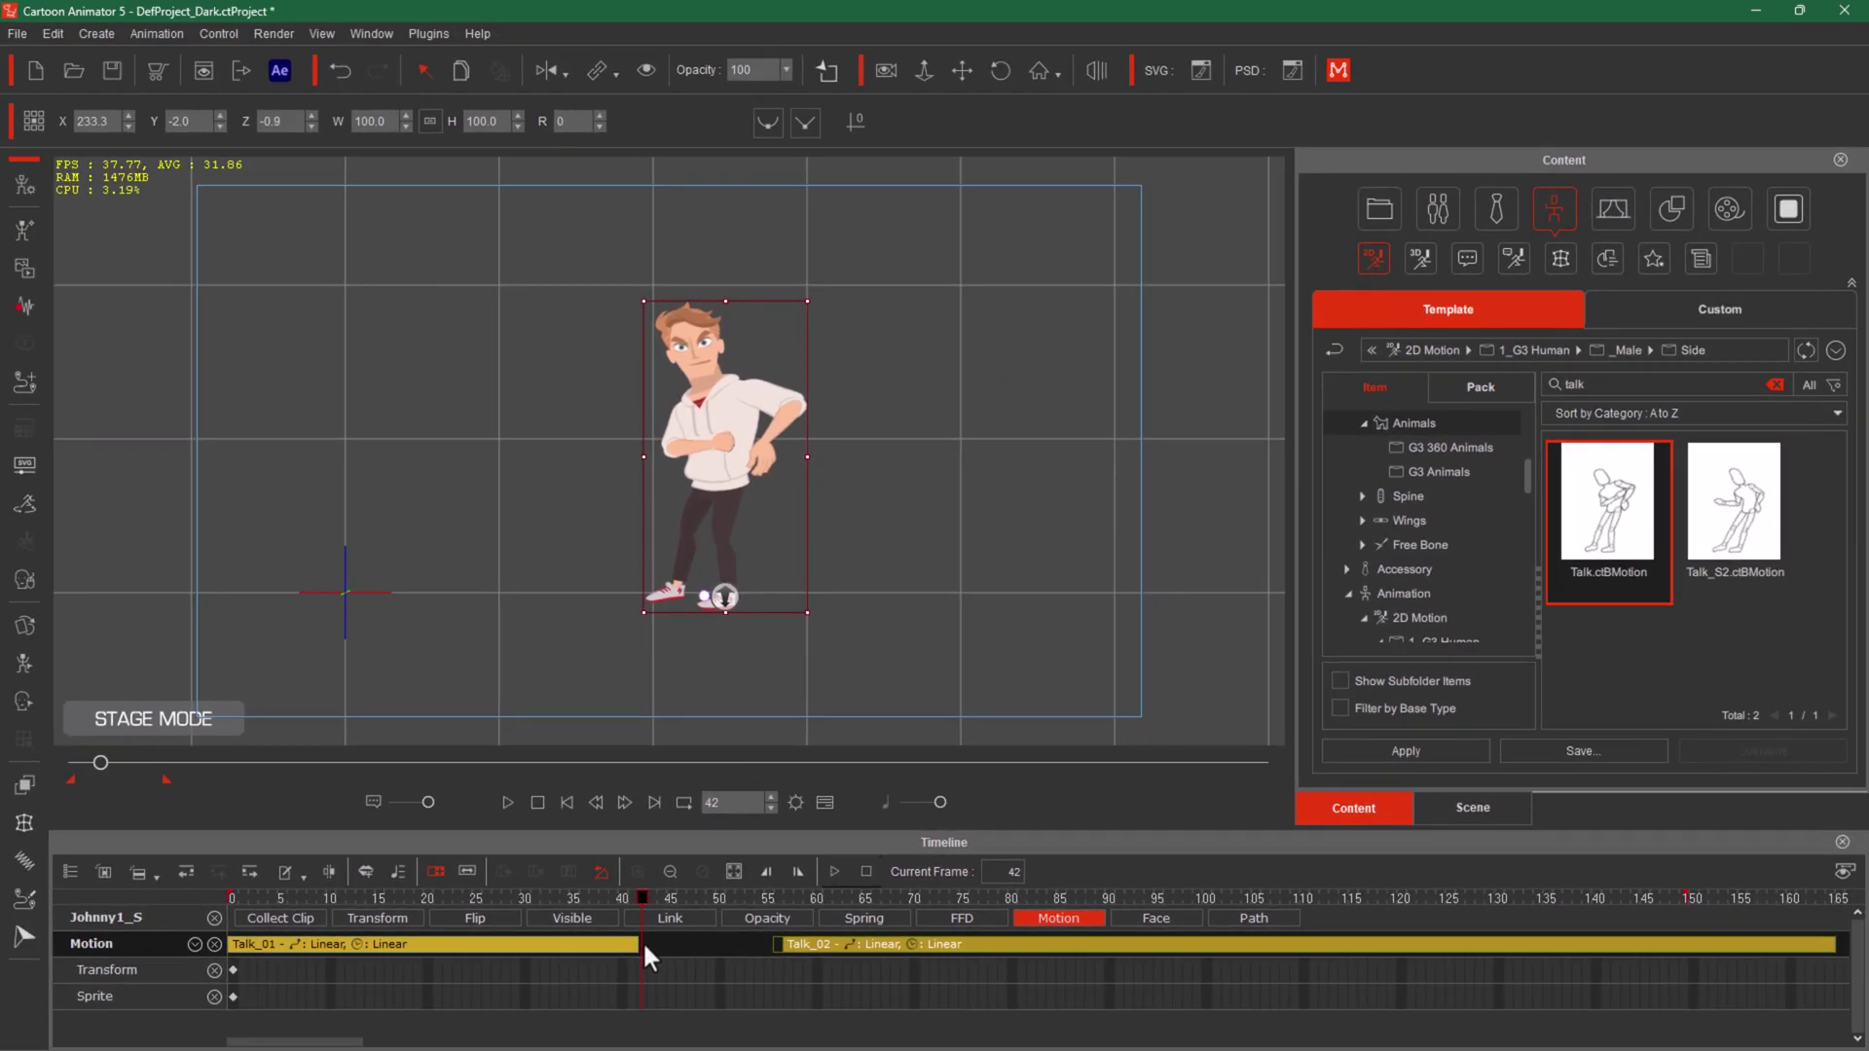
{"action": "left_click", "coordinate": [25, 660]}
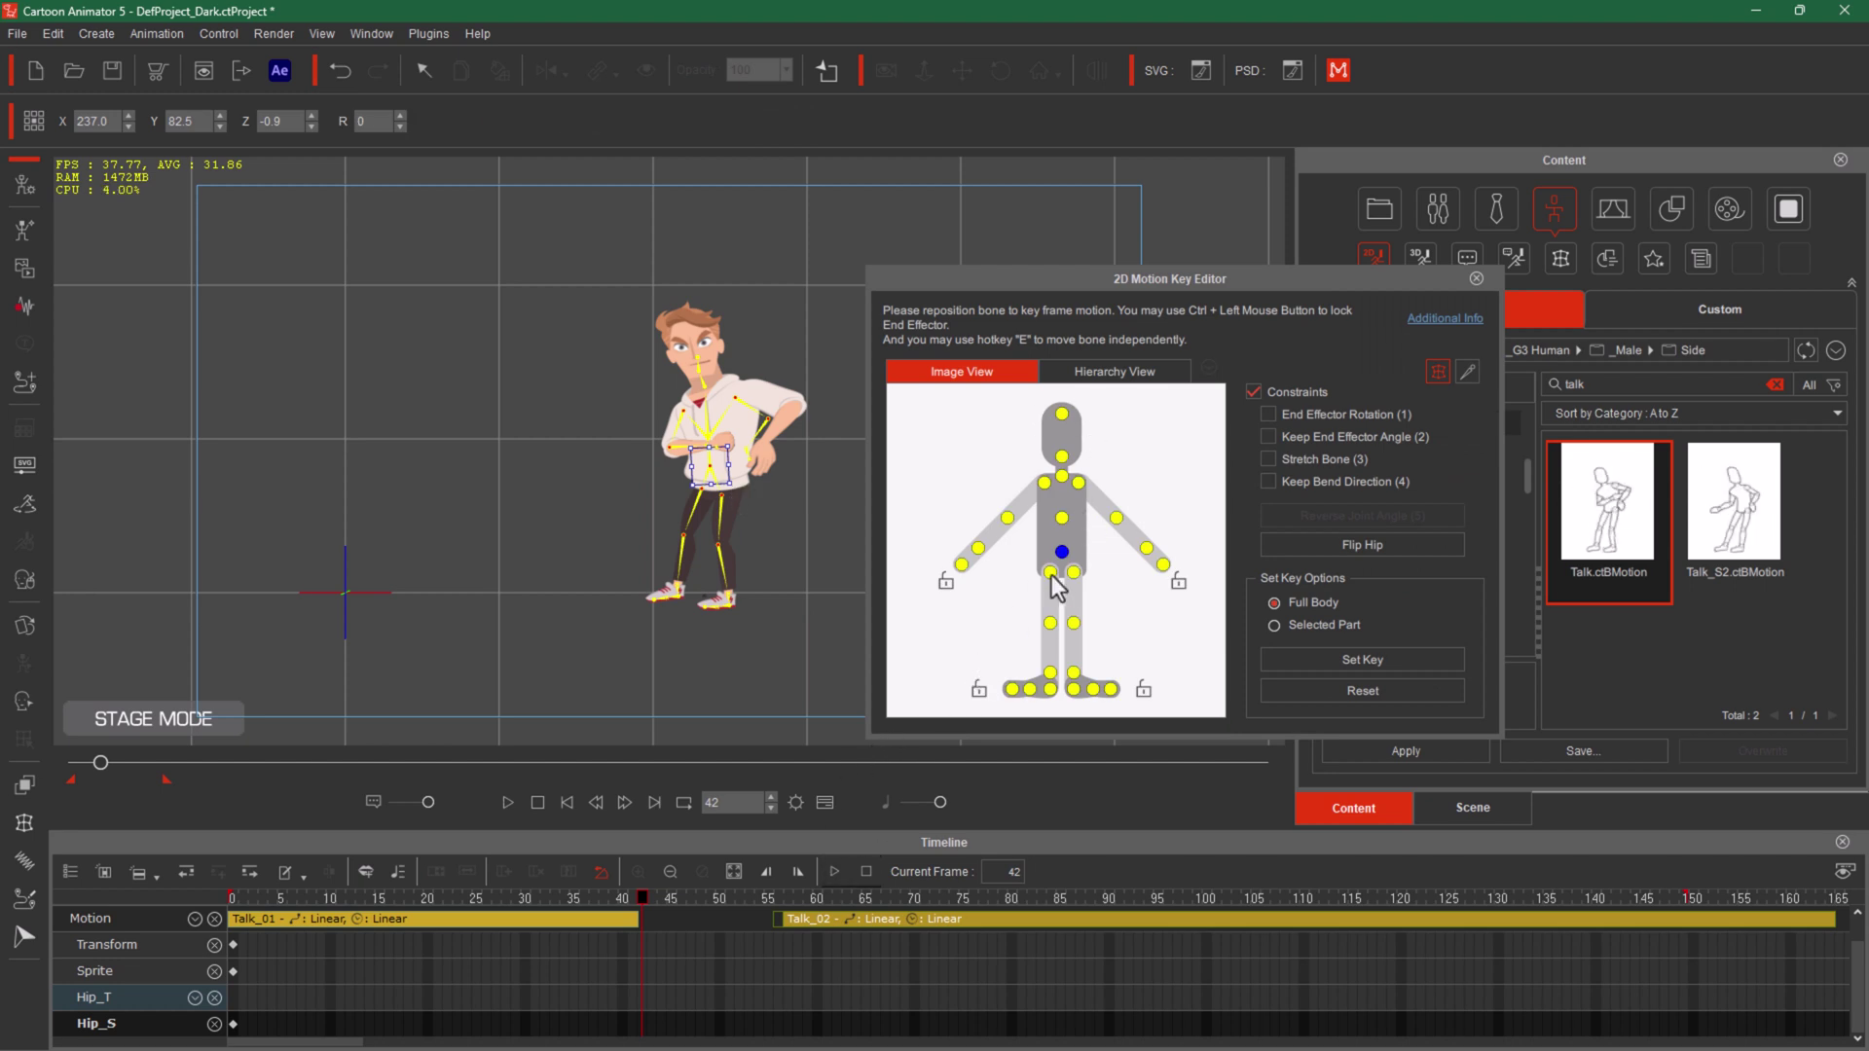
{"action": "left_click", "coordinate": [1362, 660]}
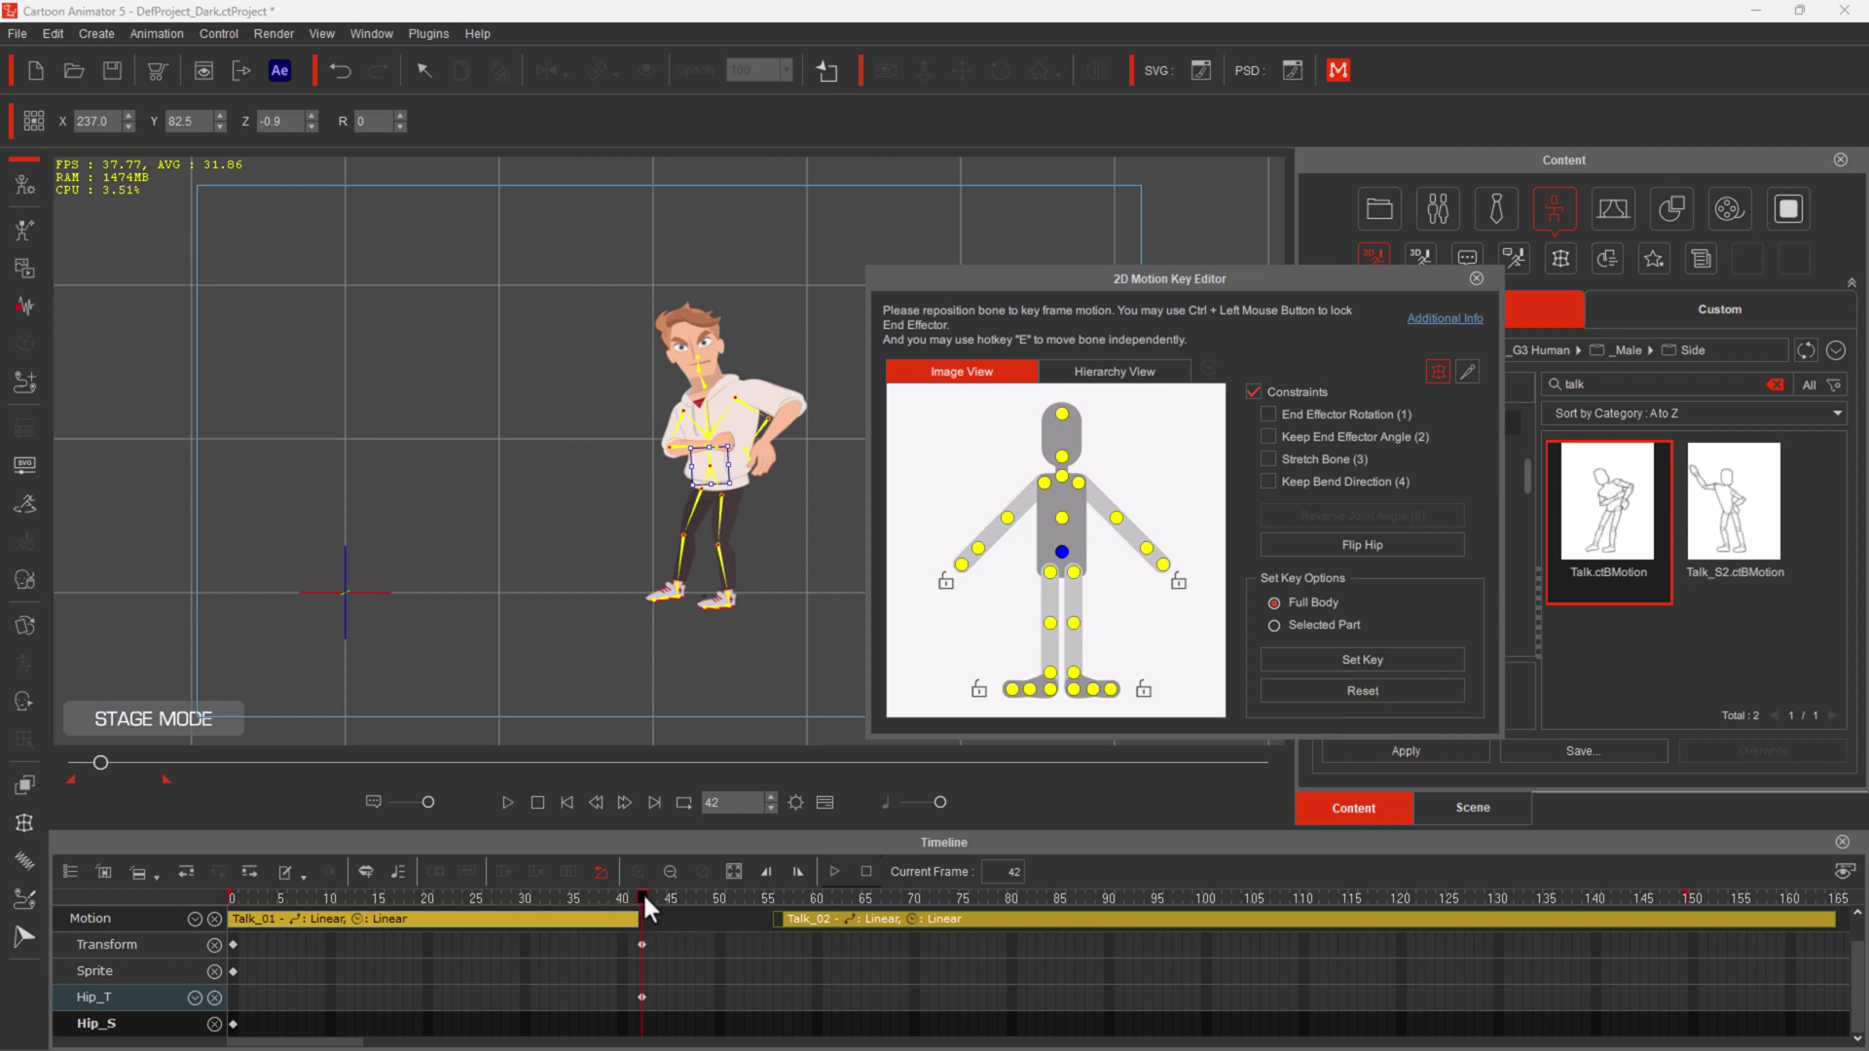
Step: Shift the Talk_02 clip to start at about frame 71 and set a full-body motion key at frame 70
{"action": "left_click_drag", "start_coordinate": [642, 892], "coordinate": [978, 921]}
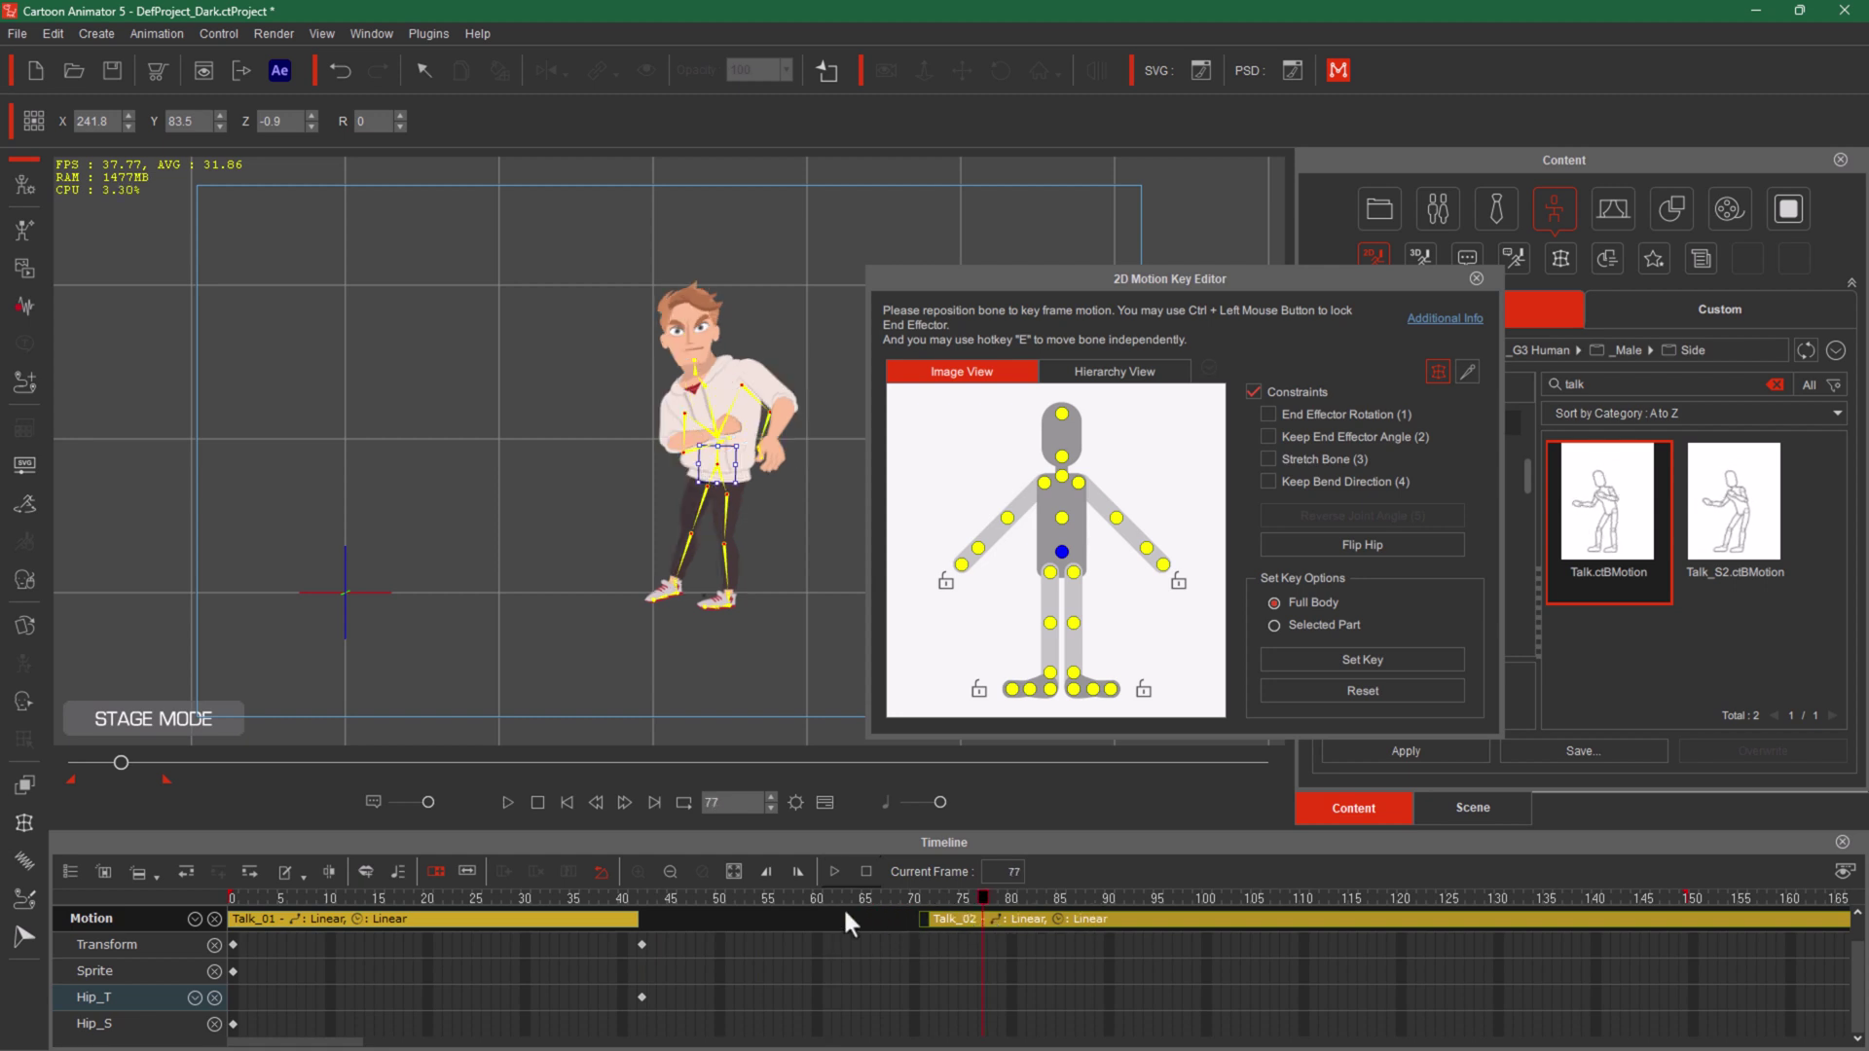
{"action": "left_click", "coordinate": [913, 891]}
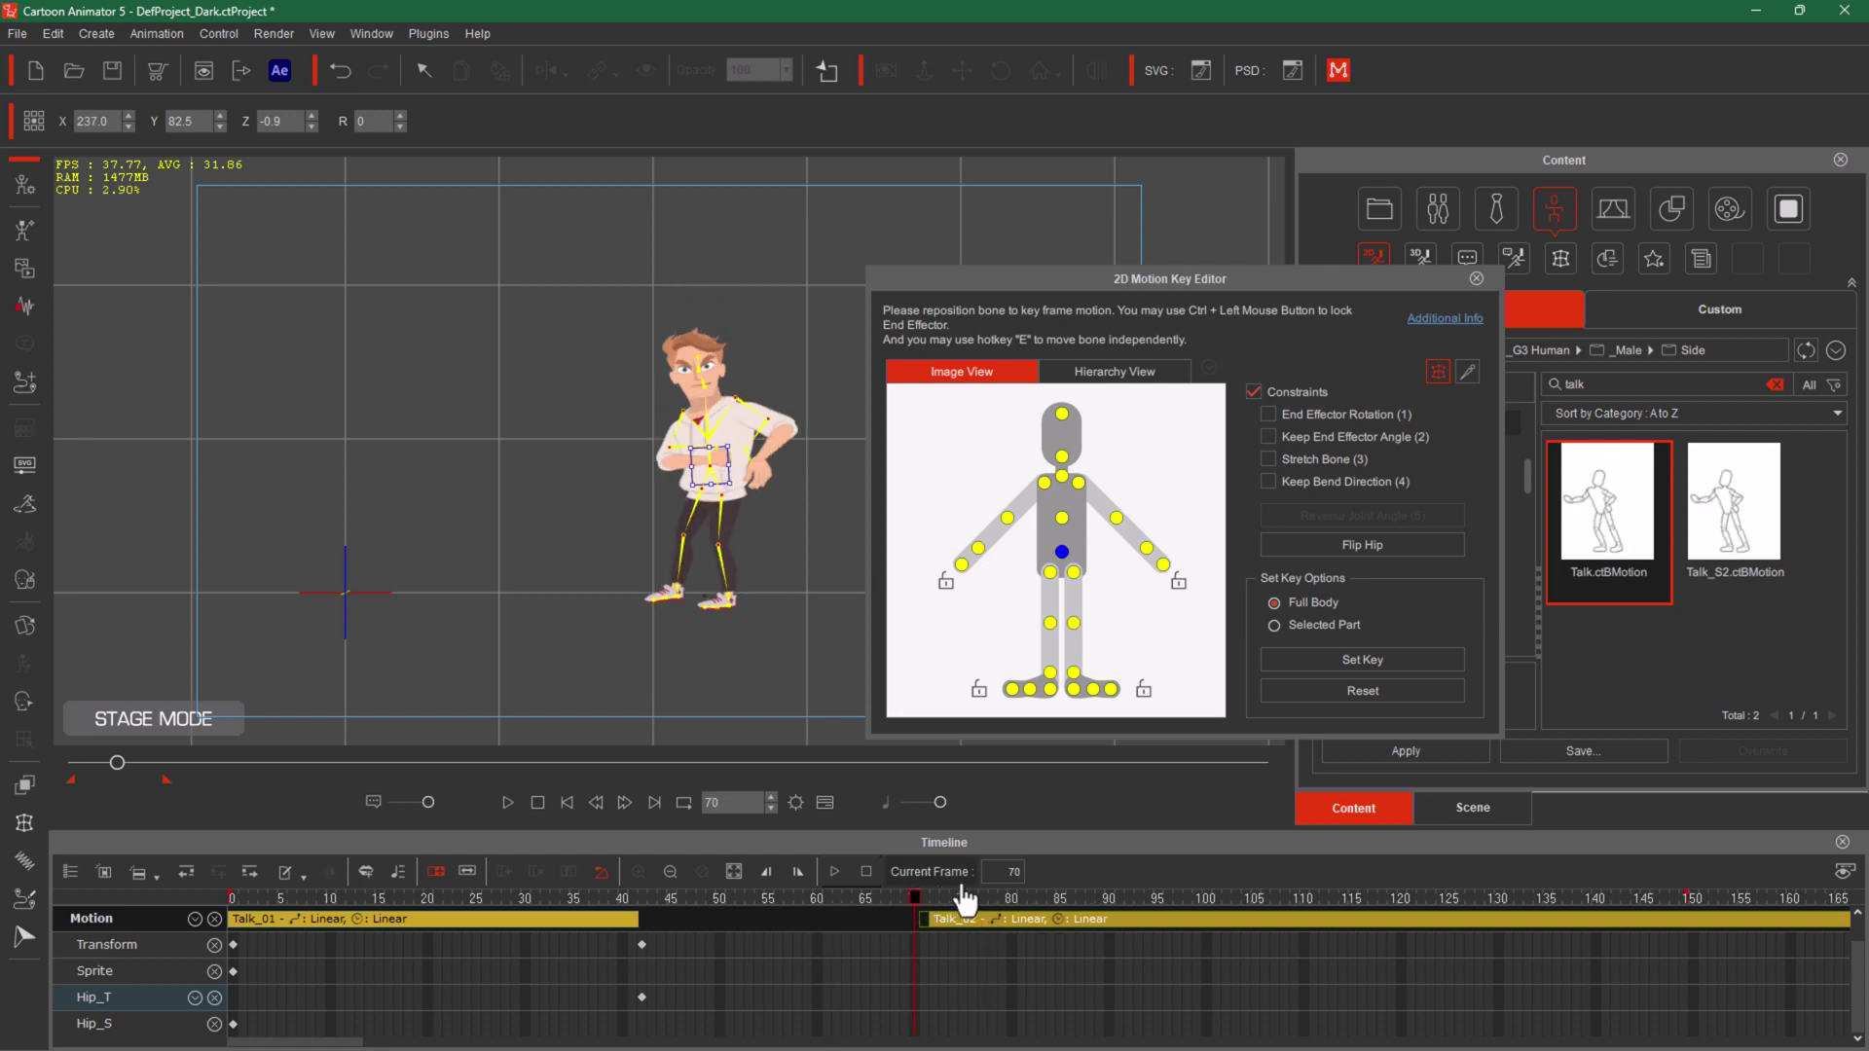
{"action": "left_click", "coordinate": [1373, 665]}
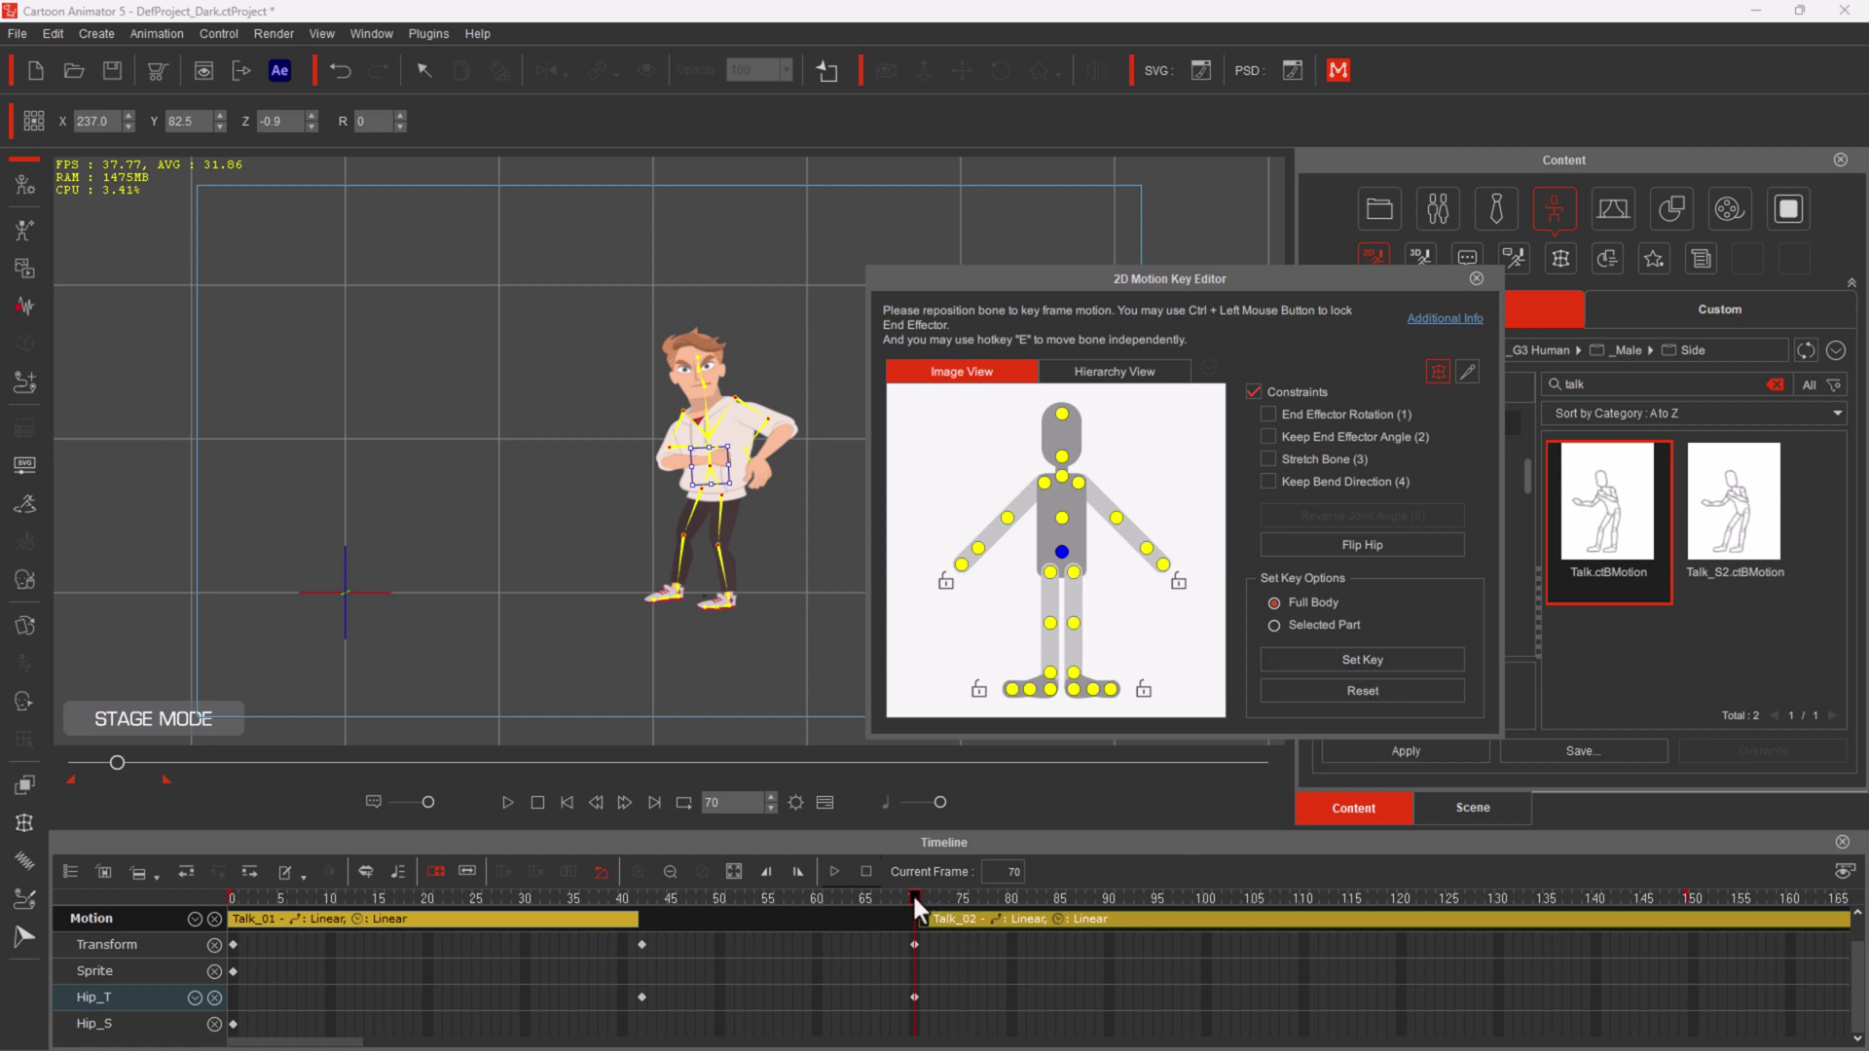
Step: Move the transform key following Talk_01 to frame 43 and start the Talk_02 clip at about frame 76
{"action": "left_click_drag", "start_coordinate": [913, 891], "coordinate": [910, 950]}
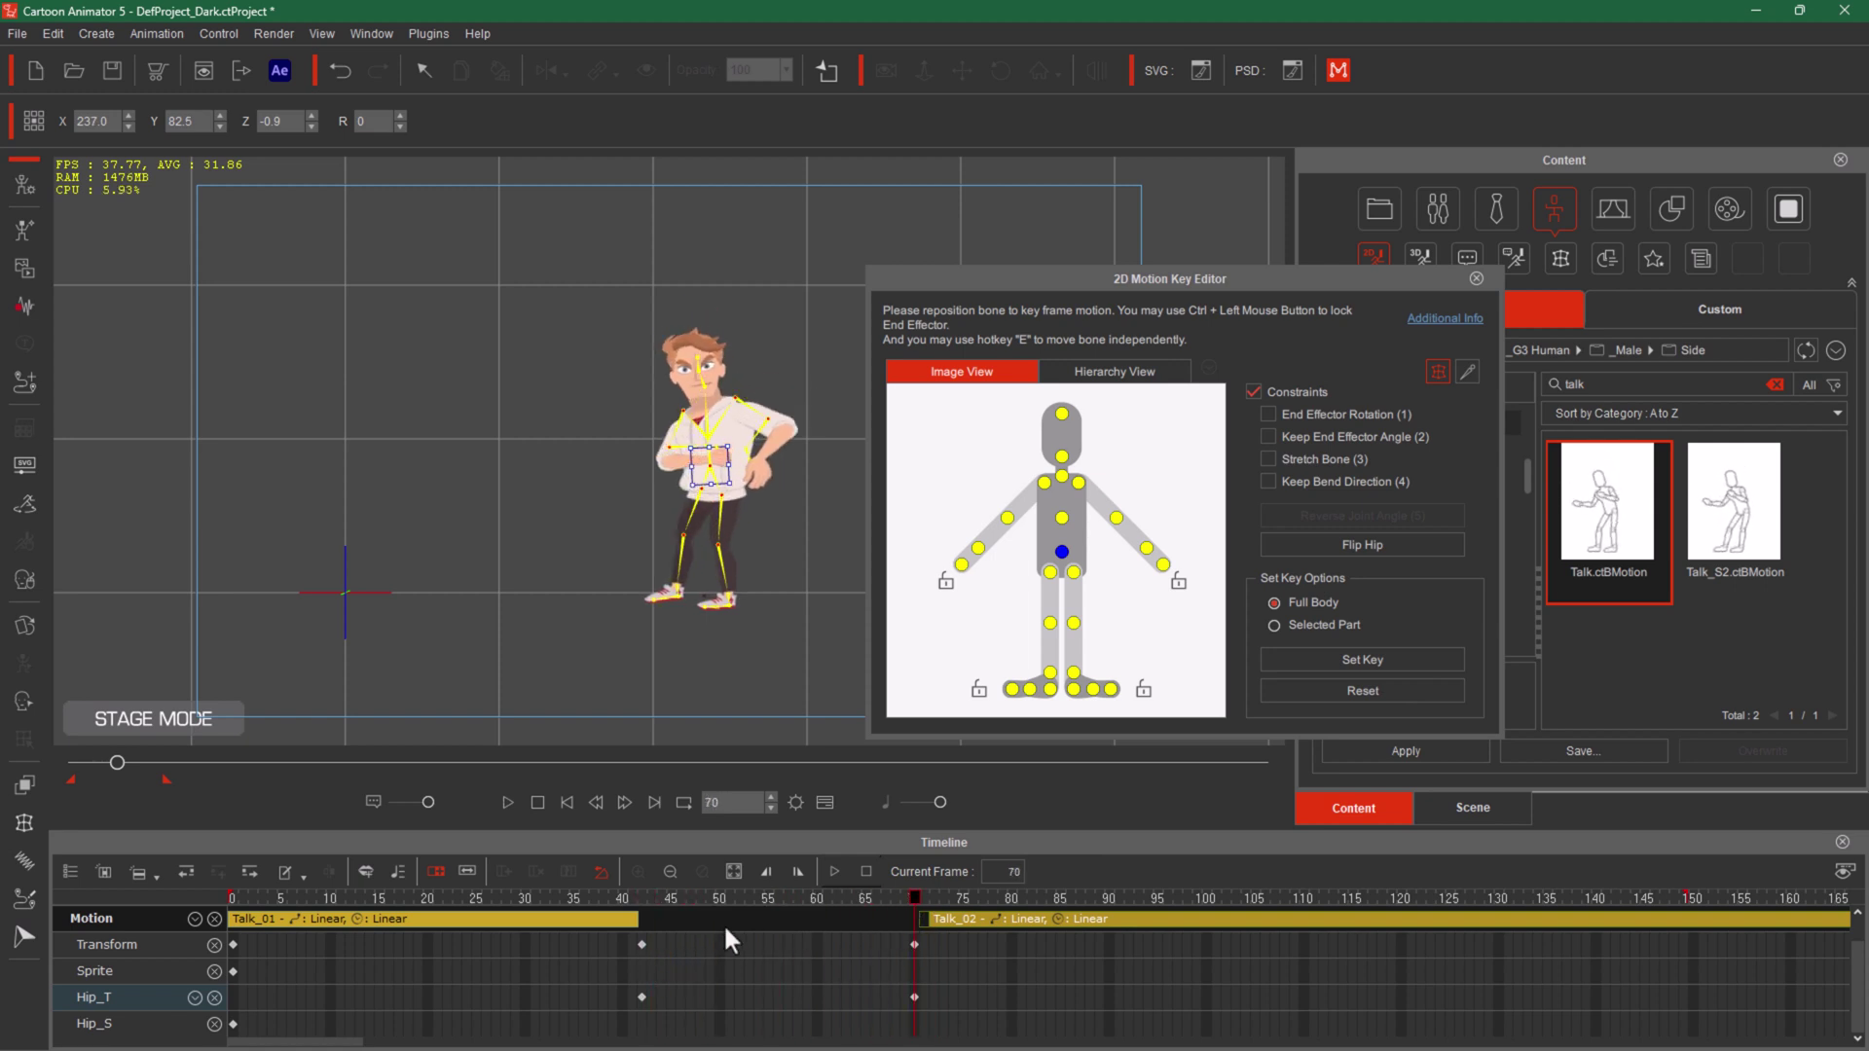
{"action": "left_click", "coordinate": [646, 943]}
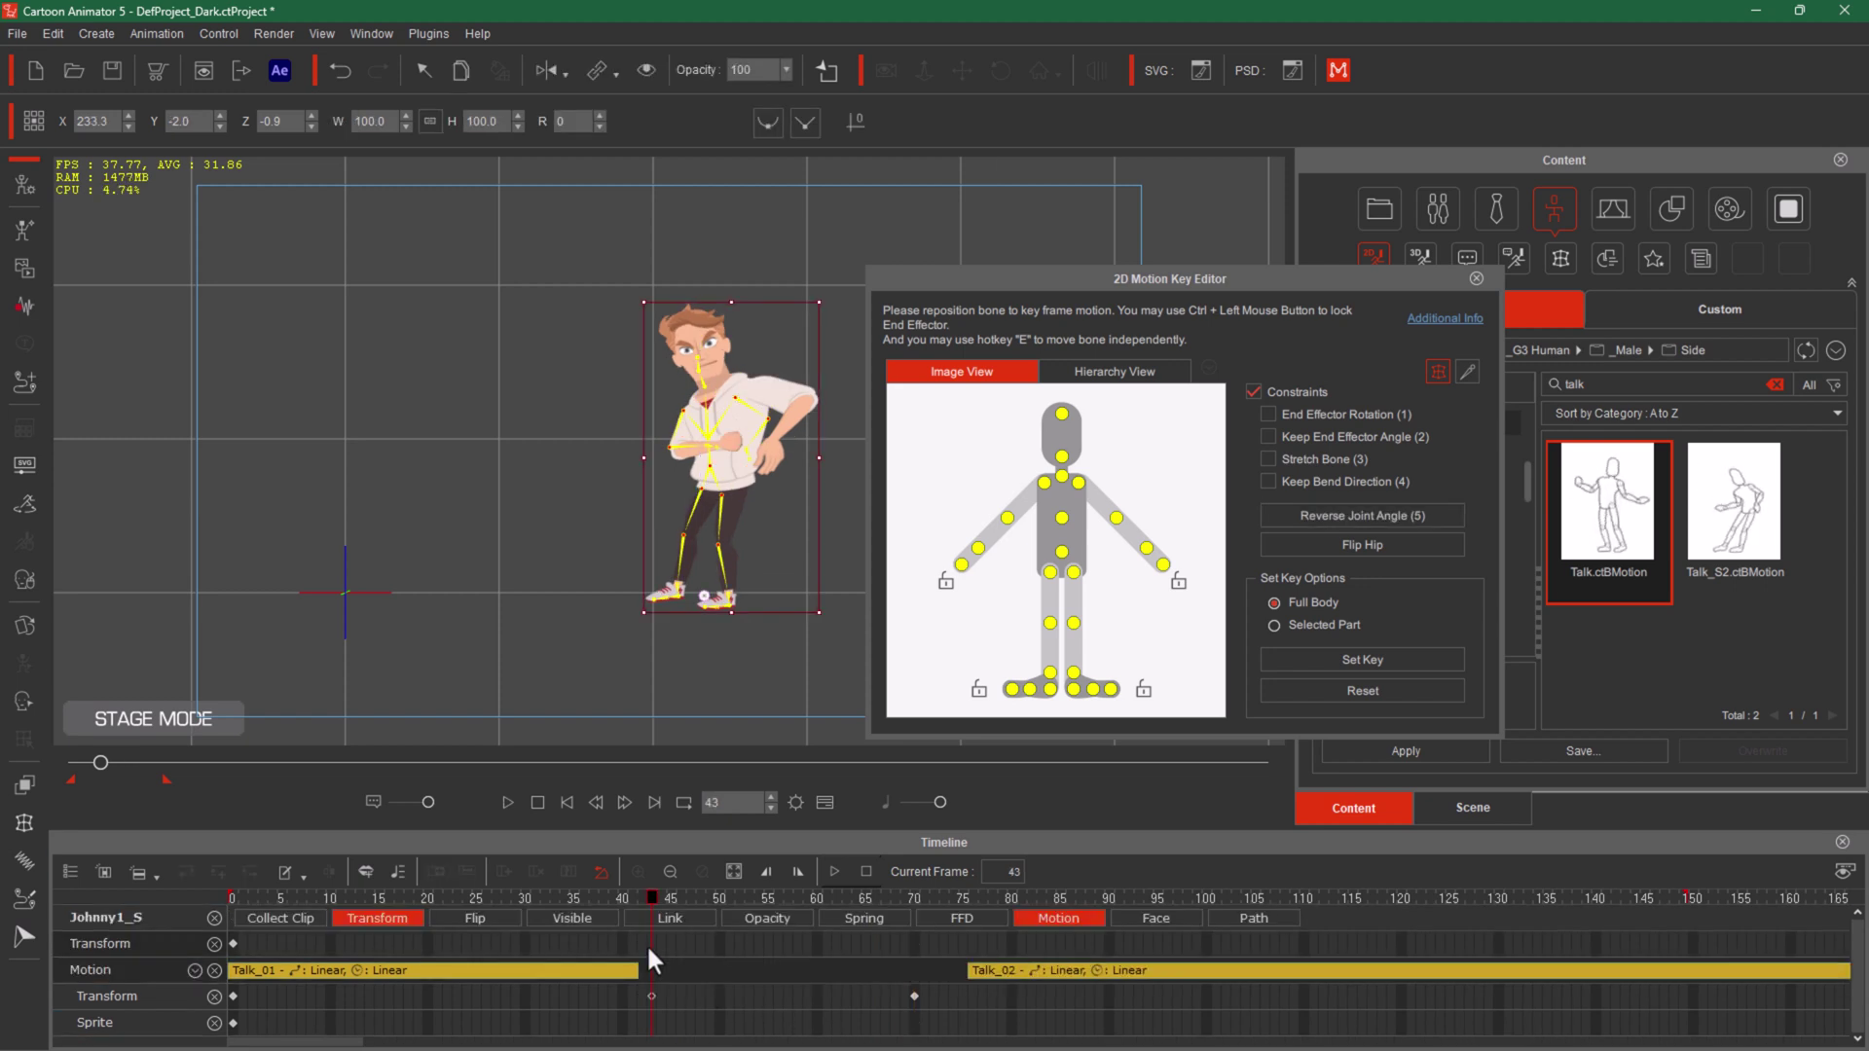
{"action": "left_click_drag", "start_coordinate": [648, 949], "coordinate": [909, 977]}
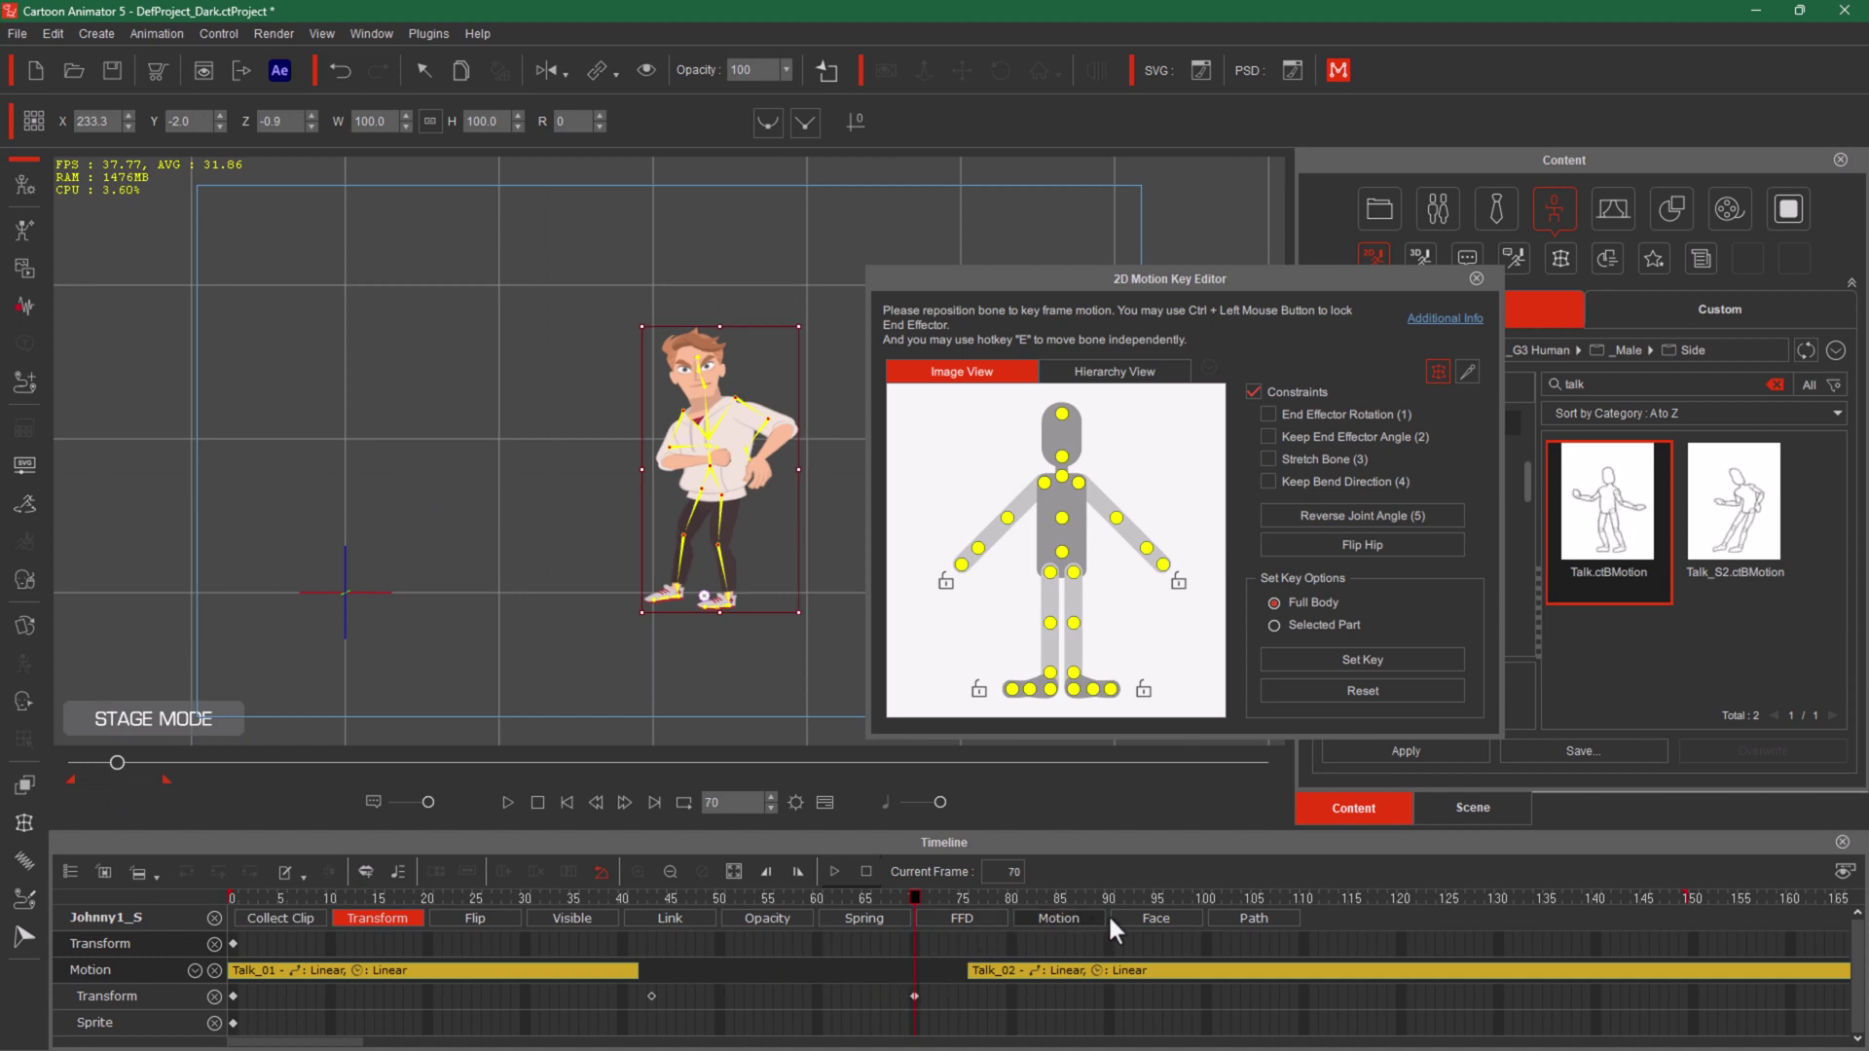
Step: Show the character's FFD track and delete the Talk clip from it
{"action": "left_click", "coordinate": [964, 919]}
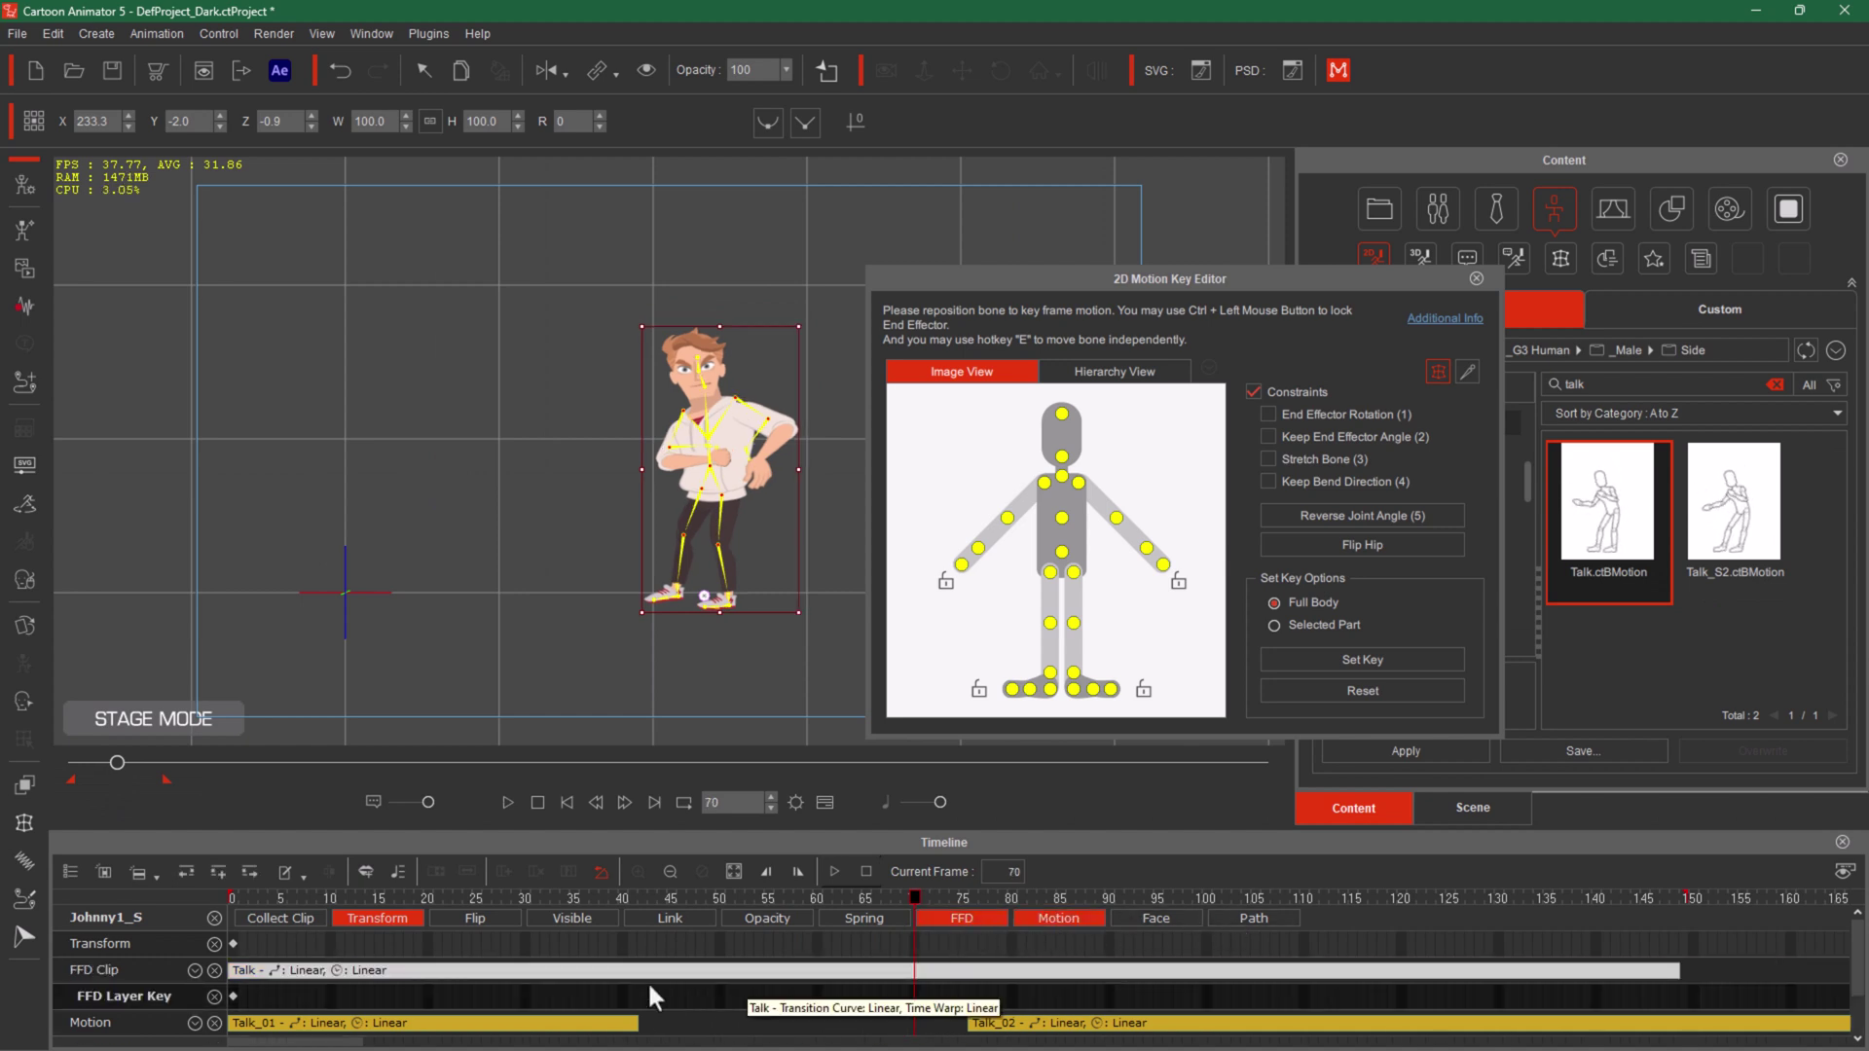
{"action": "left_click", "coordinate": [481, 975]}
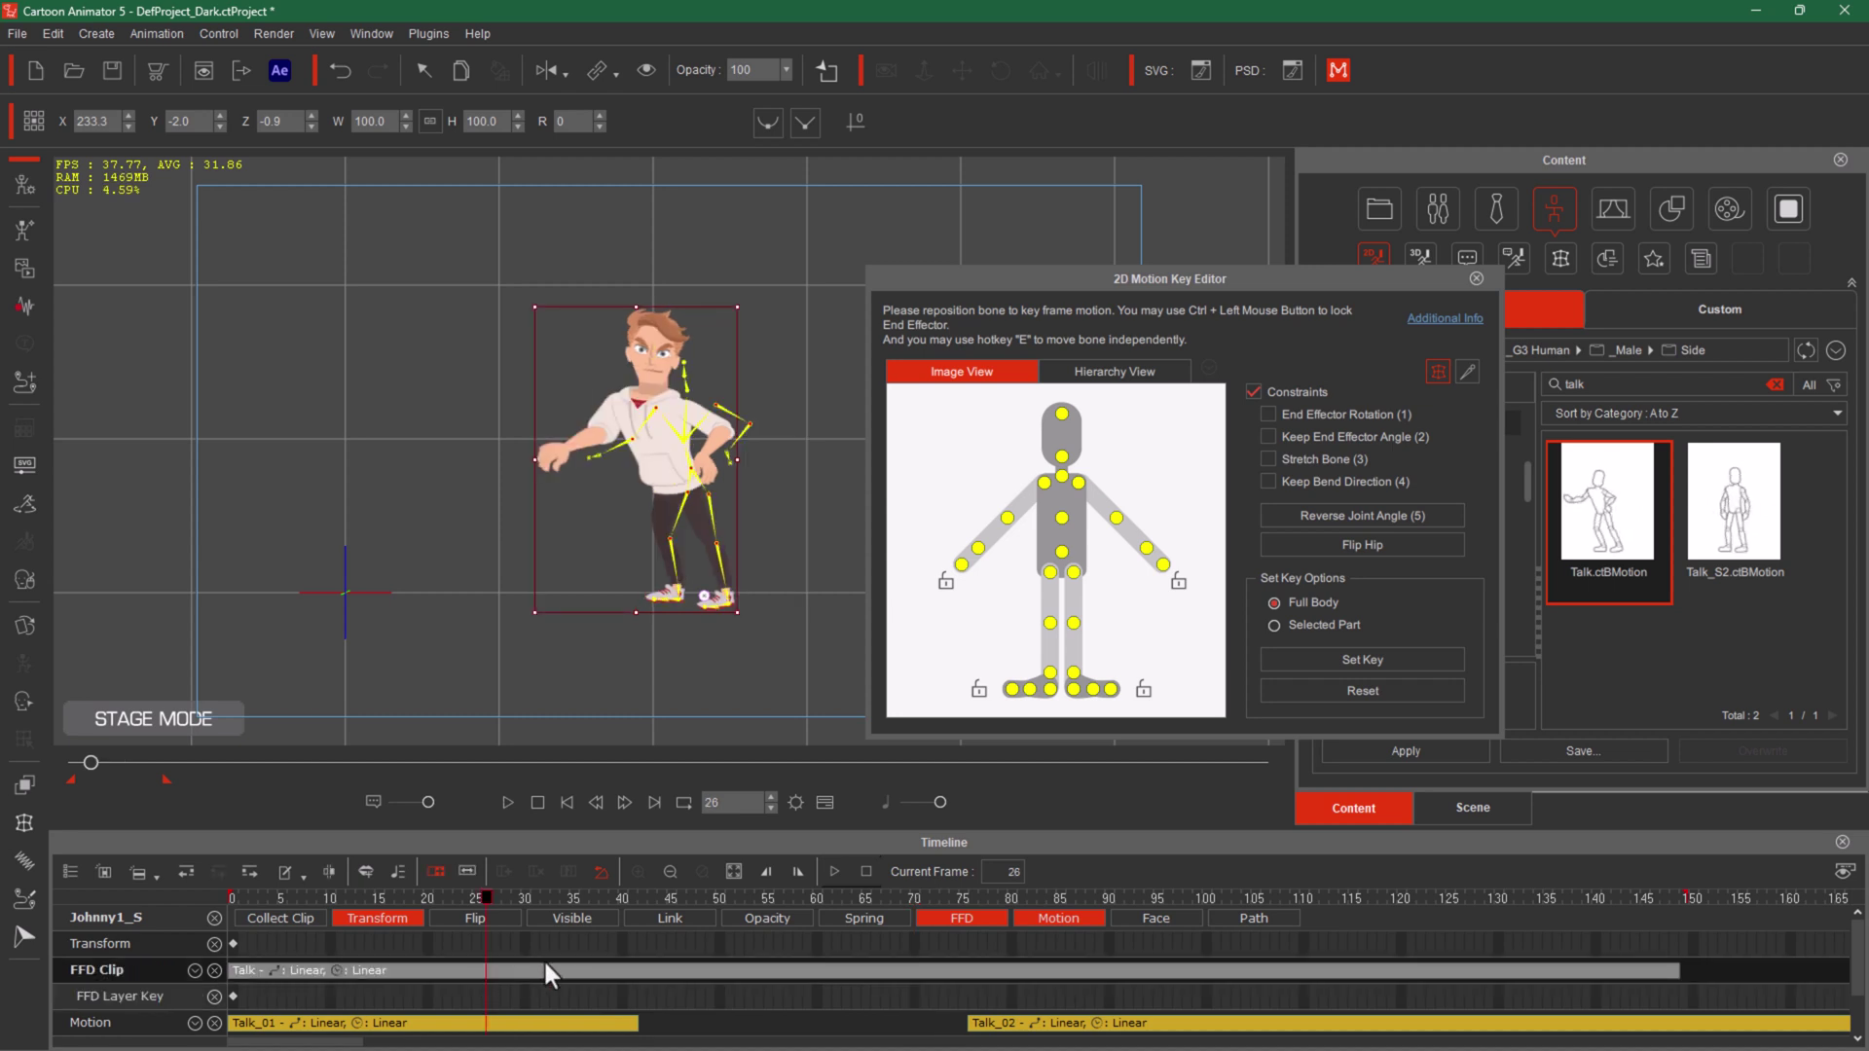
{"action": "left_click", "coordinate": [754, 970]}
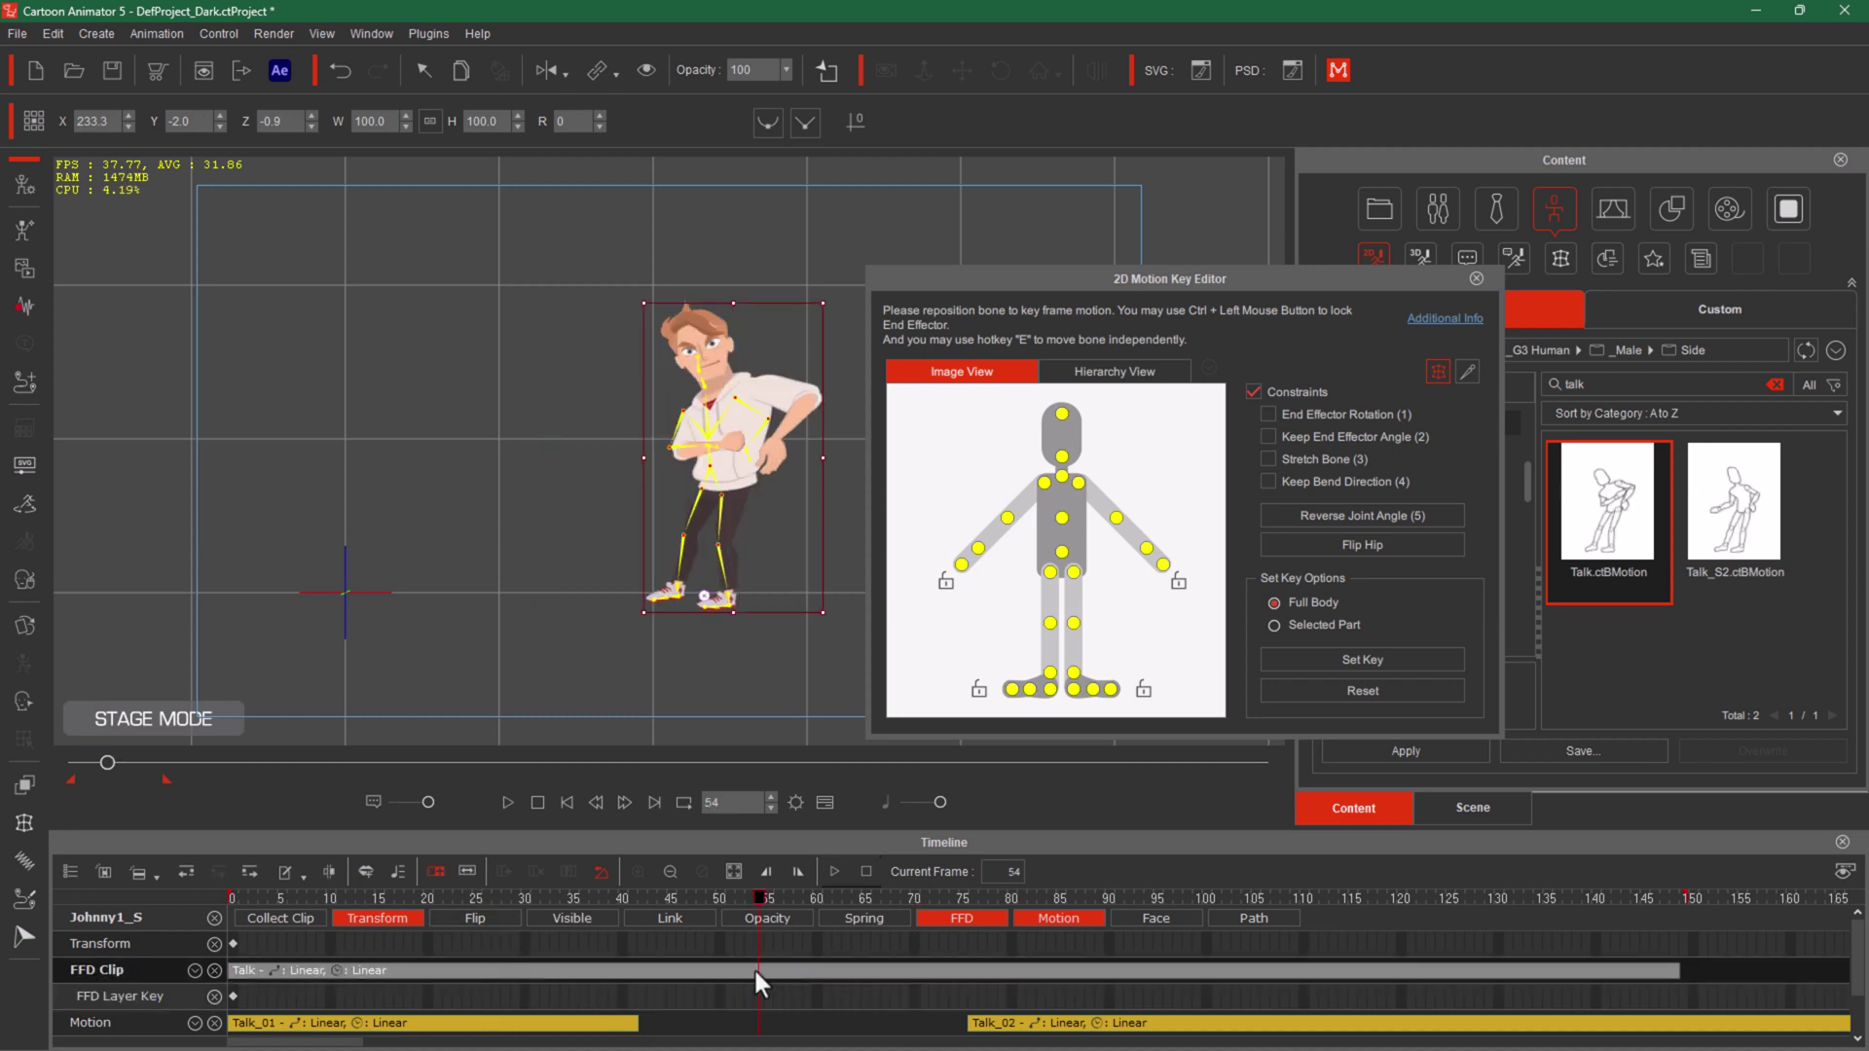
{"action": "key", "text": "Delete"}
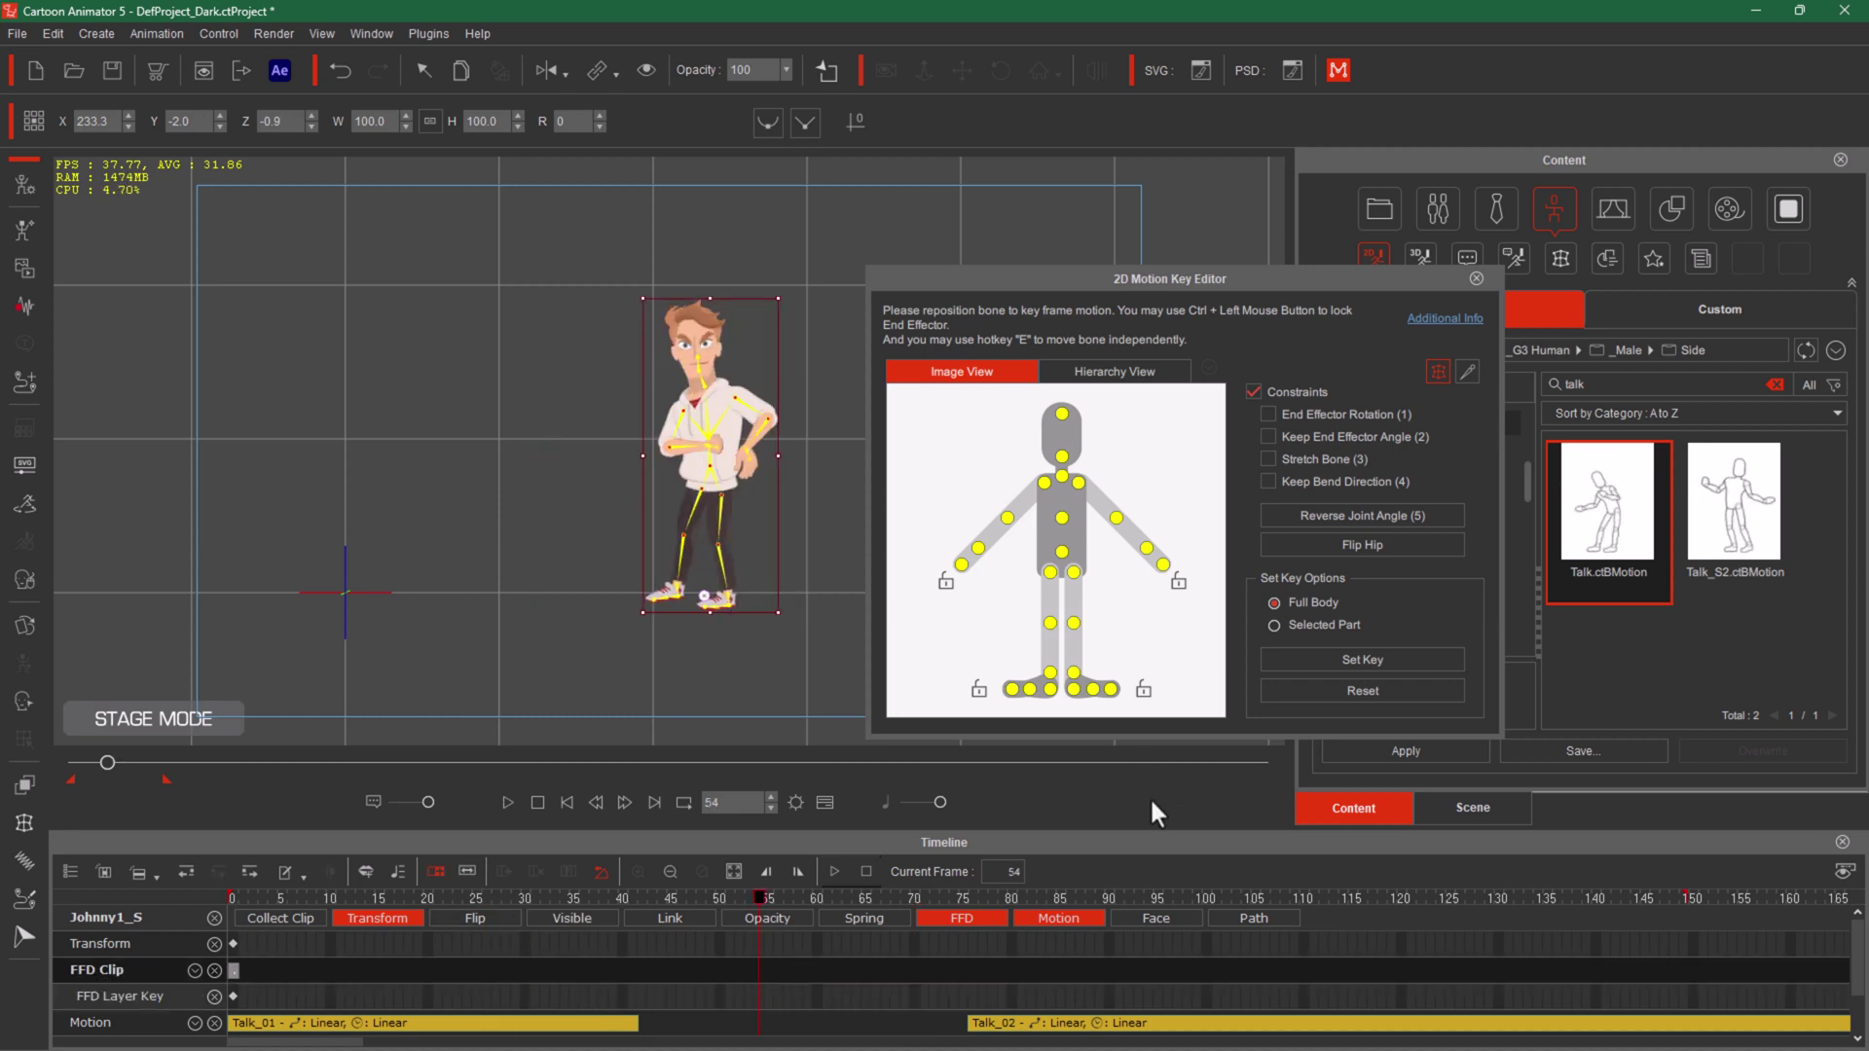
Step: Scrub between the transform keys at frames 43 and 70 to check the character's pose in the gap
{"action": "scroll", "coordinate": [1269, 949], "scroll_direction": "down", "scroll_amount": 2}
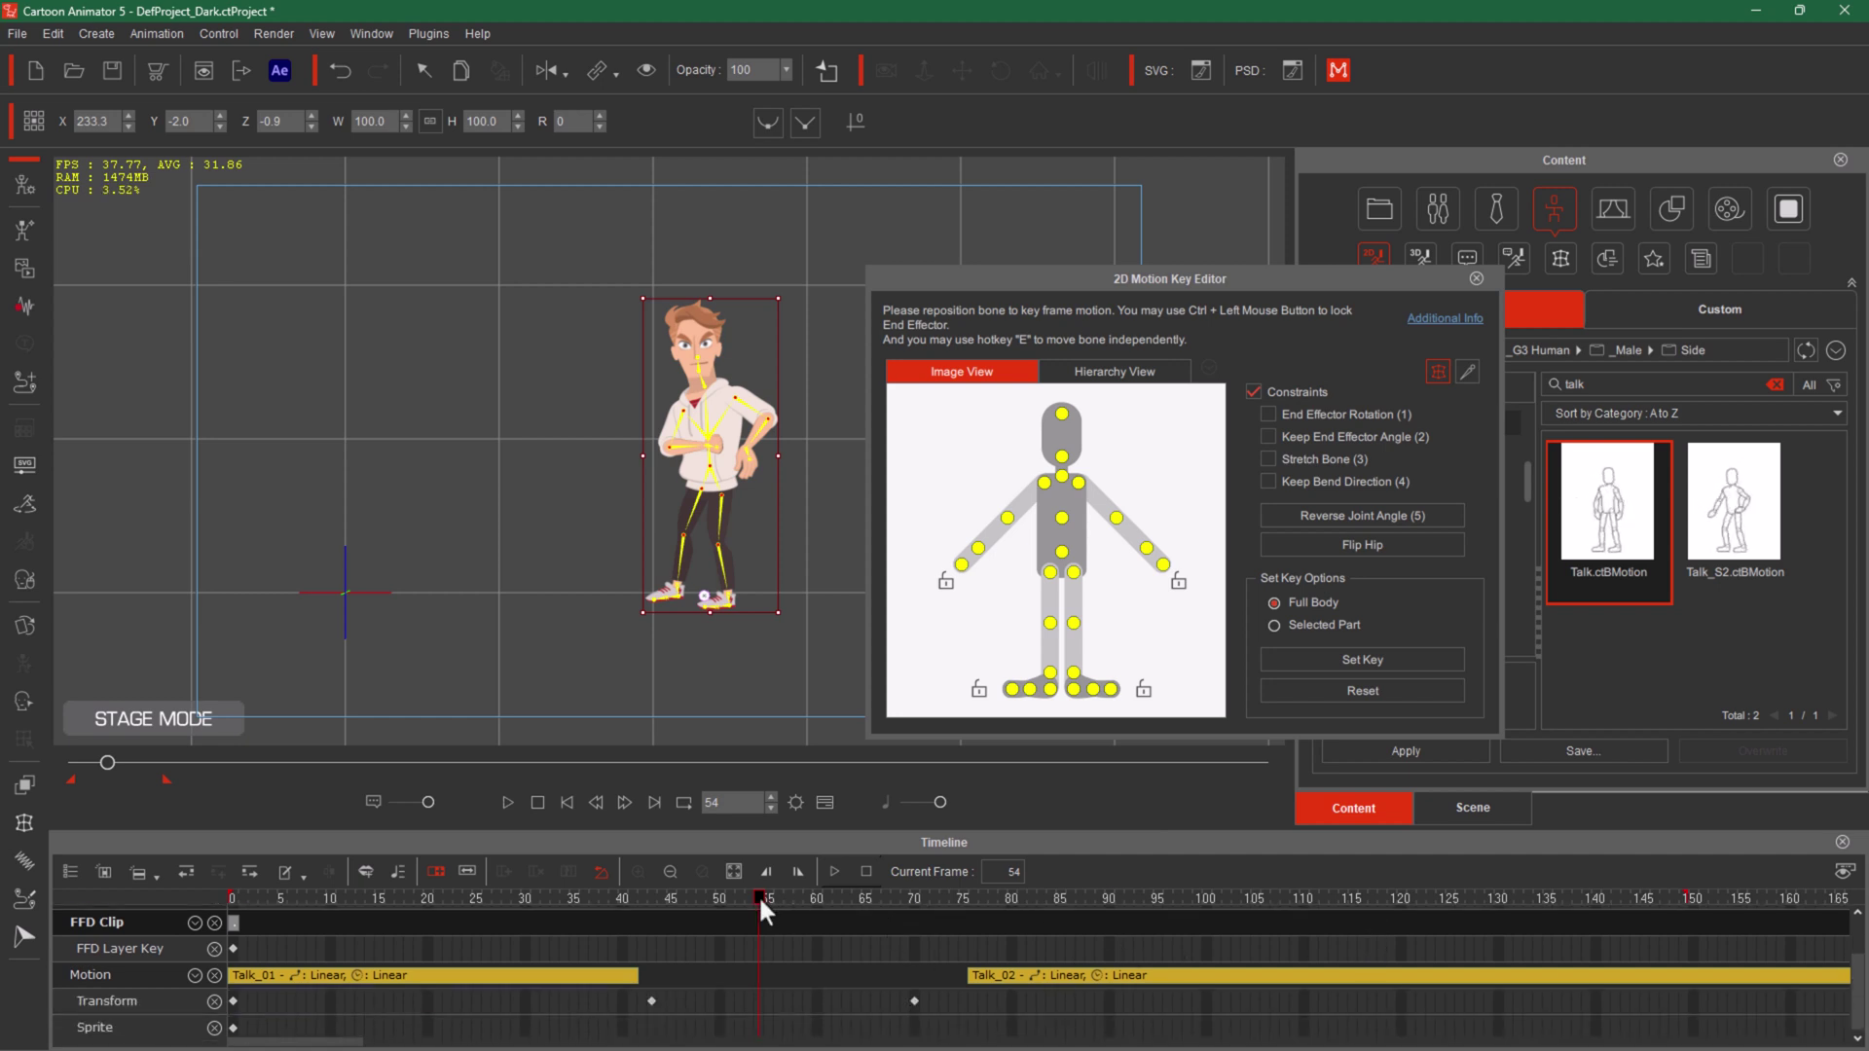
{"action": "left_click_drag", "start_coordinate": [757, 896], "coordinate": [652, 990]}
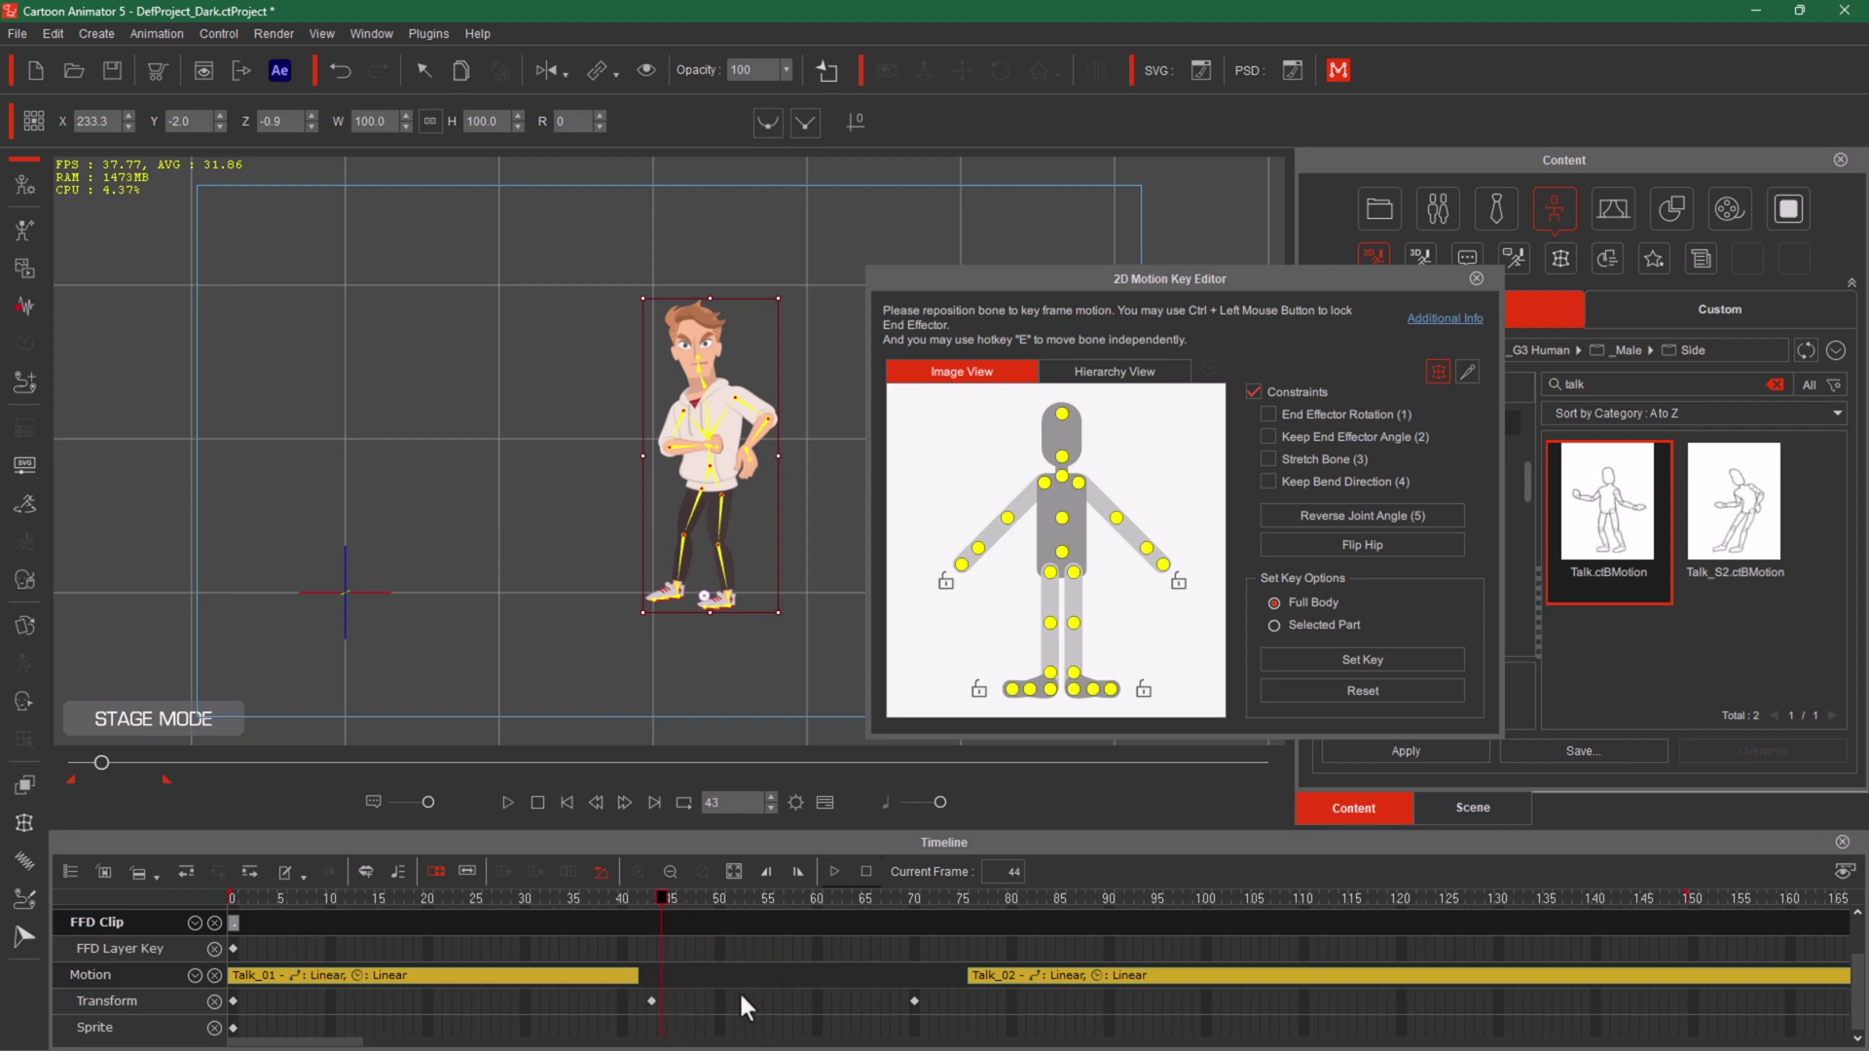
{"action": "left_click", "coordinate": [912, 986]}
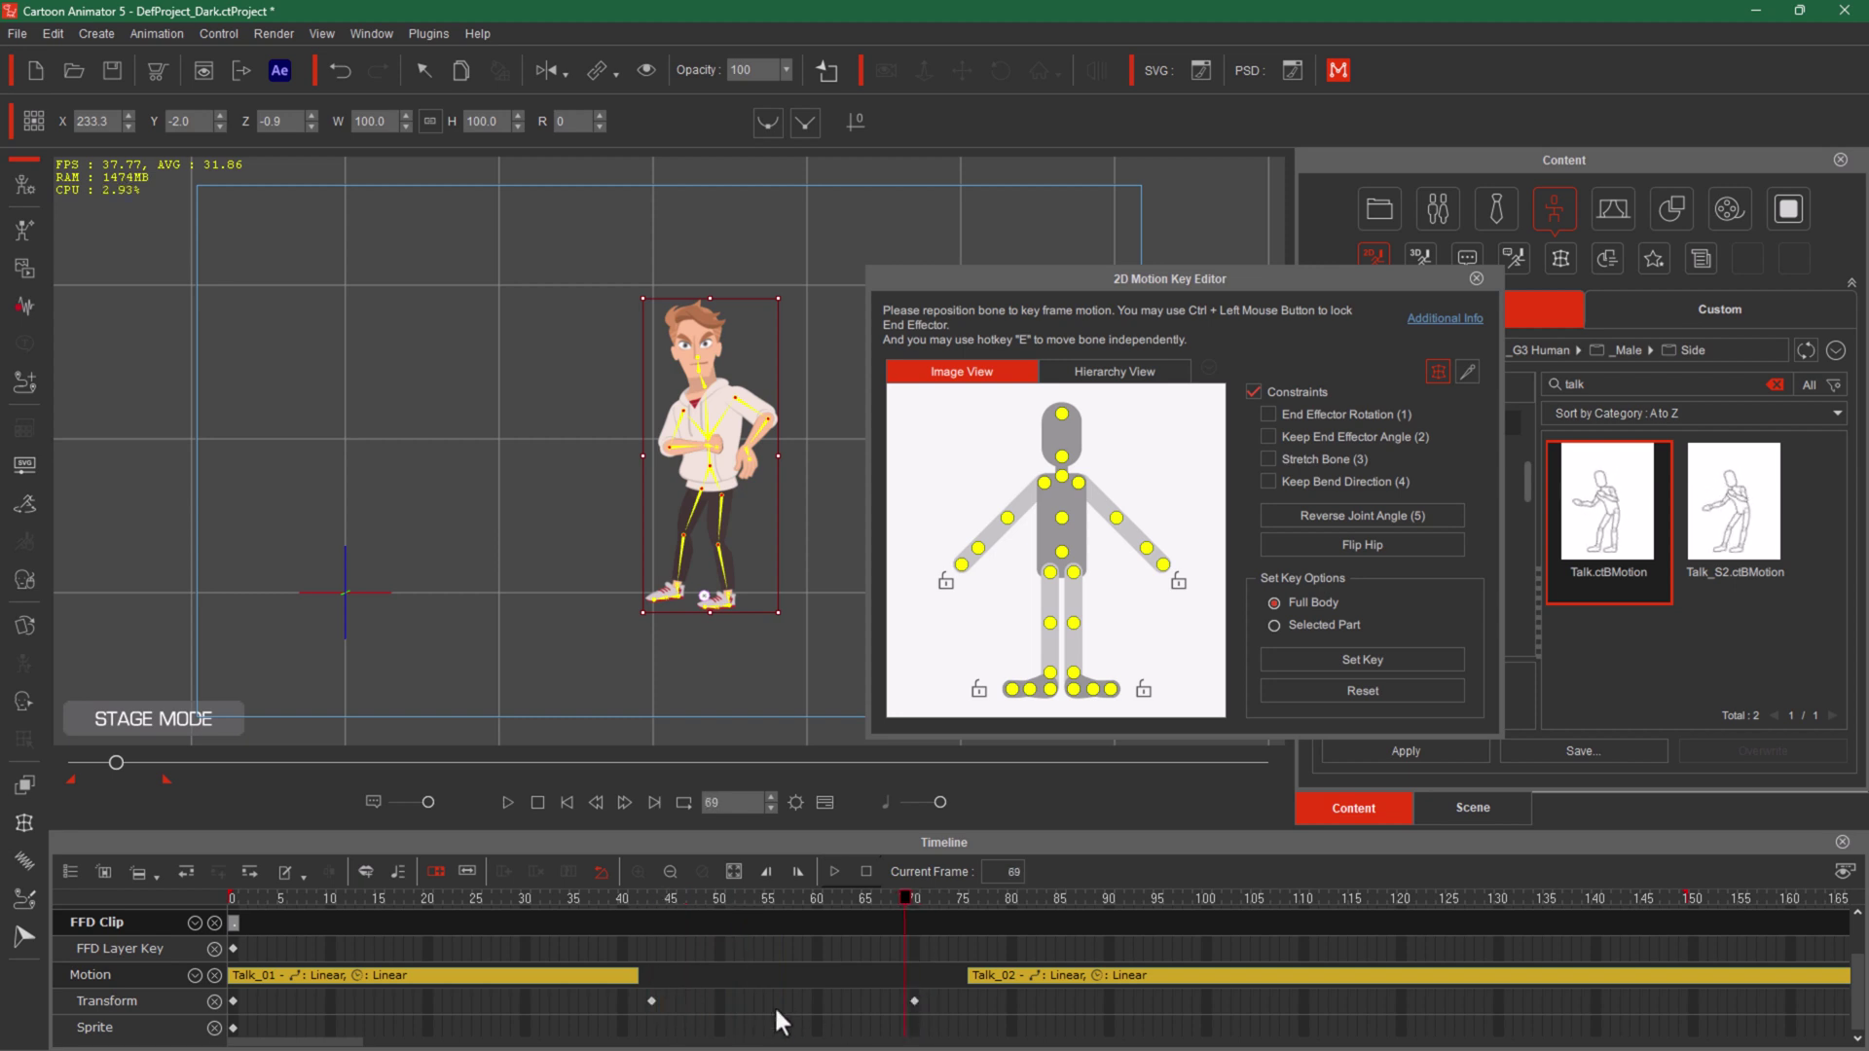
{"action": "left_click_drag", "start_coordinate": [776, 1010], "coordinate": [651, 1018]}
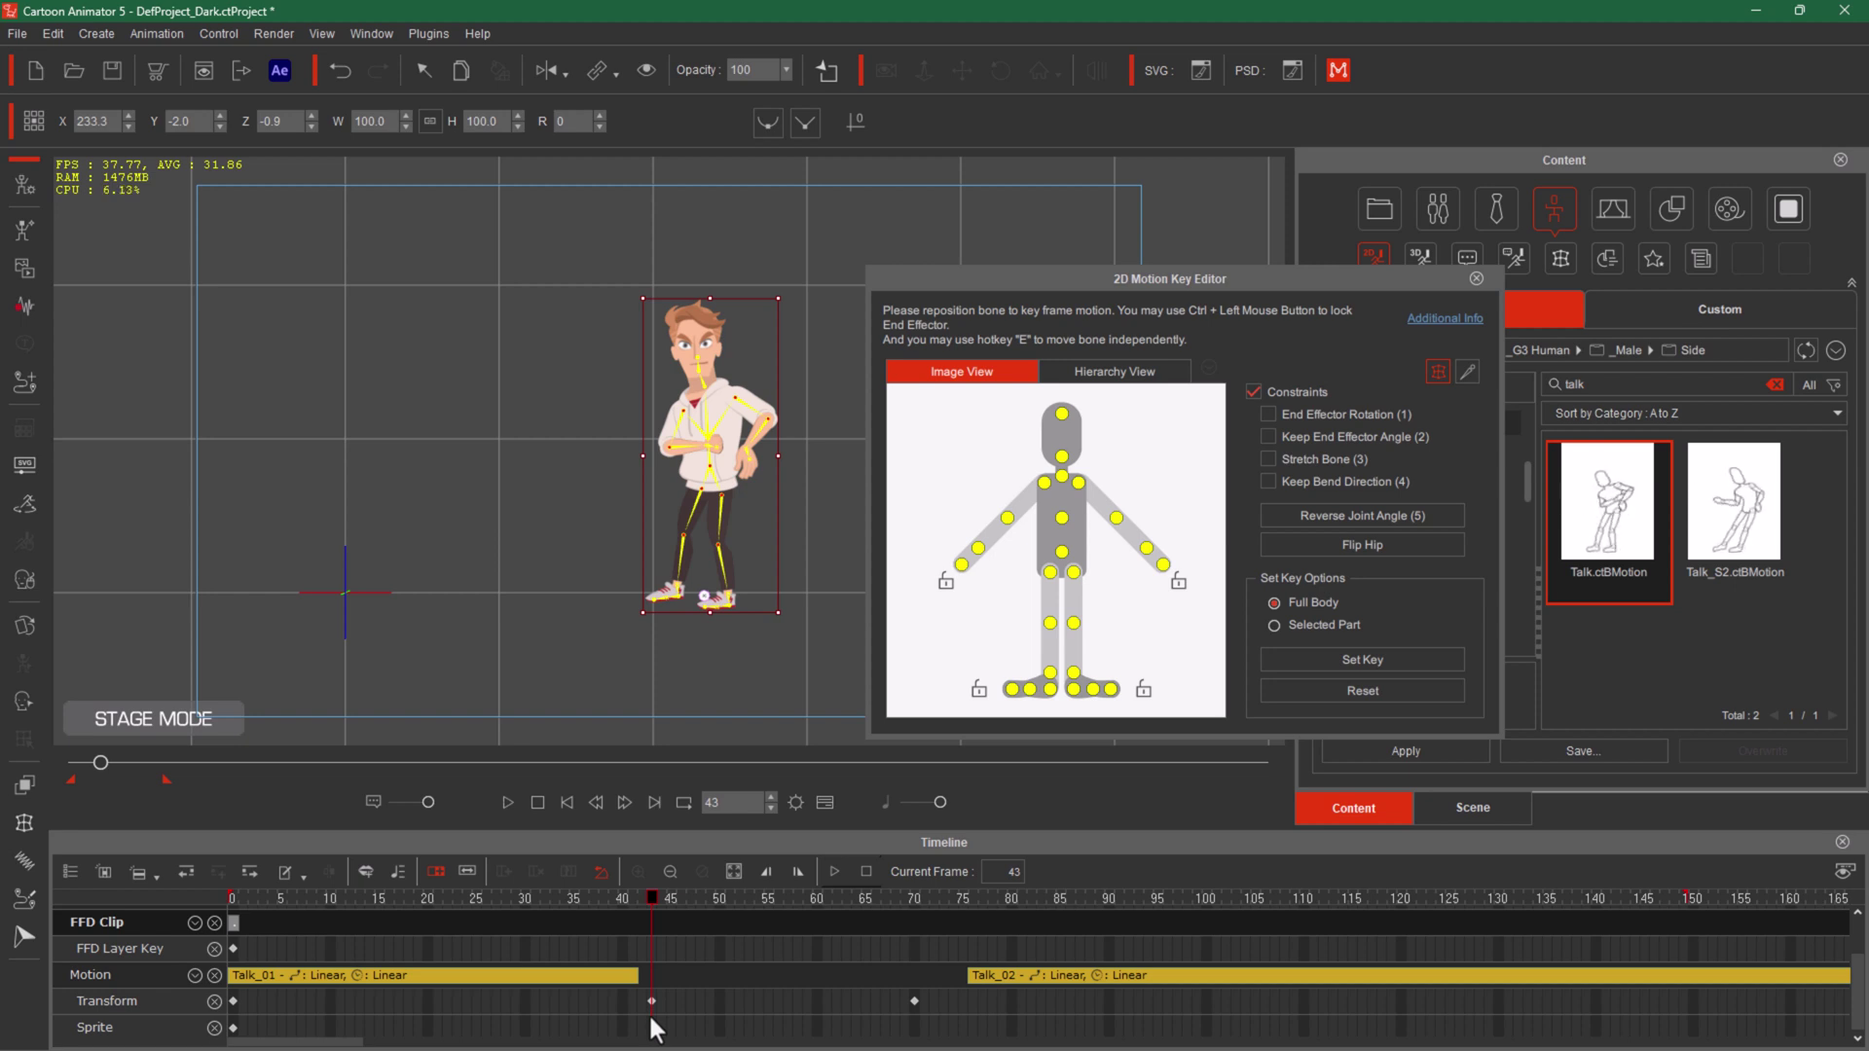
Step: Set full-body motion keys at frames 43 and 70 to hold the pose through the gap between the Talk clips
{"action": "left_click_drag", "start_coordinate": [660, 1012], "coordinate": [751, 1046]}
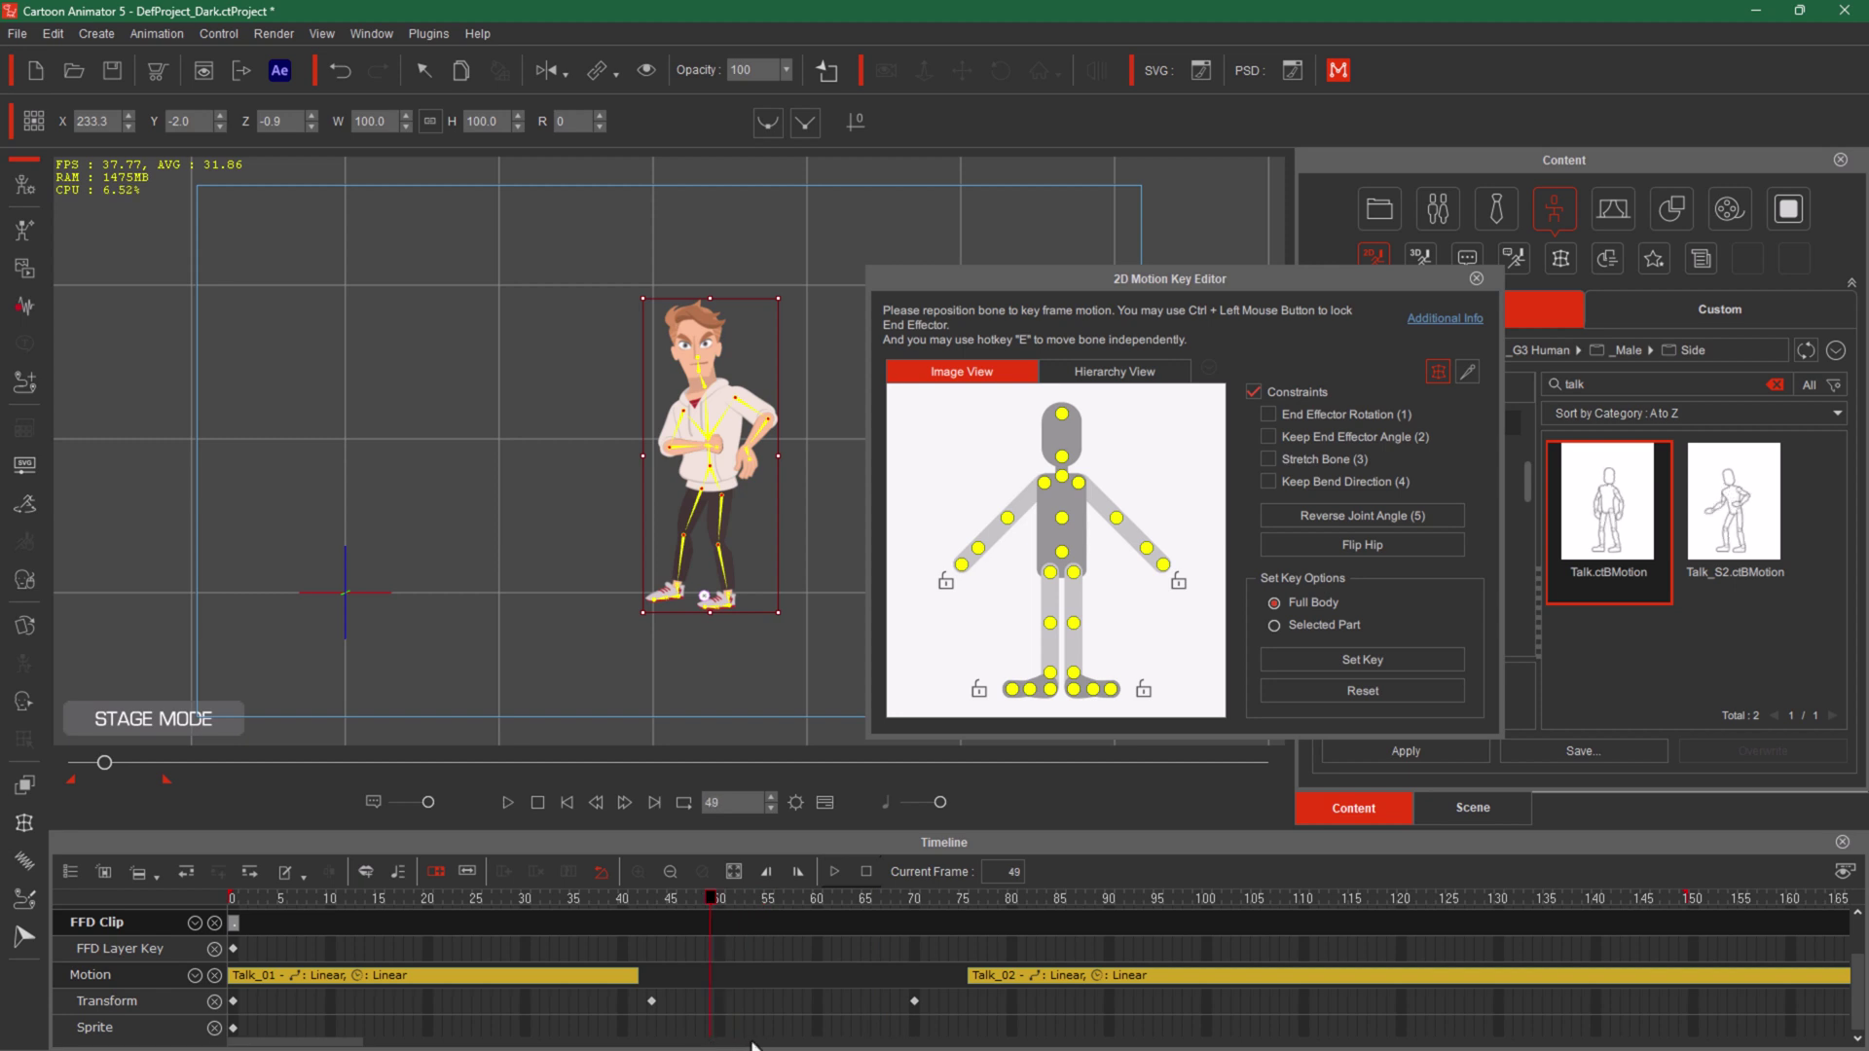
{"action": "left_click_drag", "start_coordinate": [764, 897], "coordinate": [651, 897]}
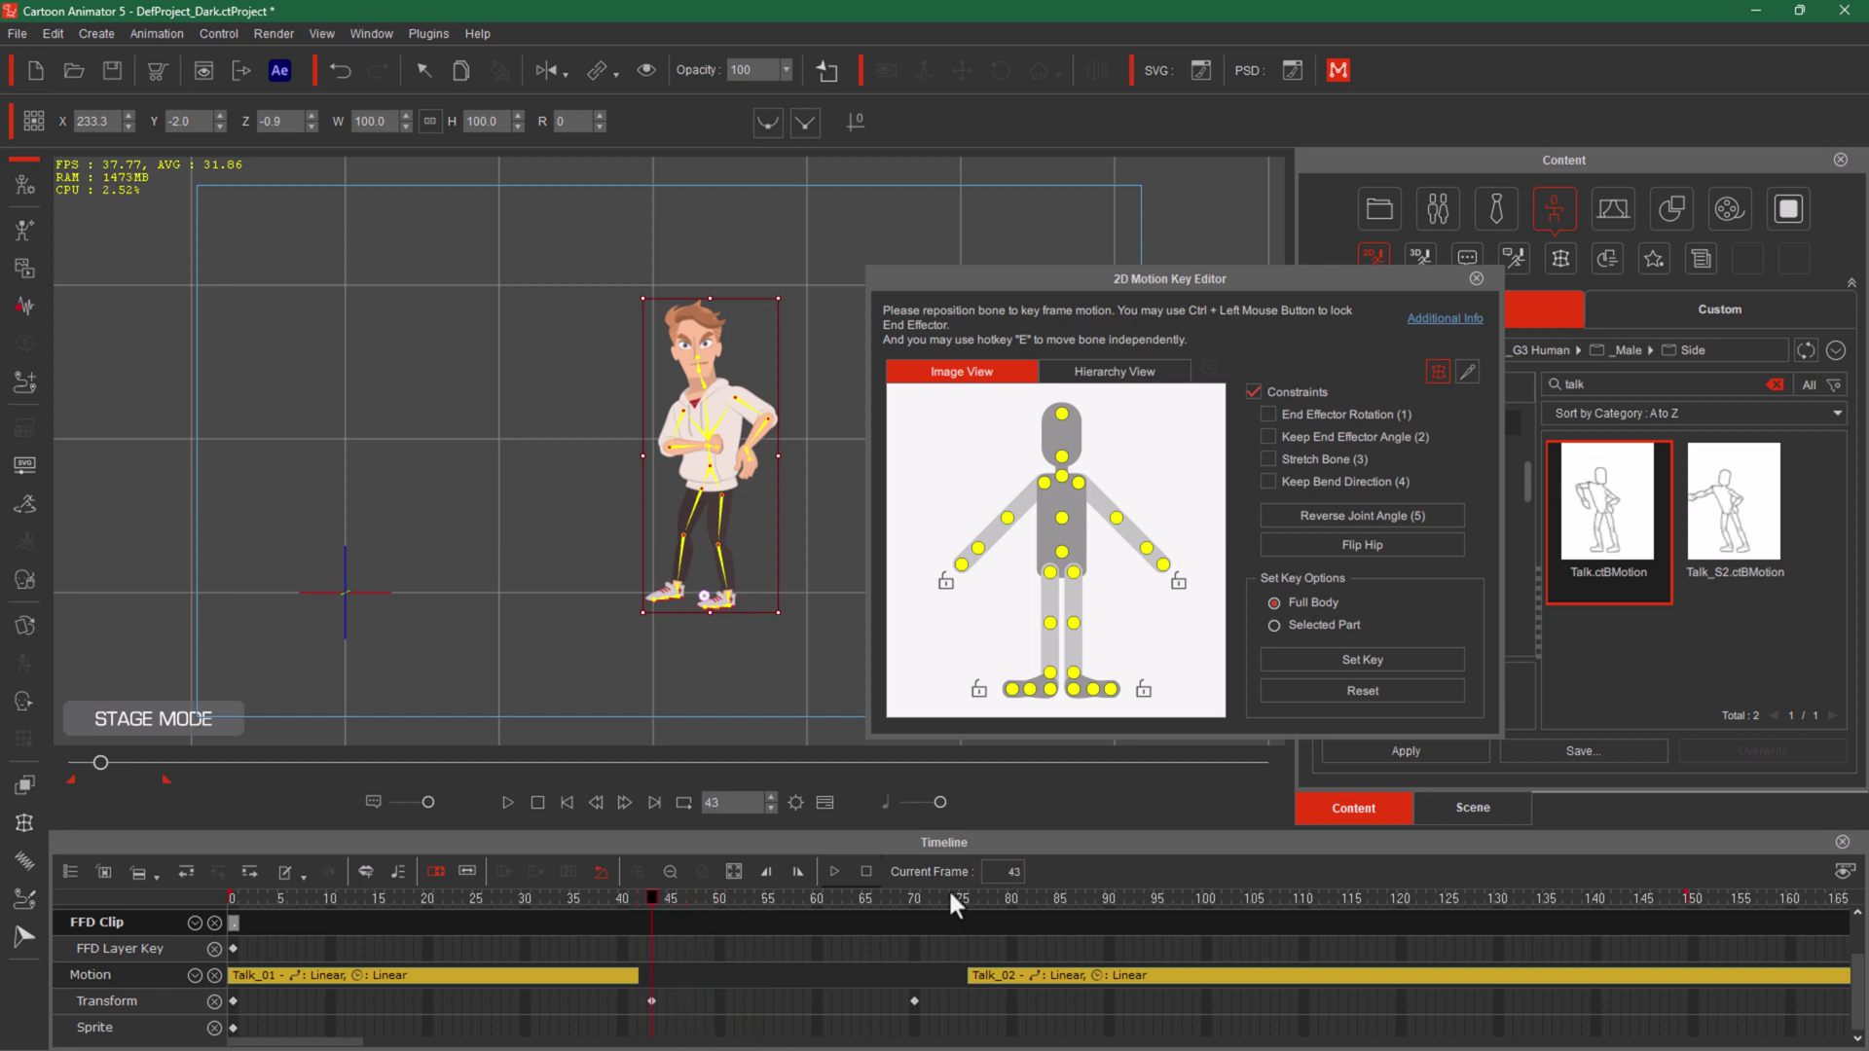
{"action": "left_click", "coordinate": [1416, 652]}
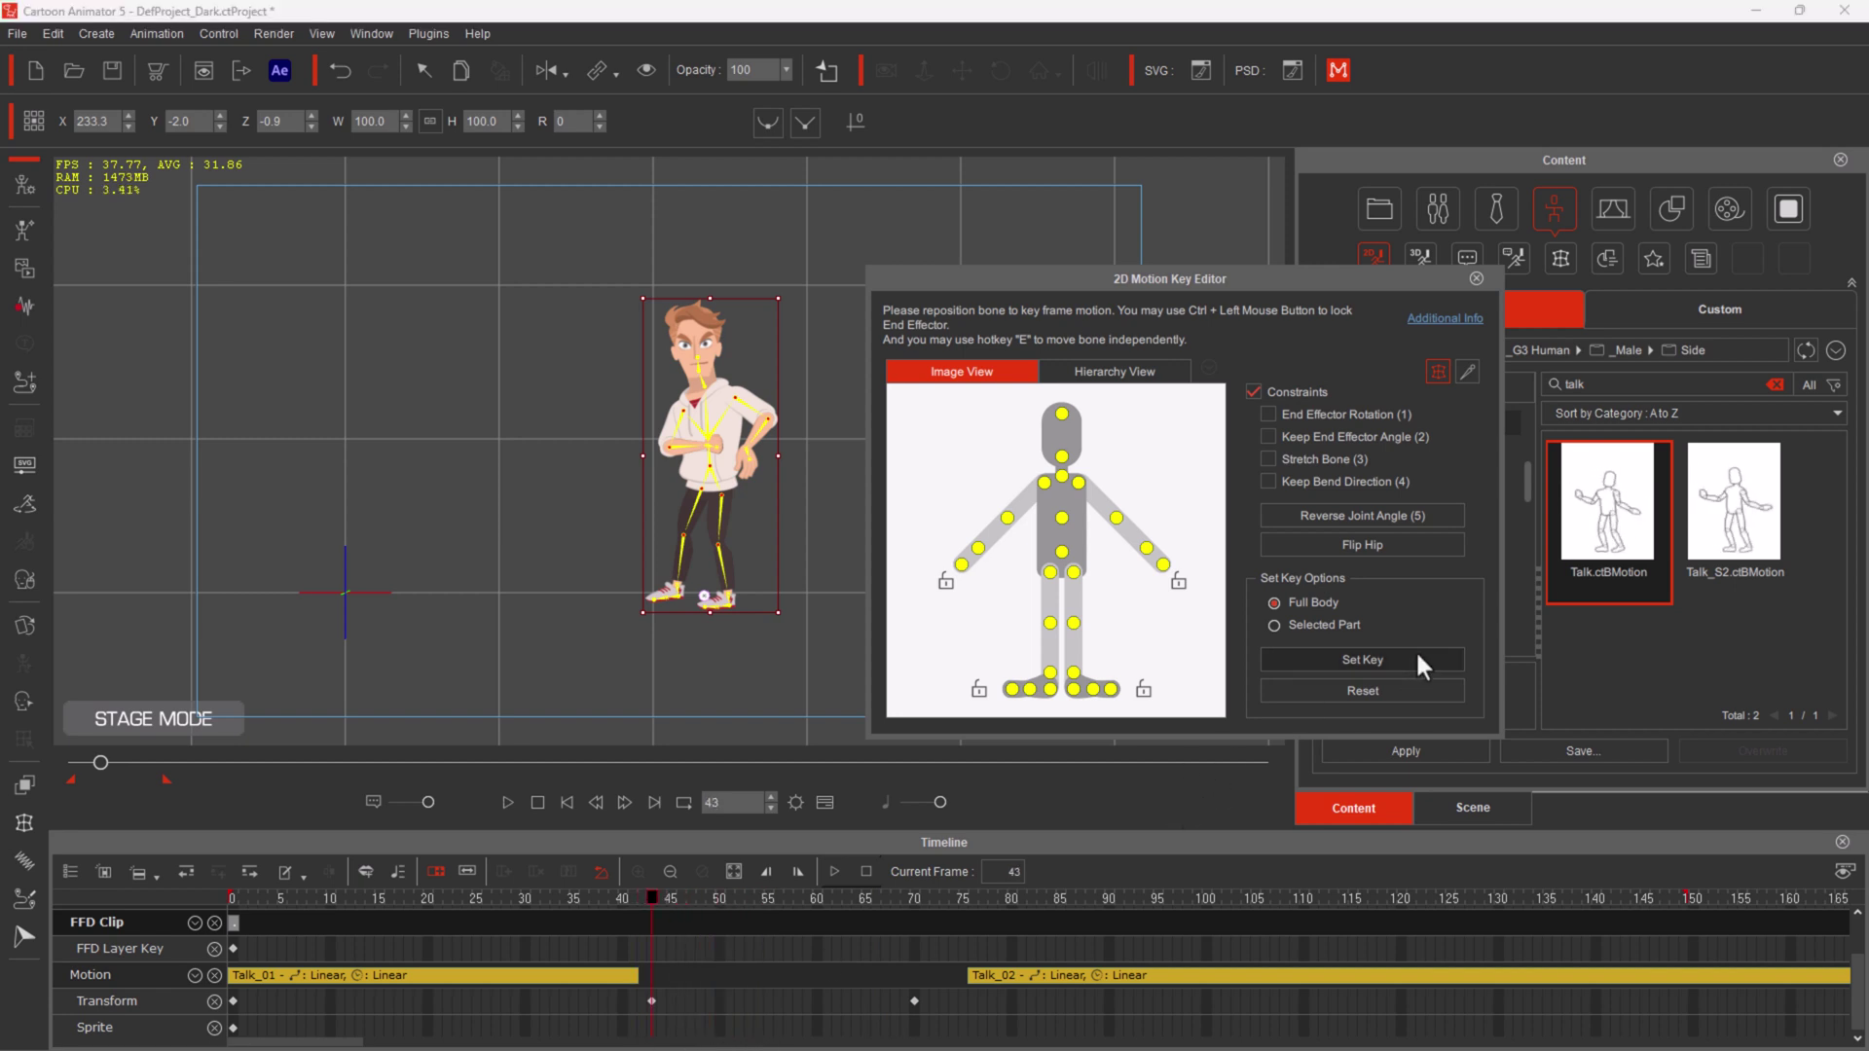
{"action": "left_click", "coordinate": [650, 897]}
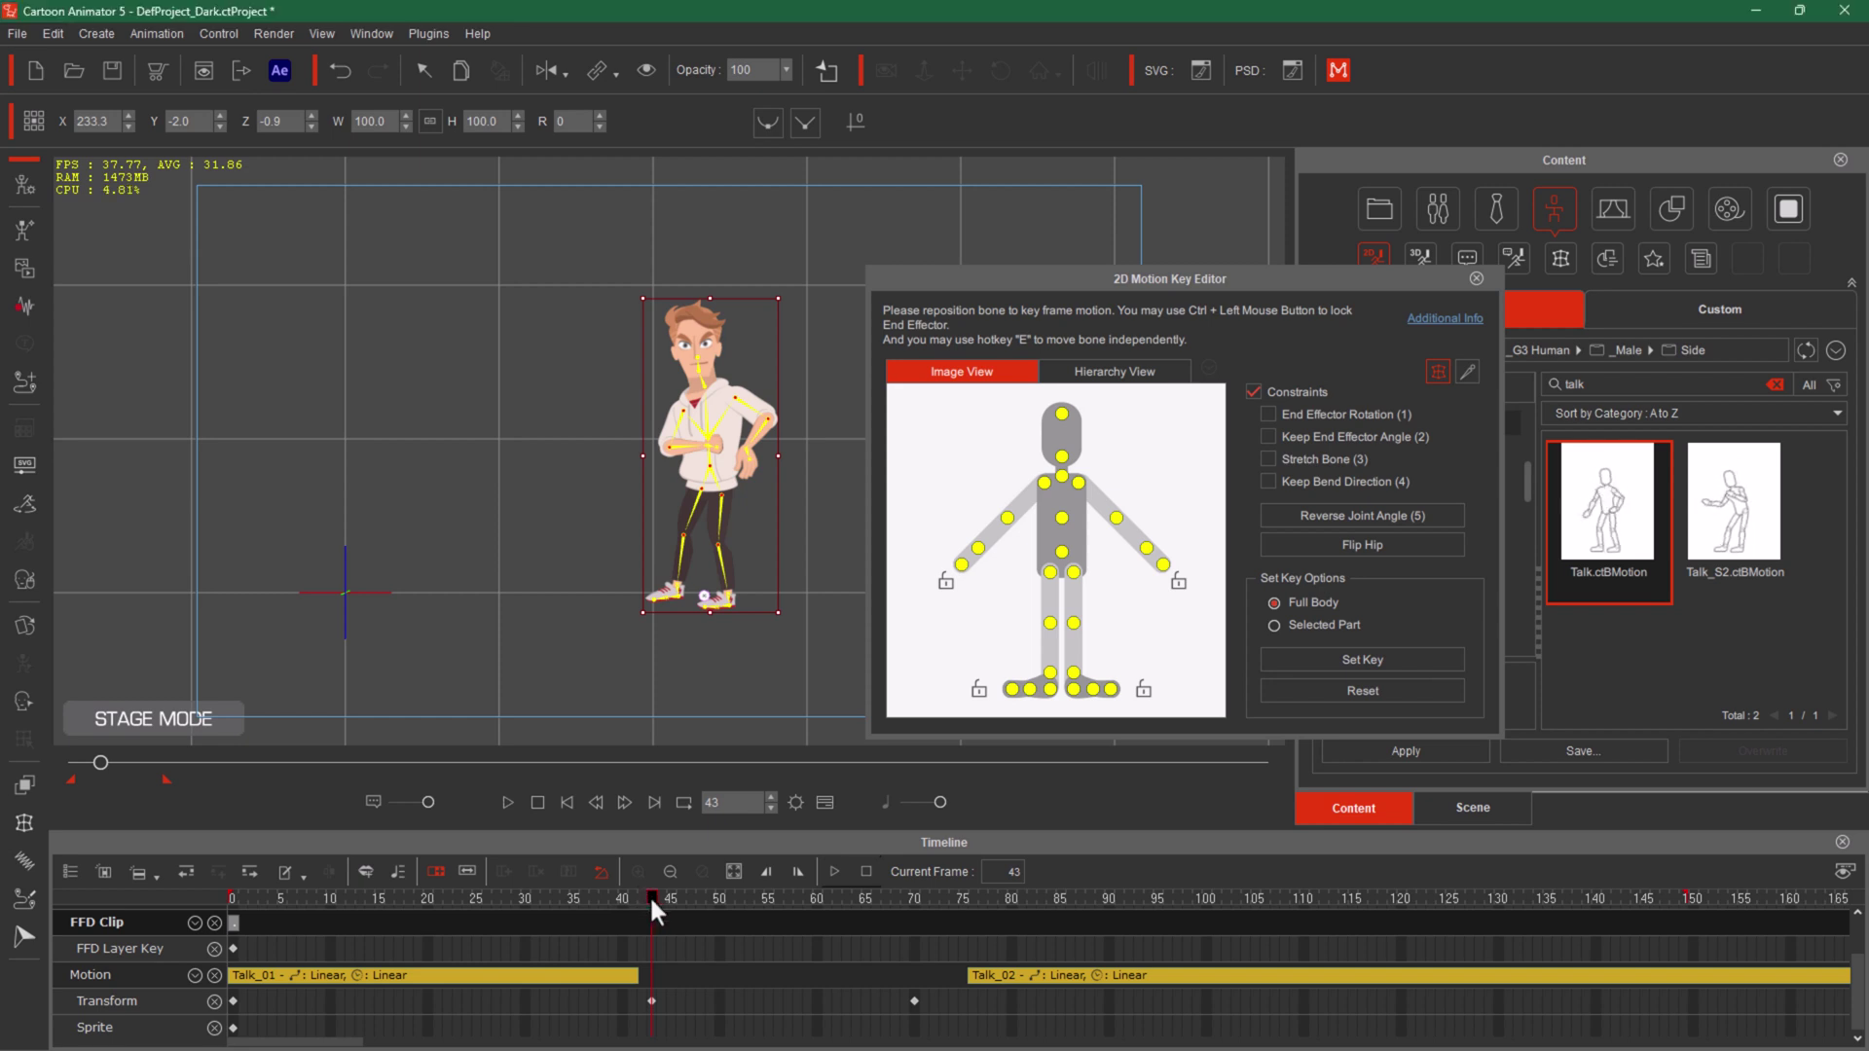
{"action": "left_click_drag", "start_coordinate": [651, 896], "coordinate": [911, 958]}
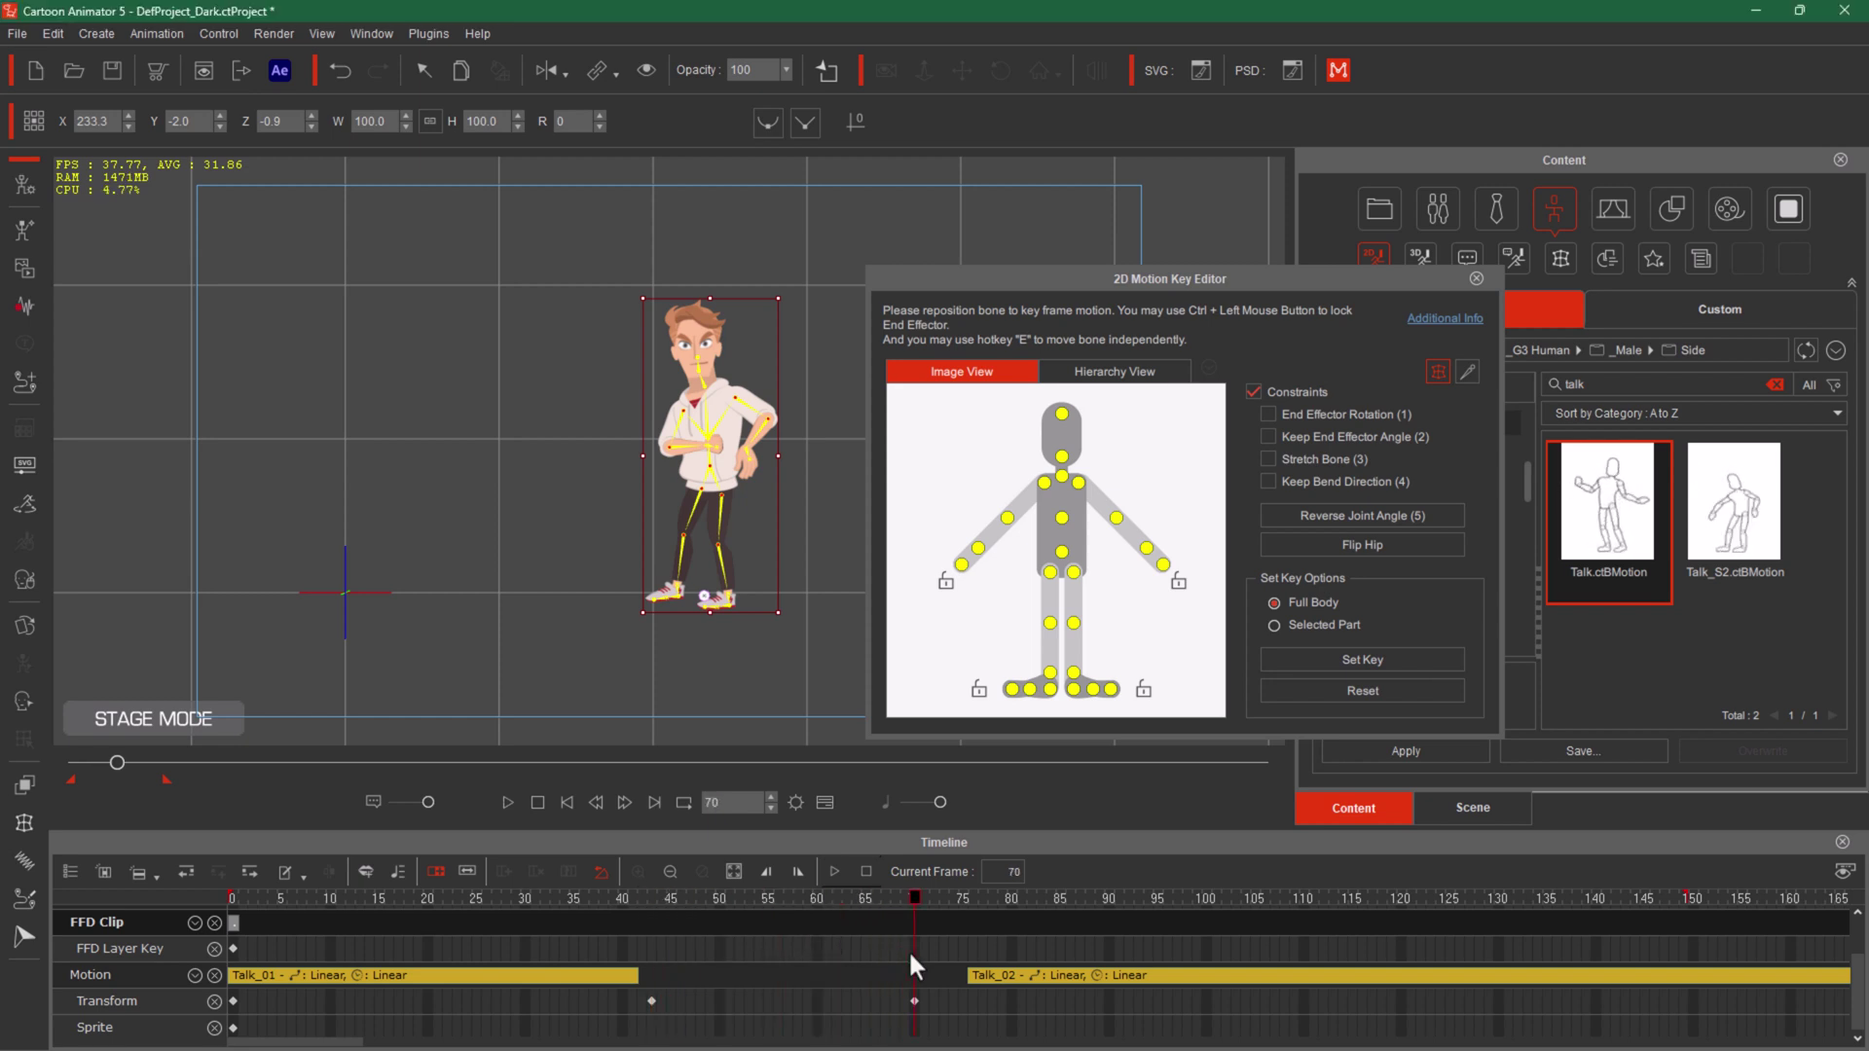
{"action": "left_click", "coordinate": [1352, 662]}
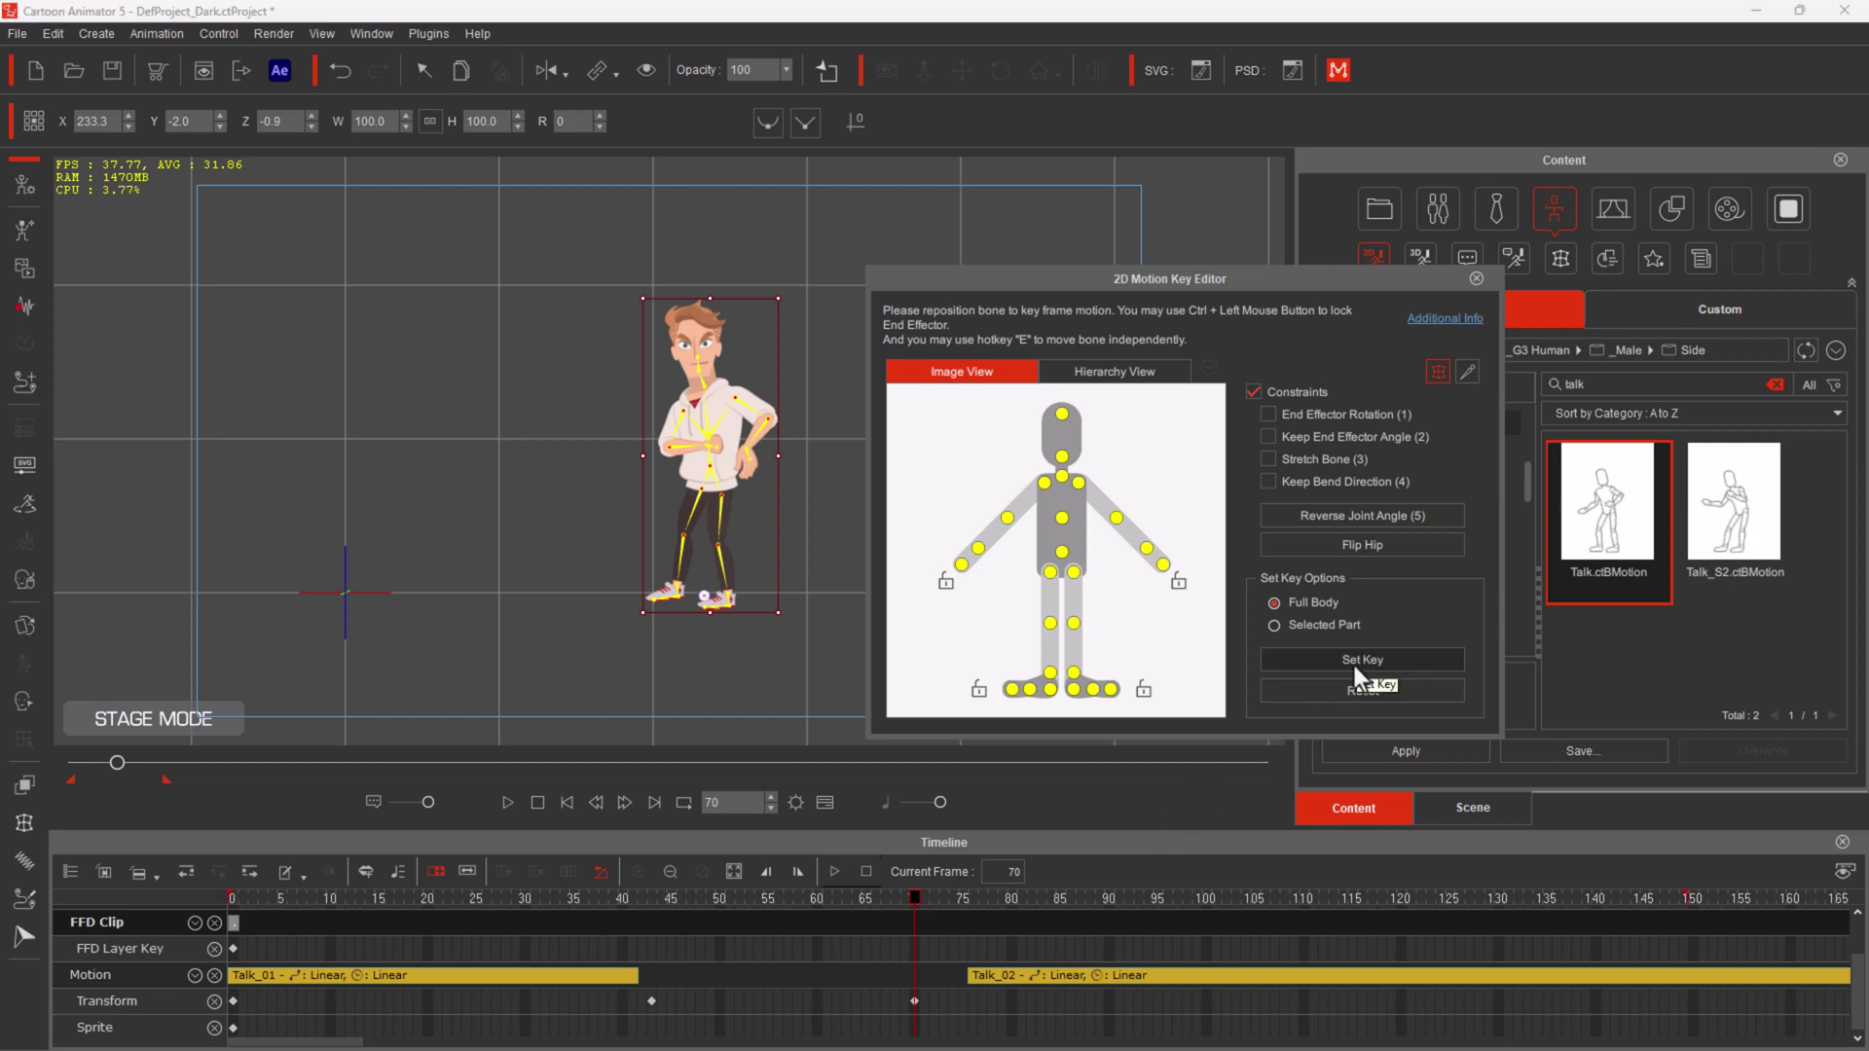
Step: At frame 46, lock both feet and lower the hip bone to about X 242, Y 58 so the knees bend
{"action": "left_click", "coordinate": [881, 902]}
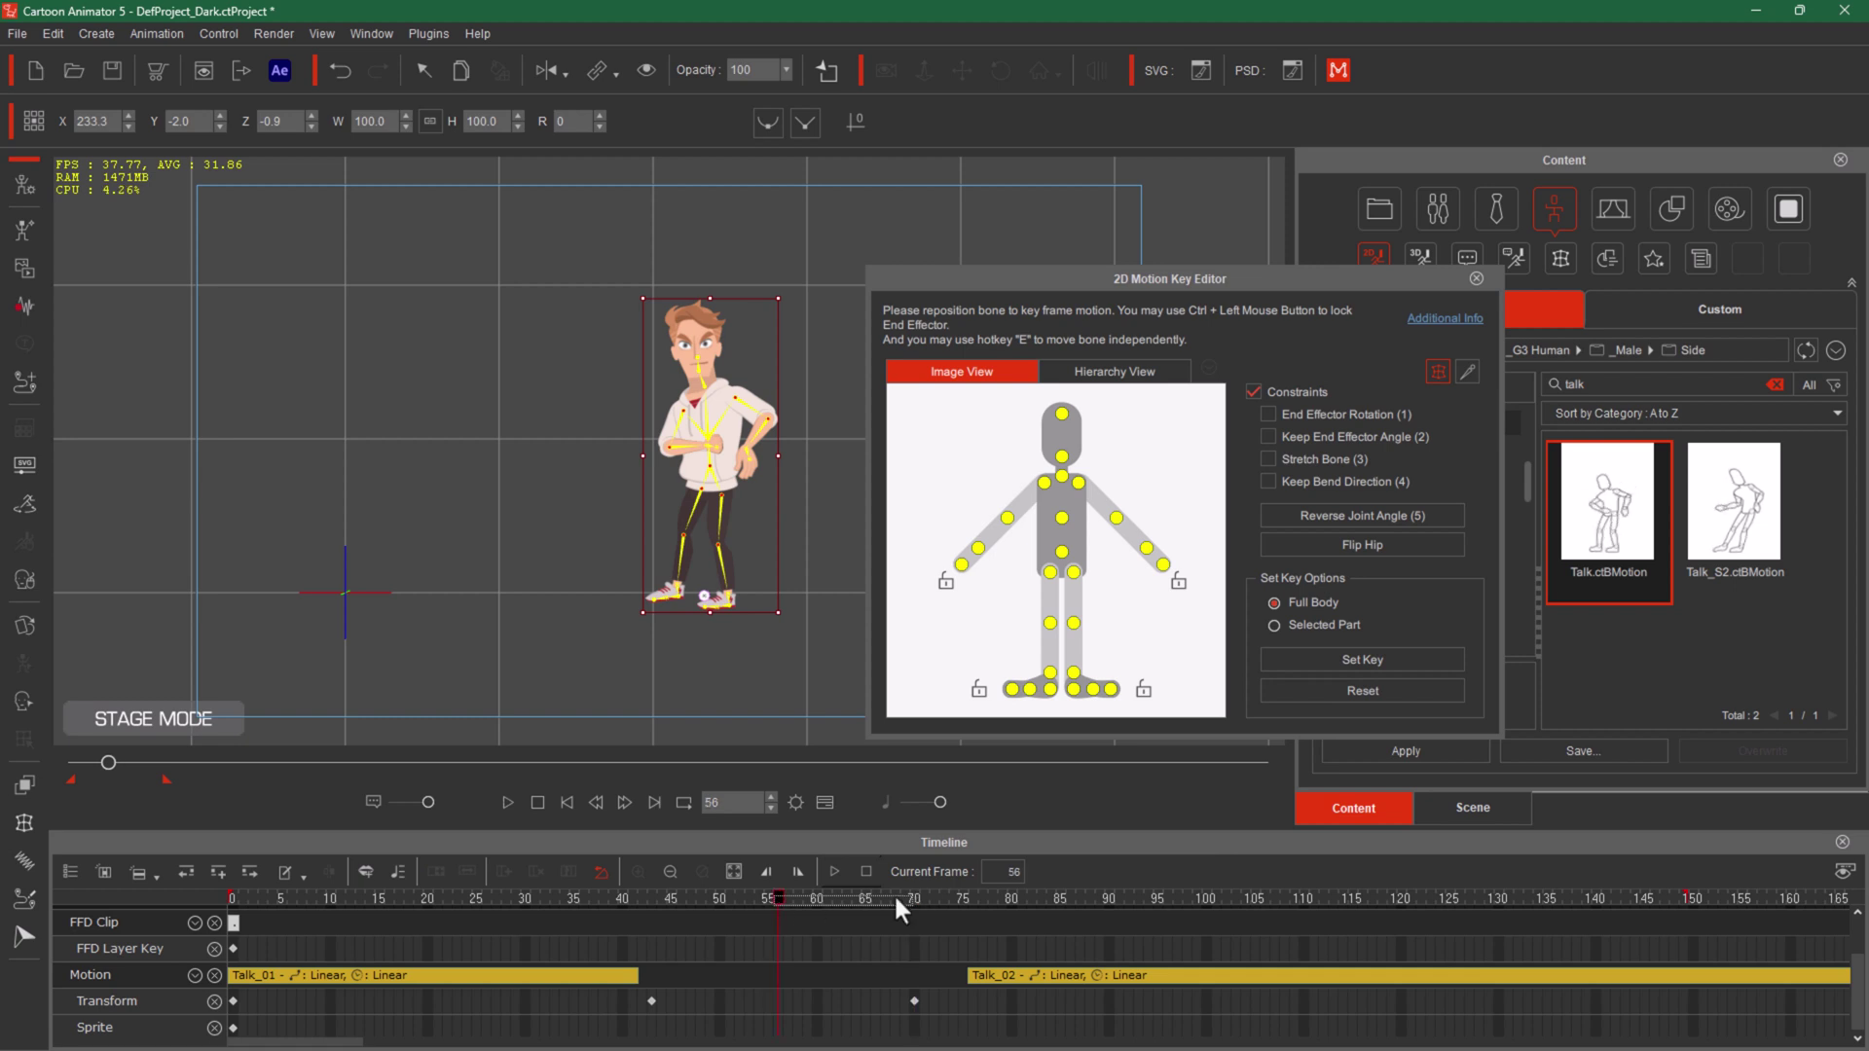
{"action": "left_click", "coordinate": [780, 896]}
{"action": "left_click", "coordinate": [681, 909]}
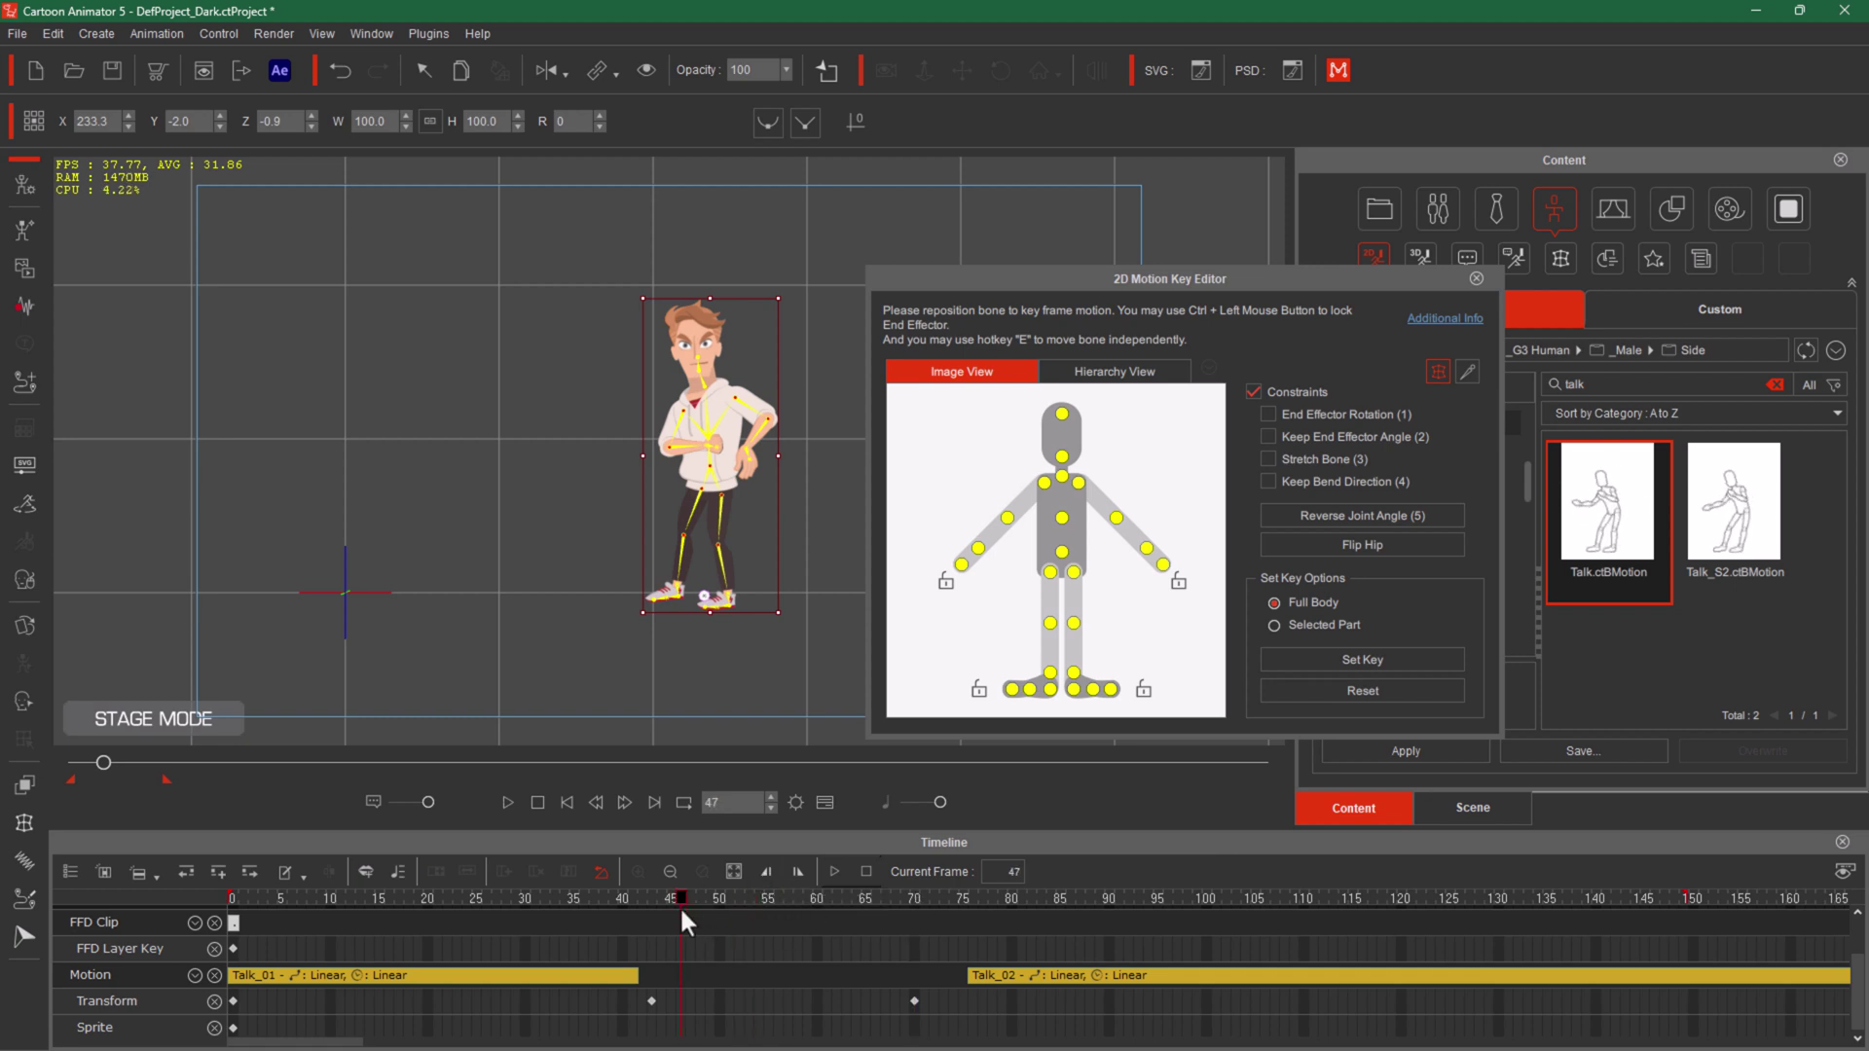
{"action": "left_click", "coordinate": [1061, 556]}
{"action": "left_click", "coordinate": [1061, 569]}
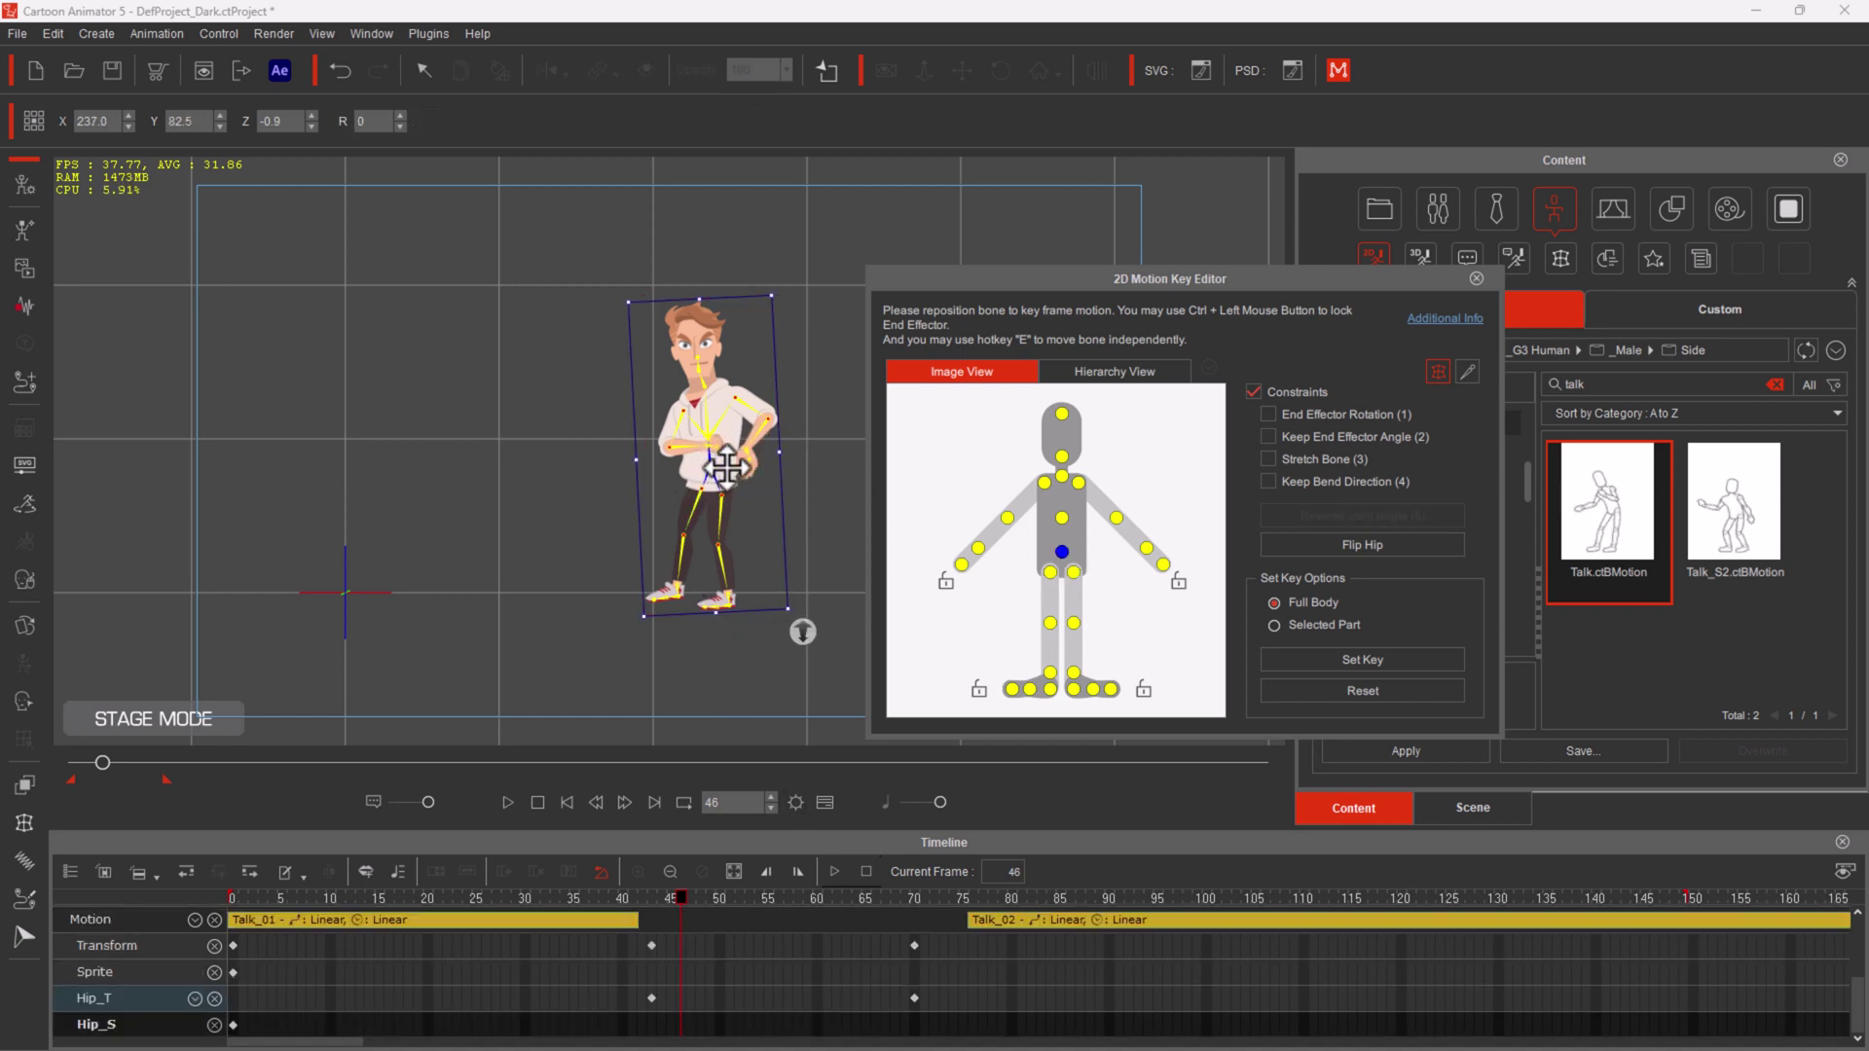
{"action": "mouse_move", "coordinate": [715, 463]}
{"action": "left_mouse_down"}
{"action": "mouse_move", "coordinate": [720, 493]}
{"action": "mouse_move", "coordinate": [722, 463]}
{"action": "left_mouse_up"}
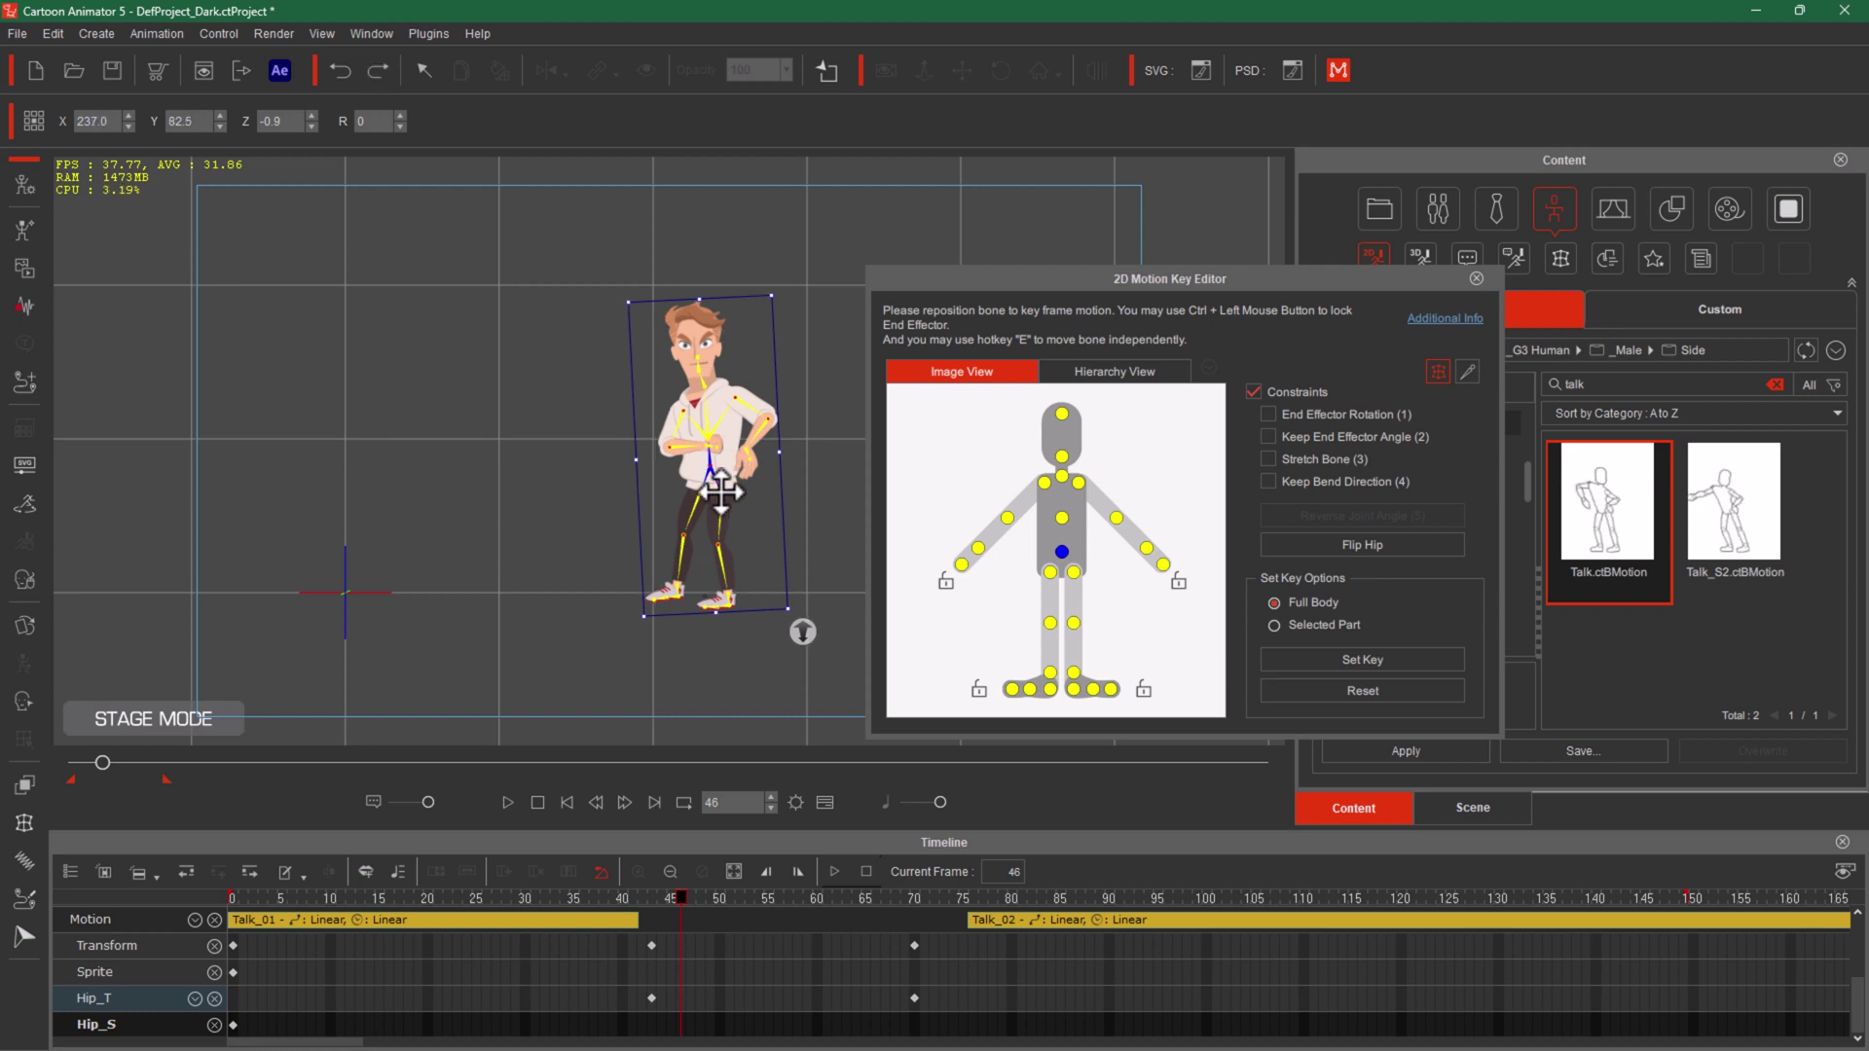
{"action": "left_click", "coordinate": [1143, 689]}
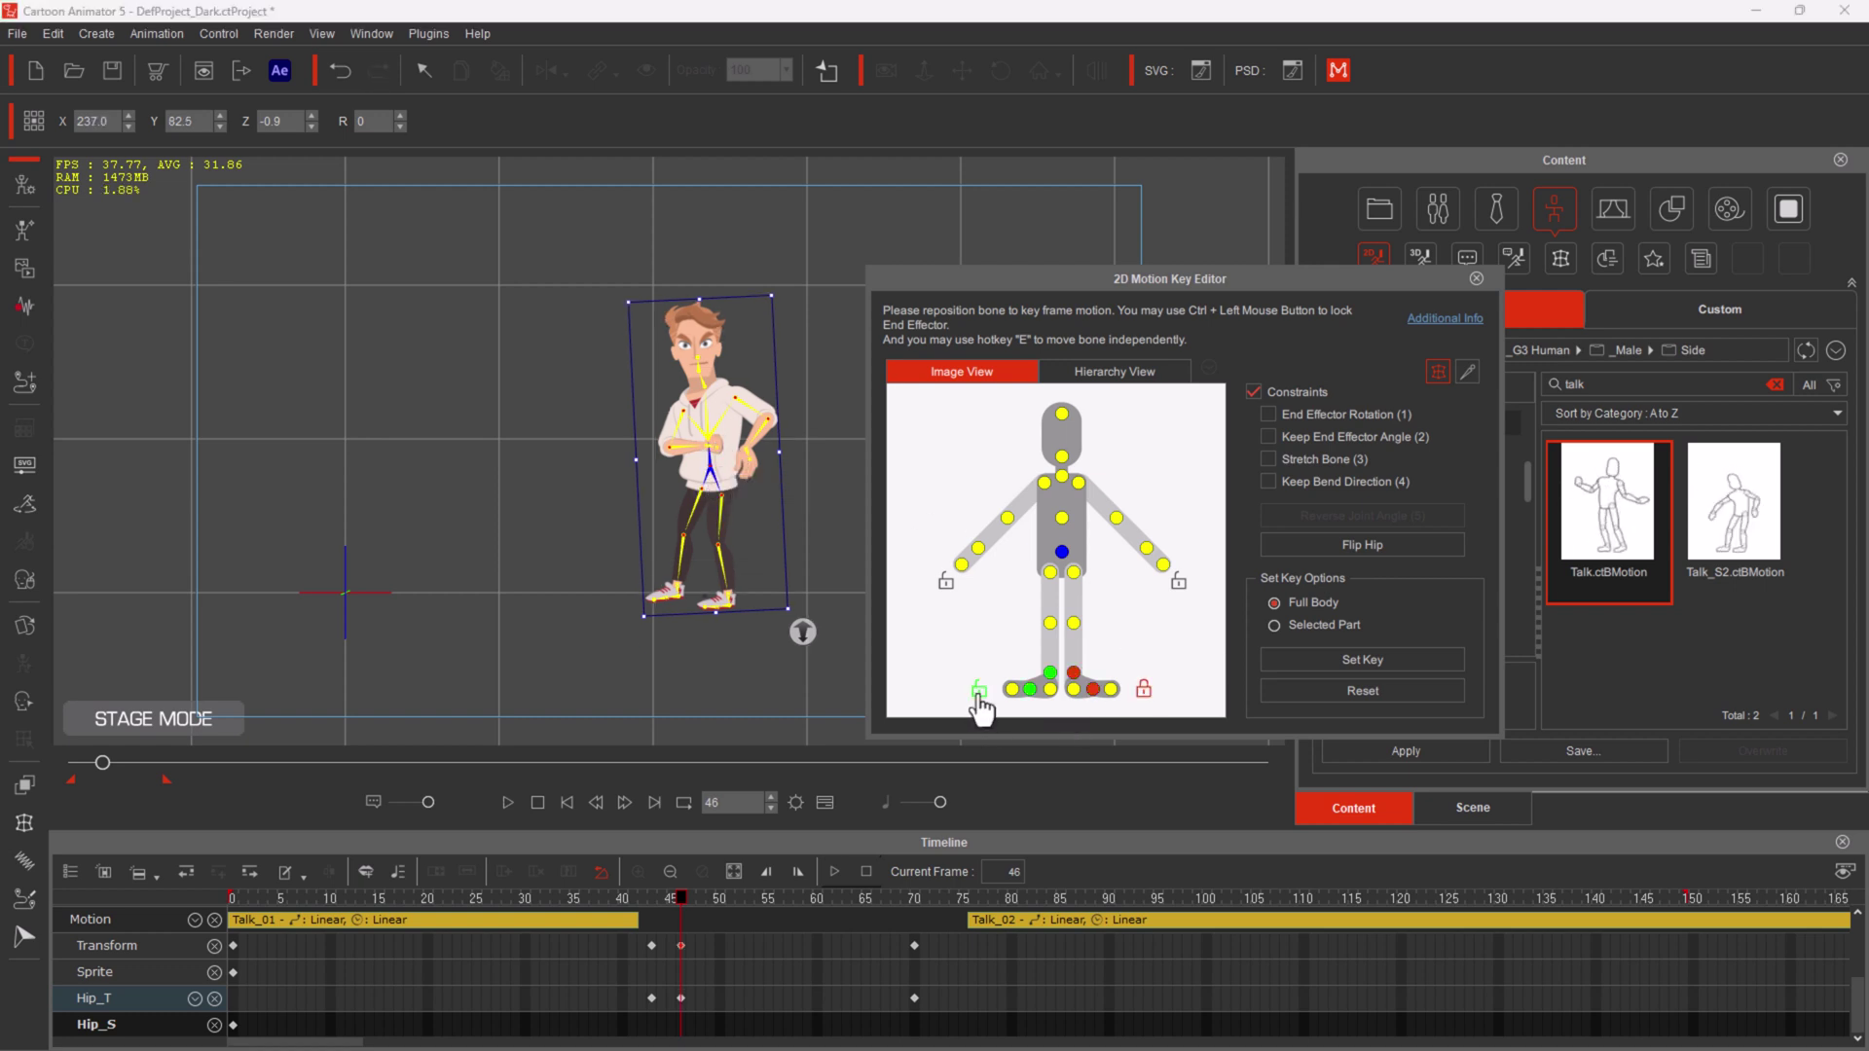
{"action": "left_click", "coordinate": [978, 690]}
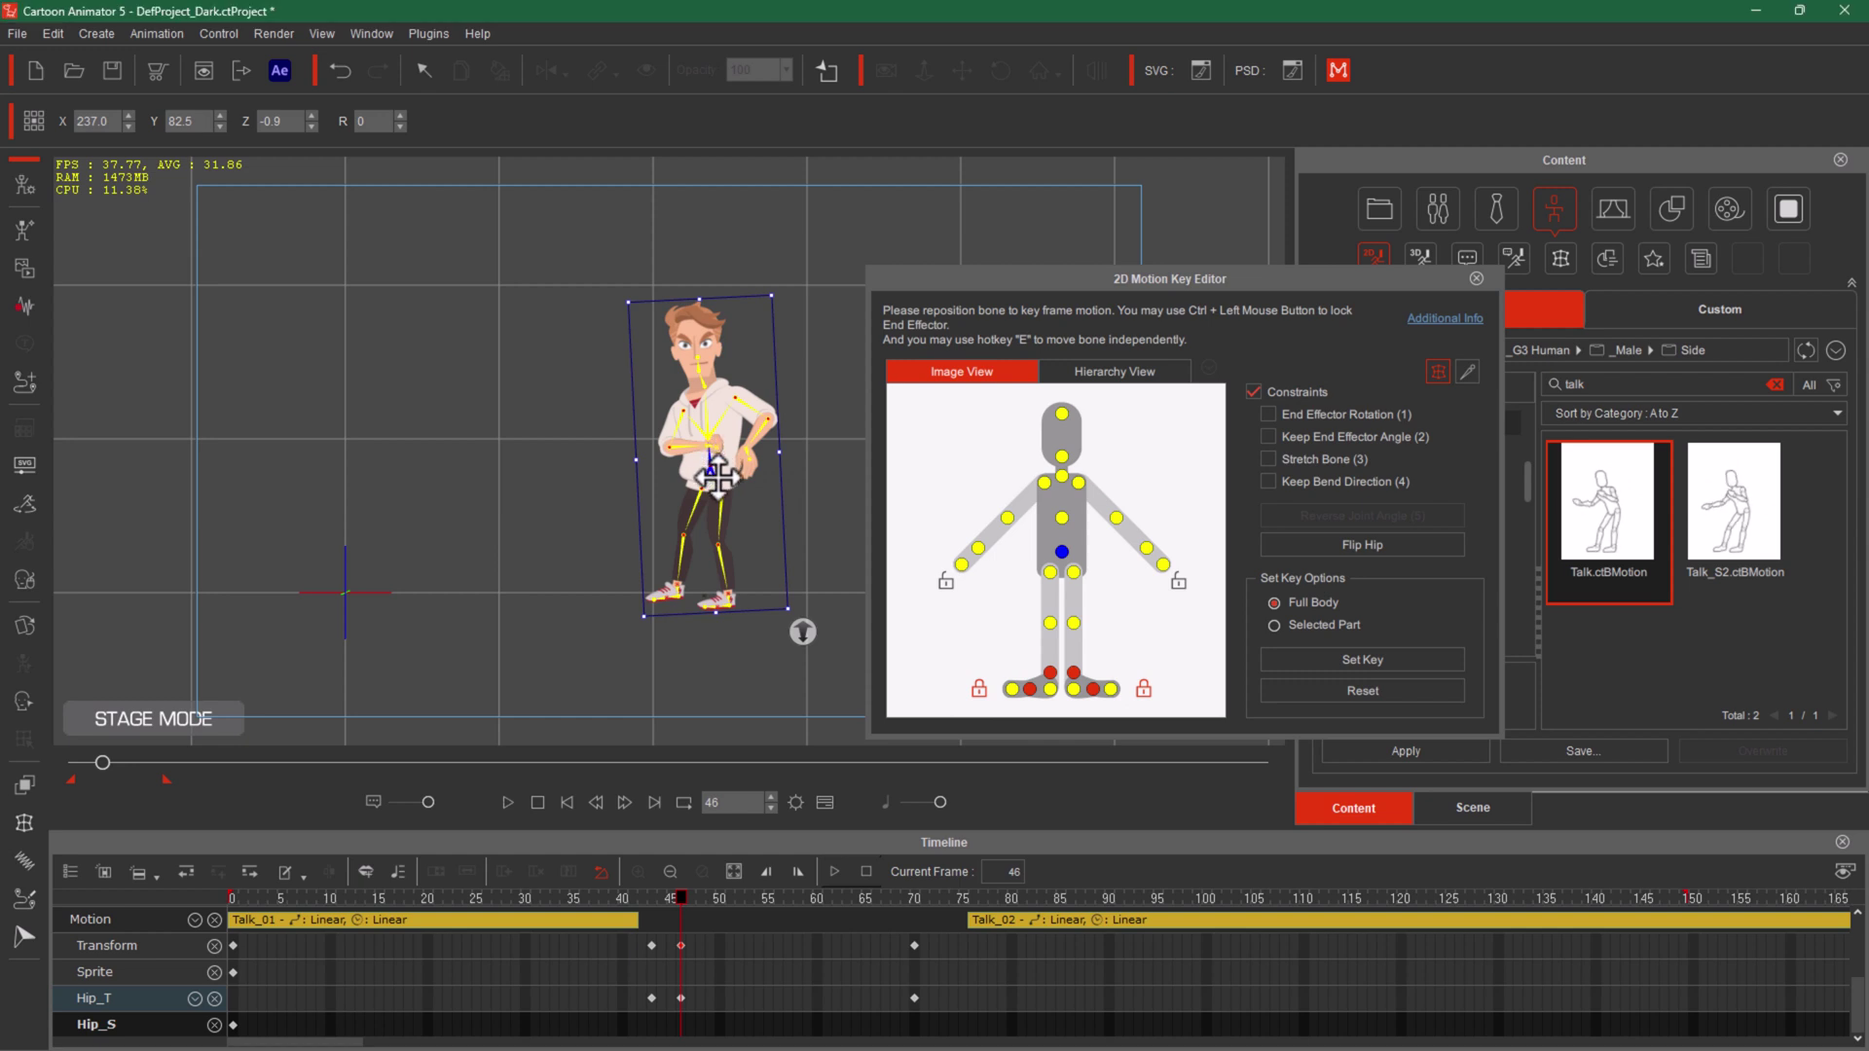
{"action": "left_click_drag", "start_coordinate": [717, 466], "coordinate": [722, 502]}
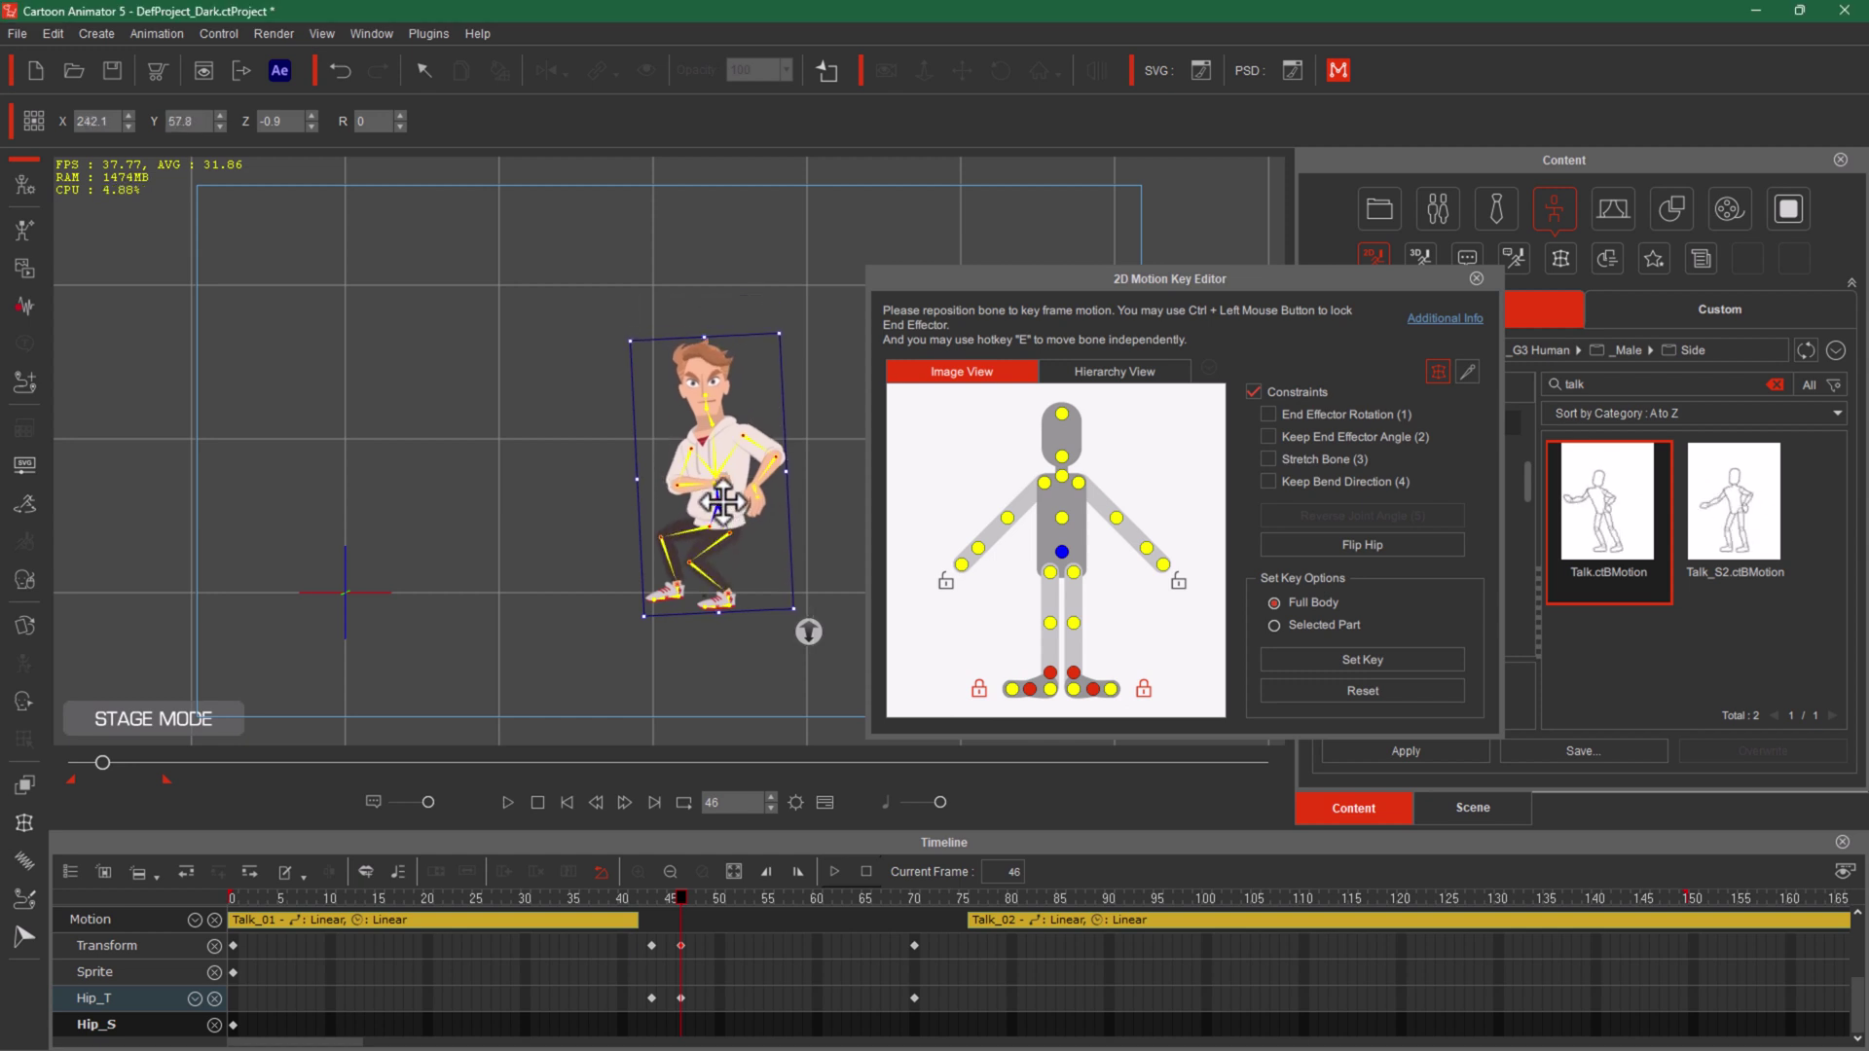
Step: At frame 57, shift the hip bone to about X 283, Y 55 and scrub through the gap to review the motion
{"action": "left_click_drag", "start_coordinate": [680, 896], "coordinate": [782, 920]}
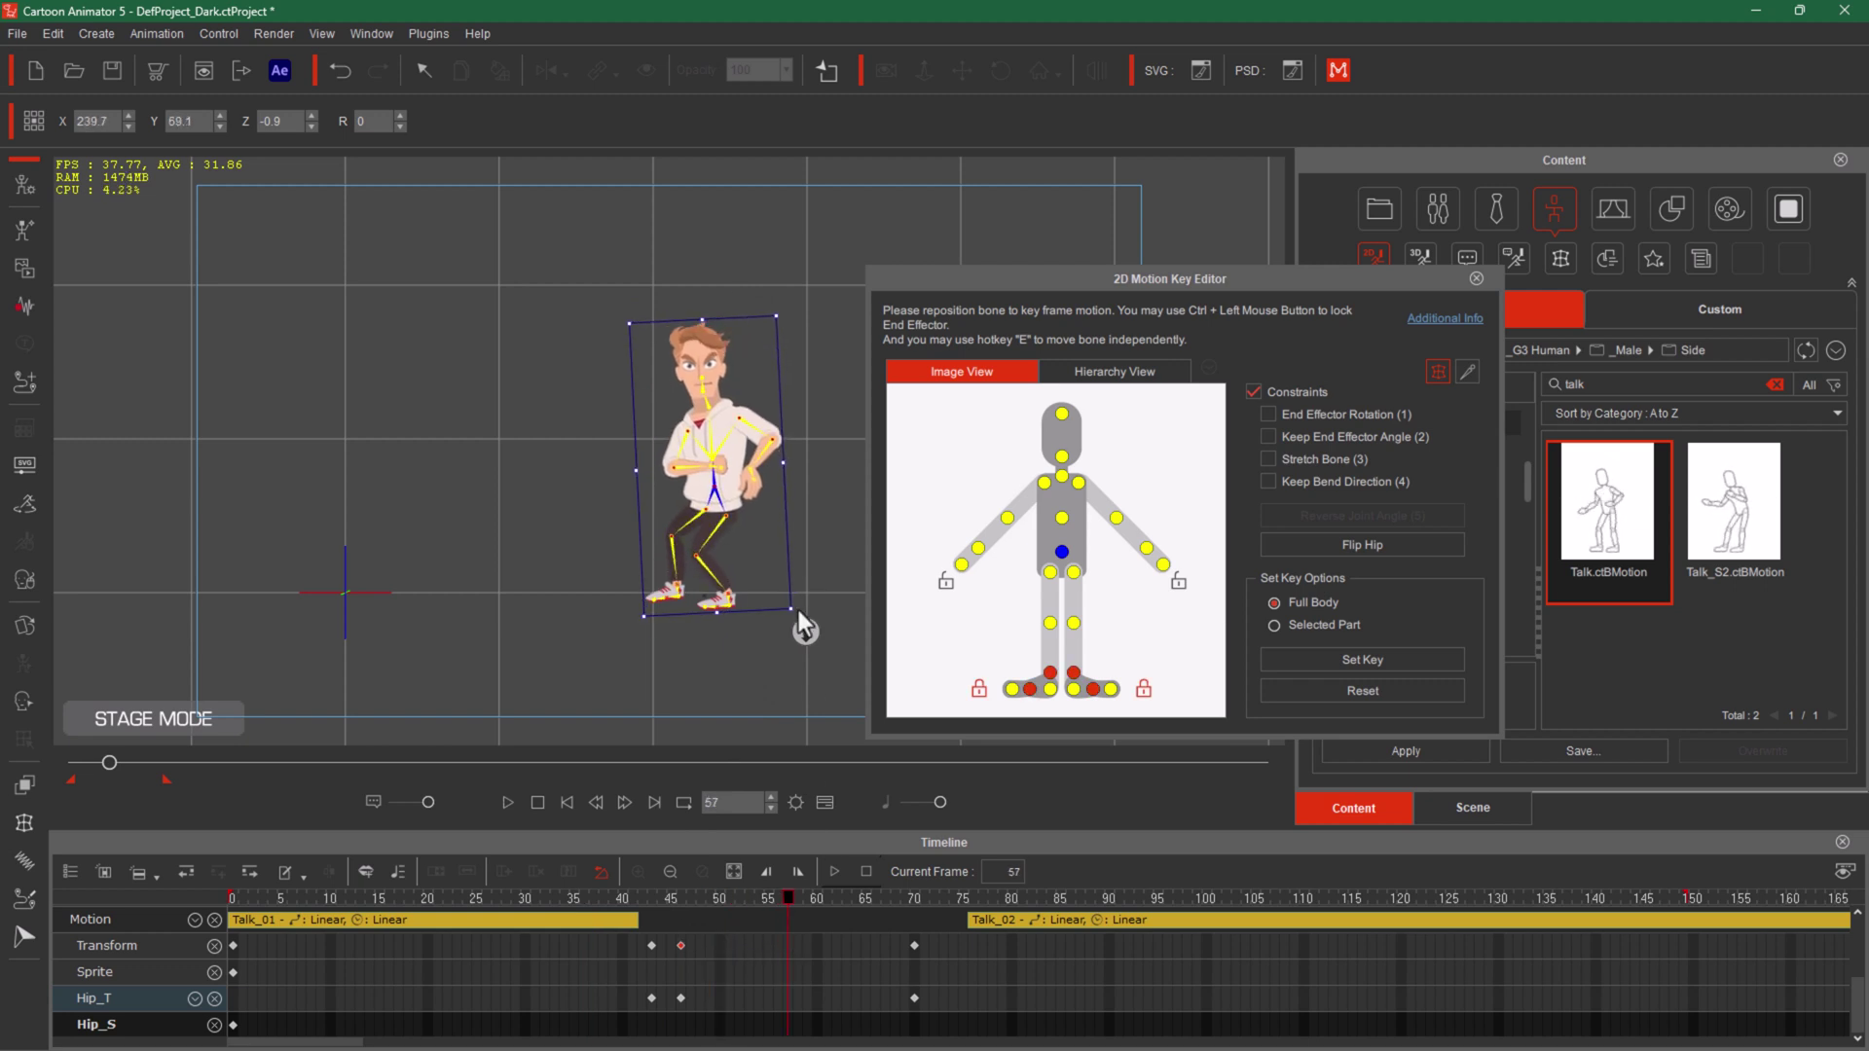
{"action": "left_click_drag", "start_coordinate": [720, 491], "coordinate": [785, 512]}
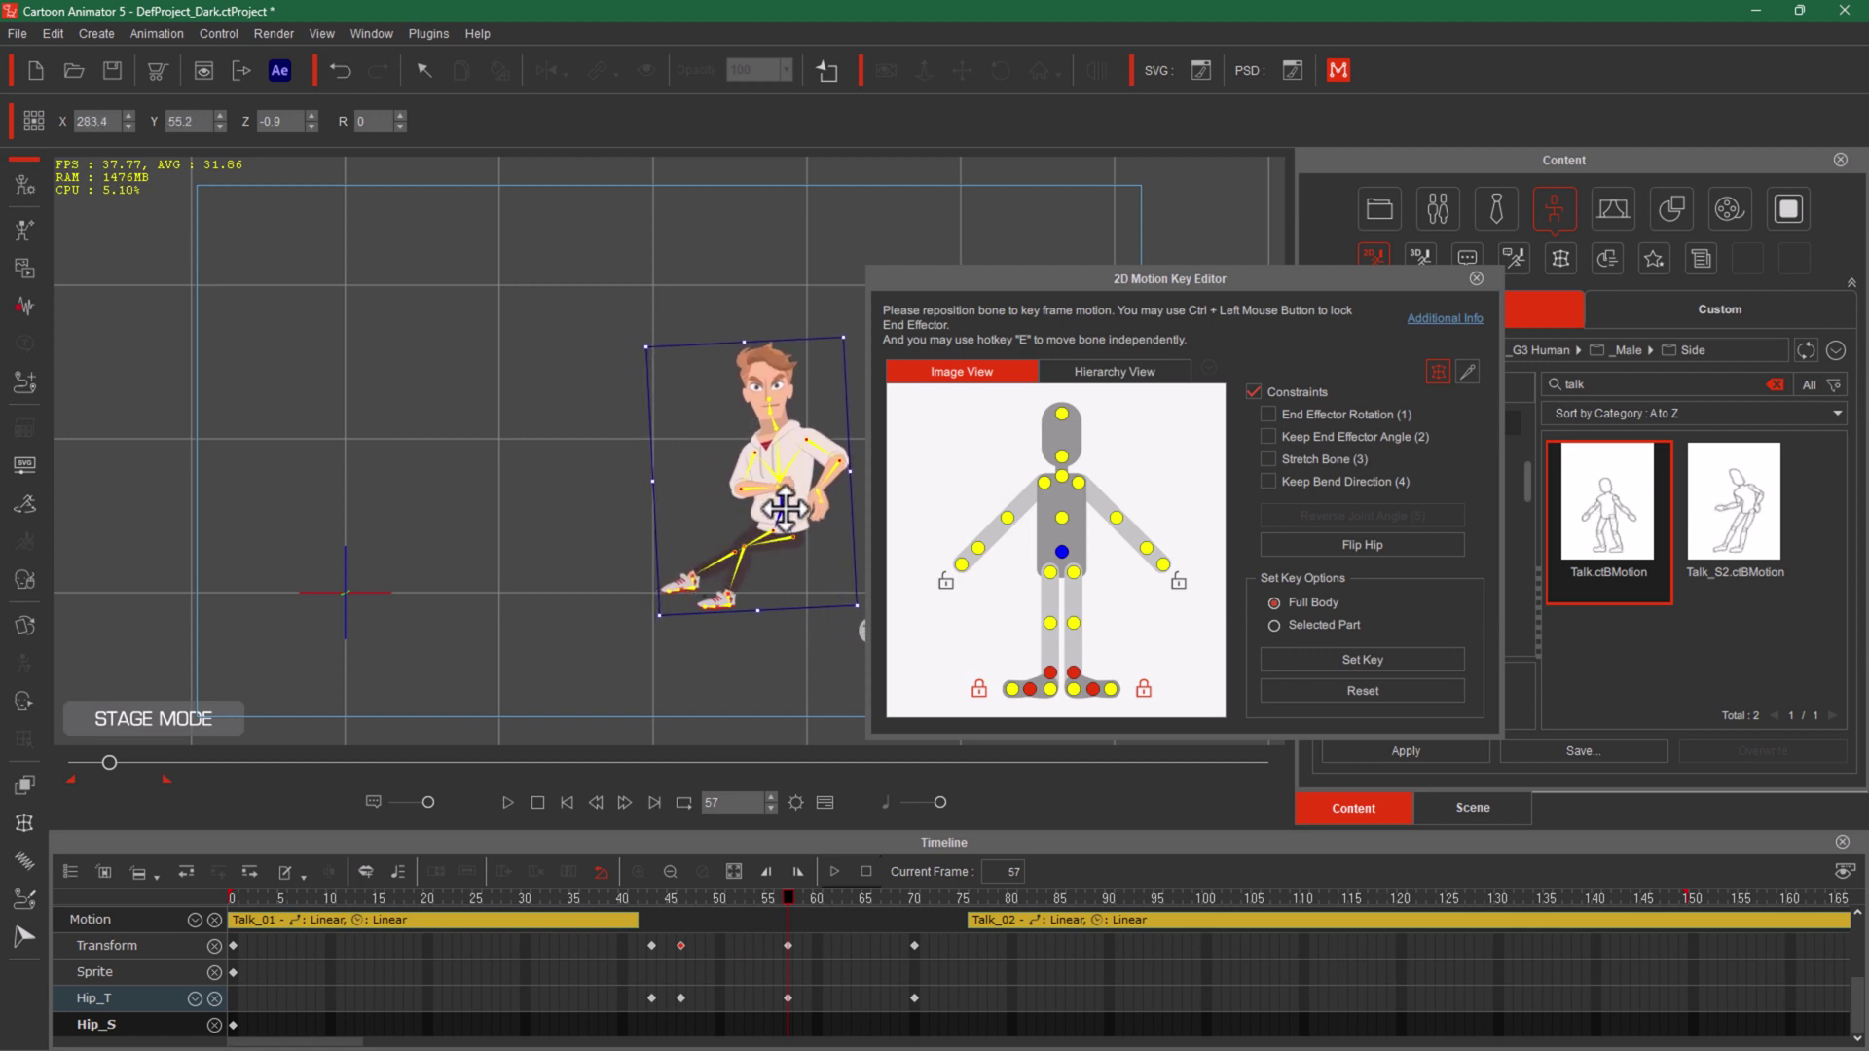
{"action": "left_click_drag", "start_coordinate": [584, 896], "coordinate": [858, 893]}
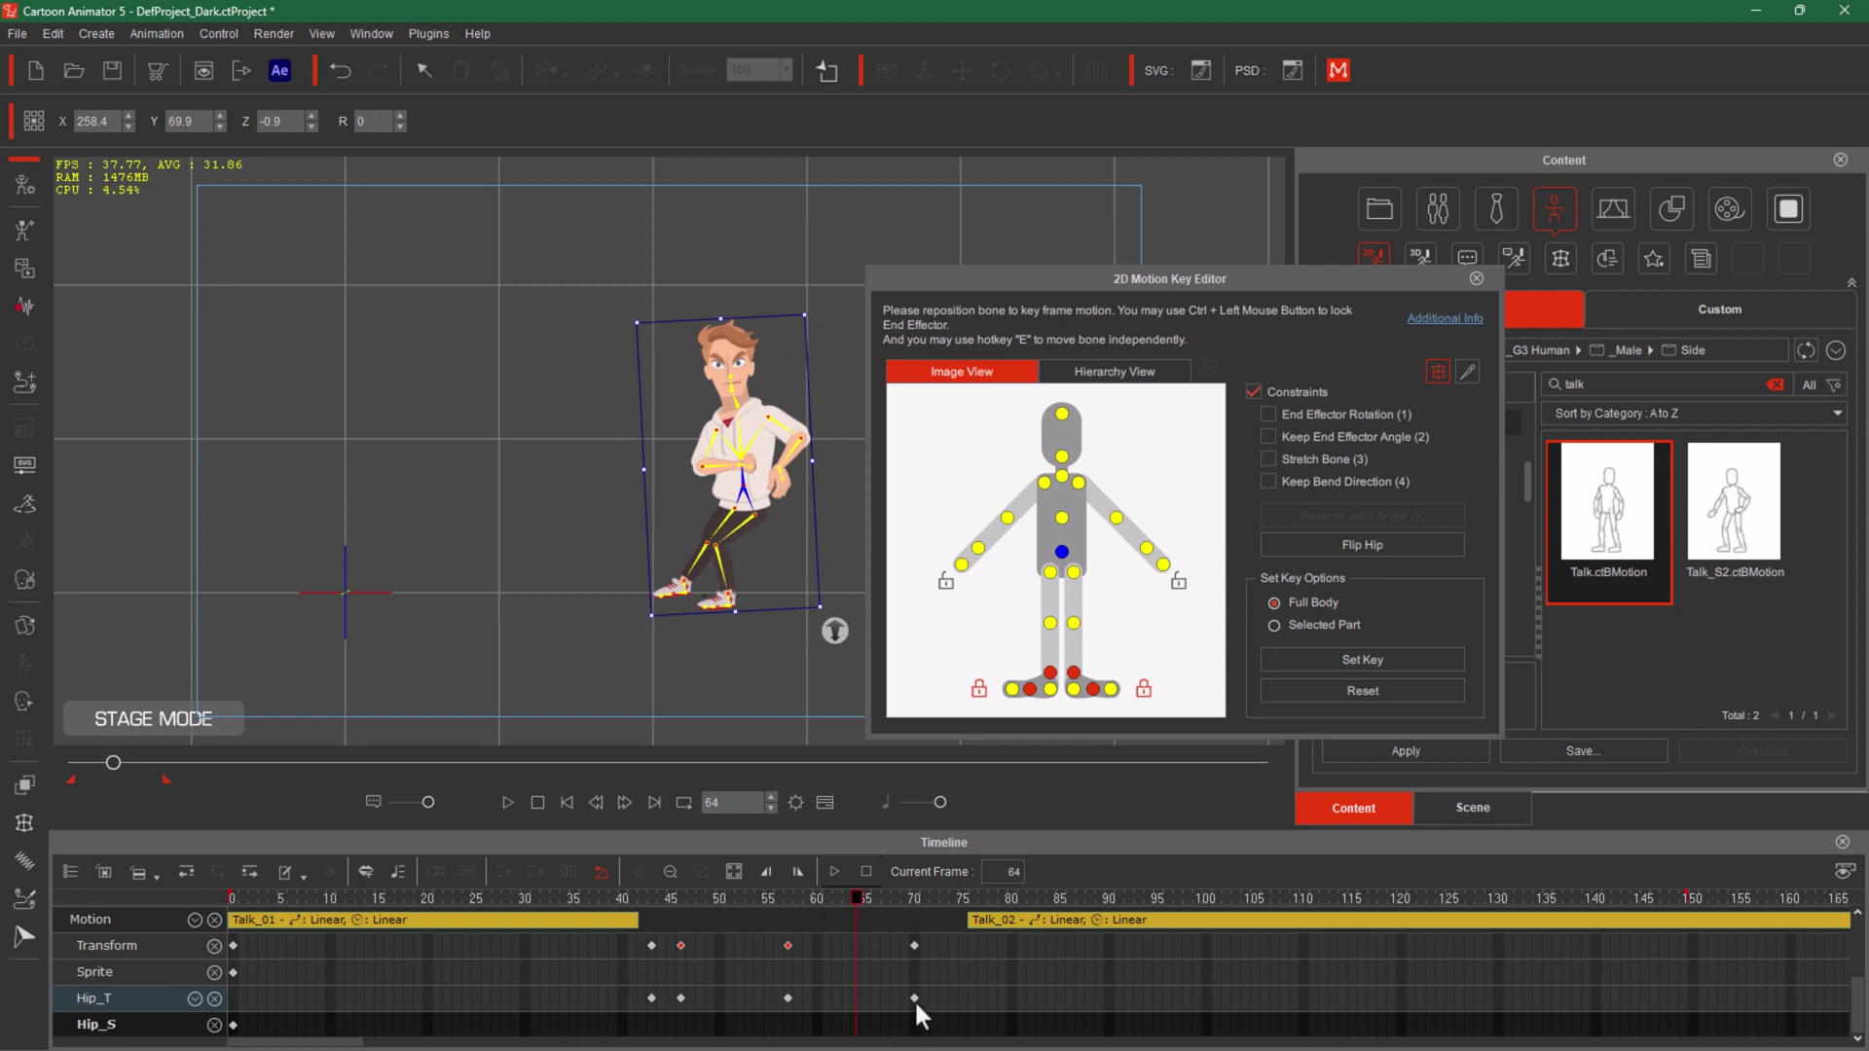
Step: Move the Talk_02 clip earlier so it starts at about frame 71, directly after the key at frame 70
{"action": "left_click_drag", "start_coordinate": [868, 896], "coordinate": [646, 978]}
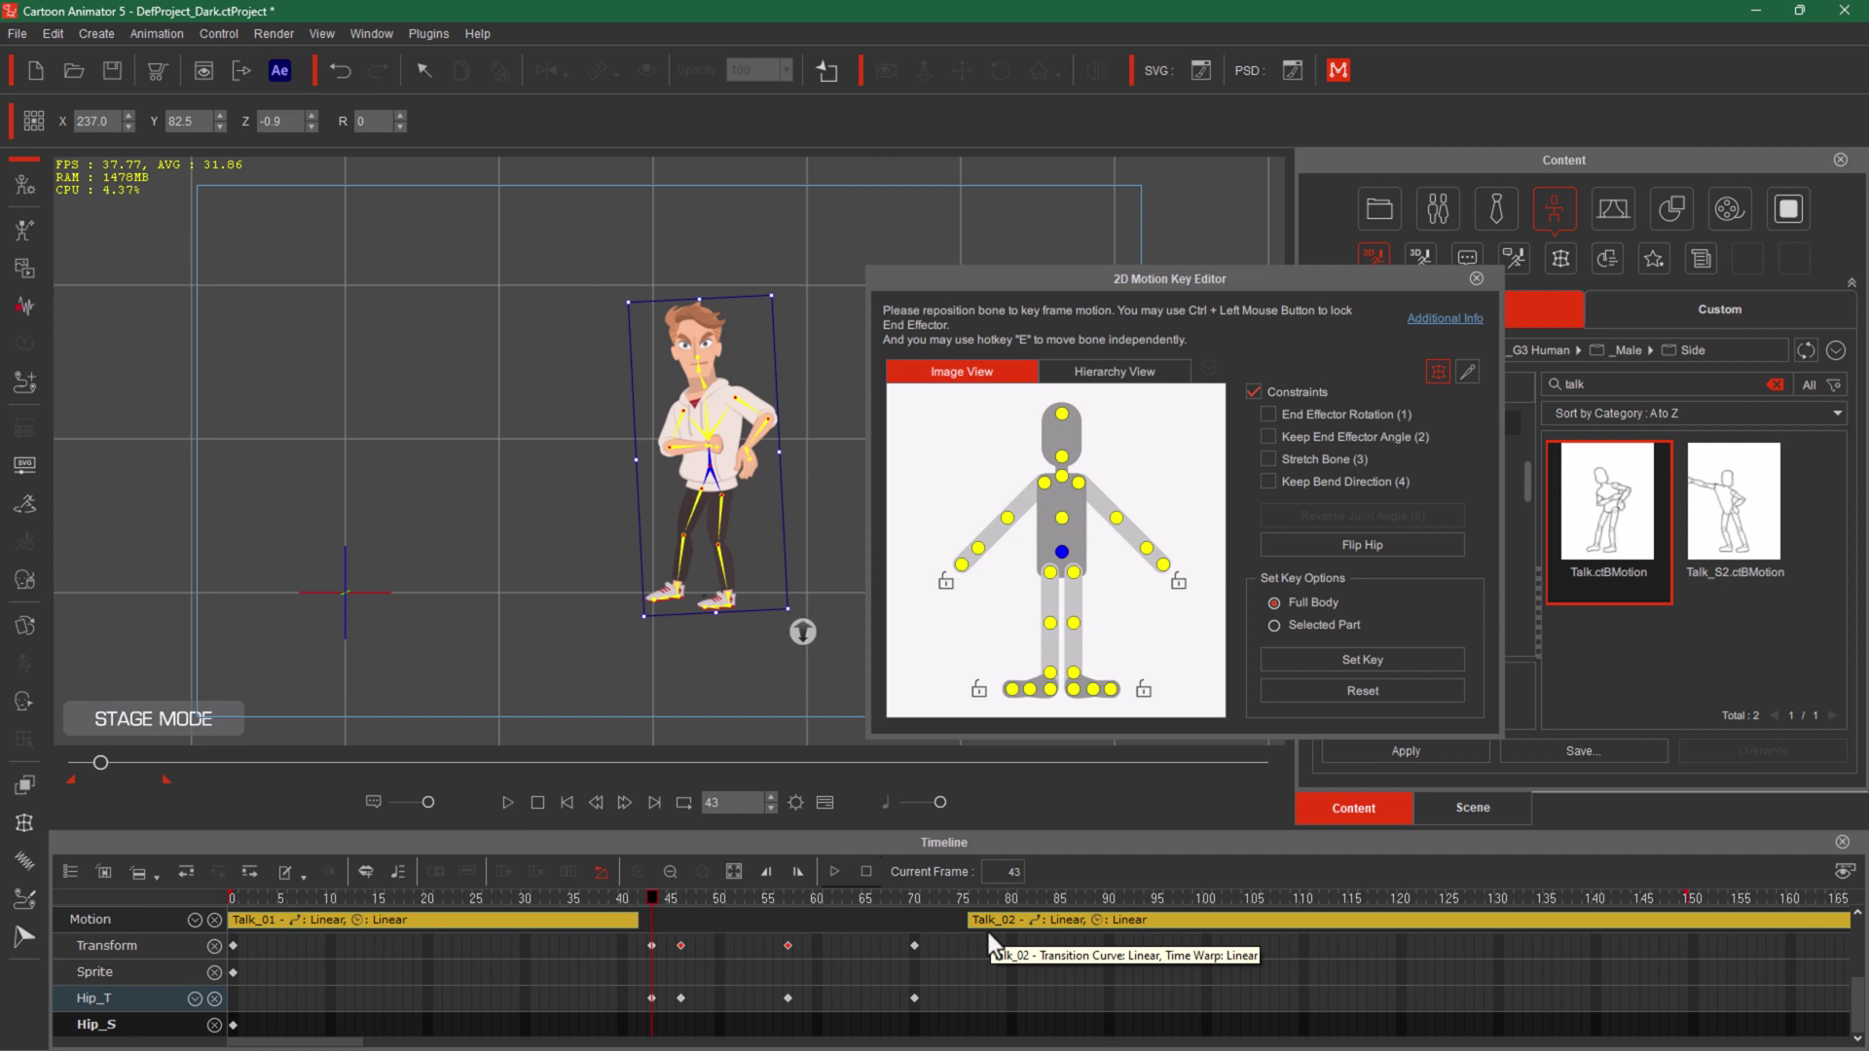
{"action": "mouse_move", "coordinate": [999, 919]}
{"action": "left_mouse_down"}
{"action": "mouse_move", "coordinate": [1051, 918]}
{"action": "mouse_move", "coordinate": [1007, 923]}
{"action": "left_mouse_up"}
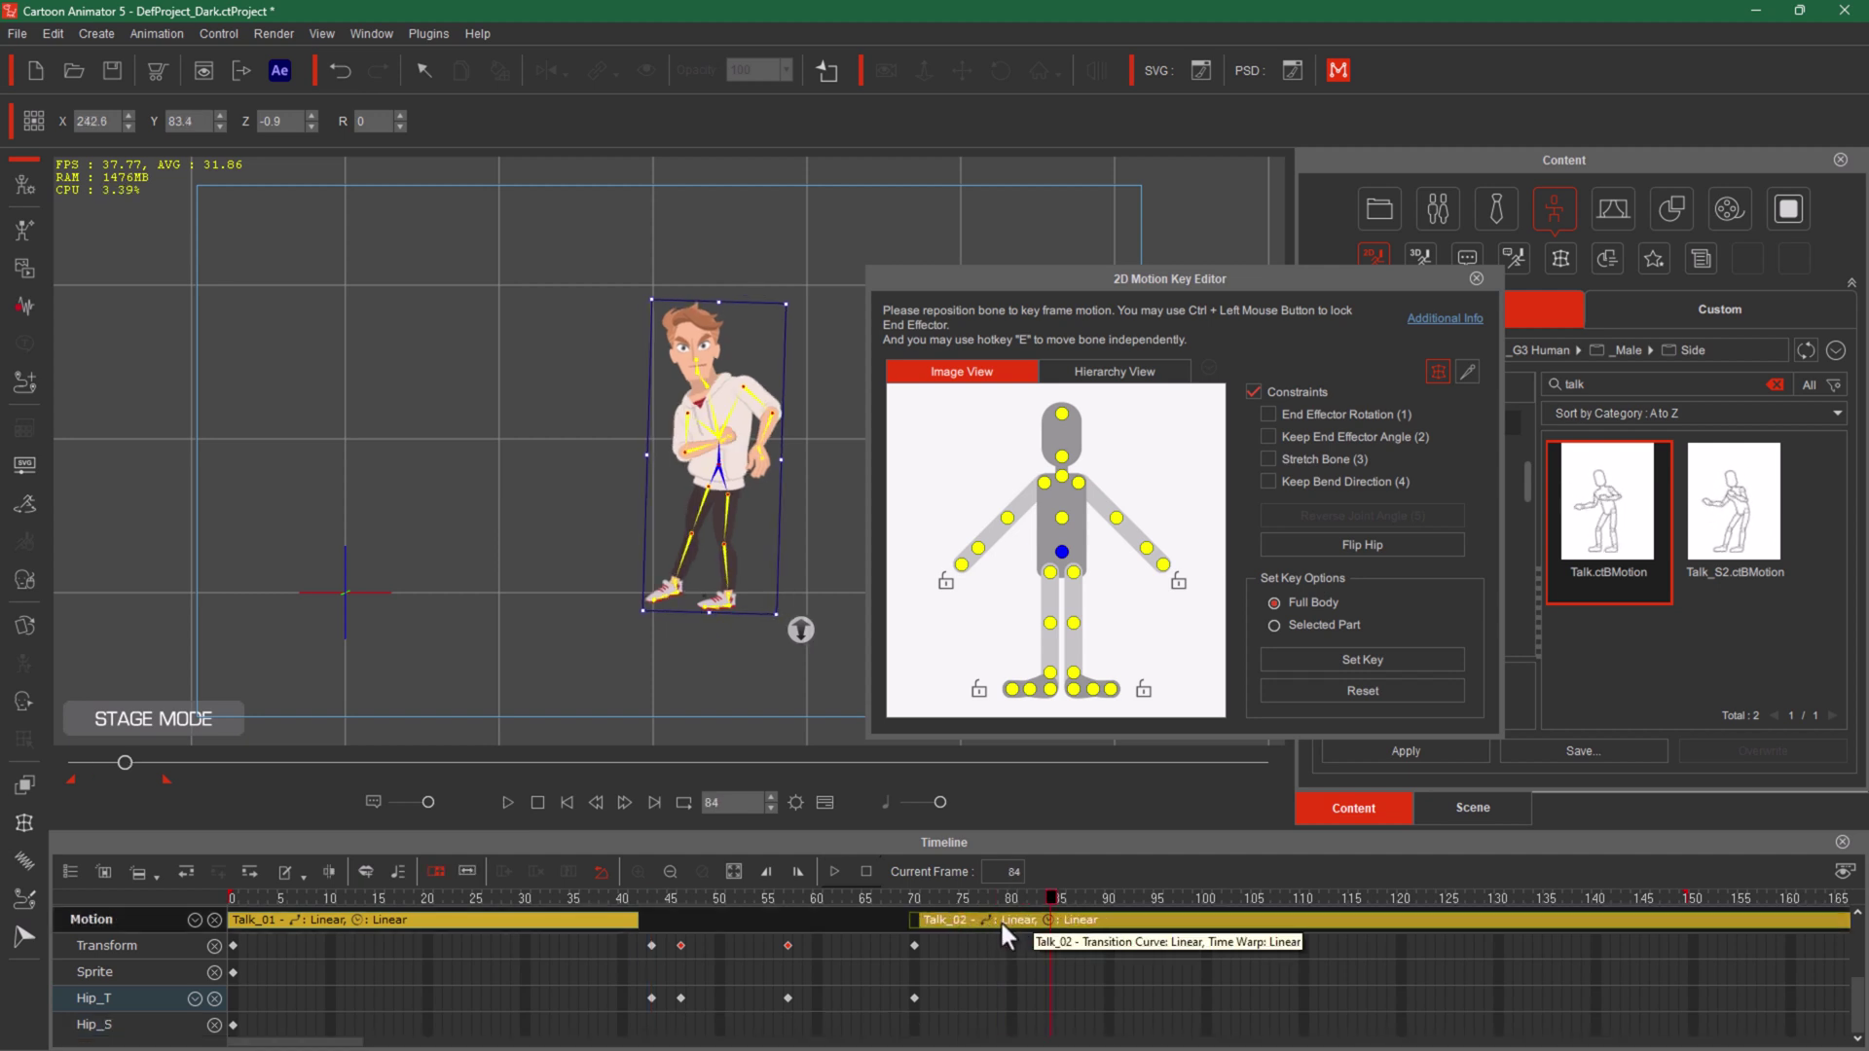
{"action": "left_click", "coordinate": [1000, 920]}
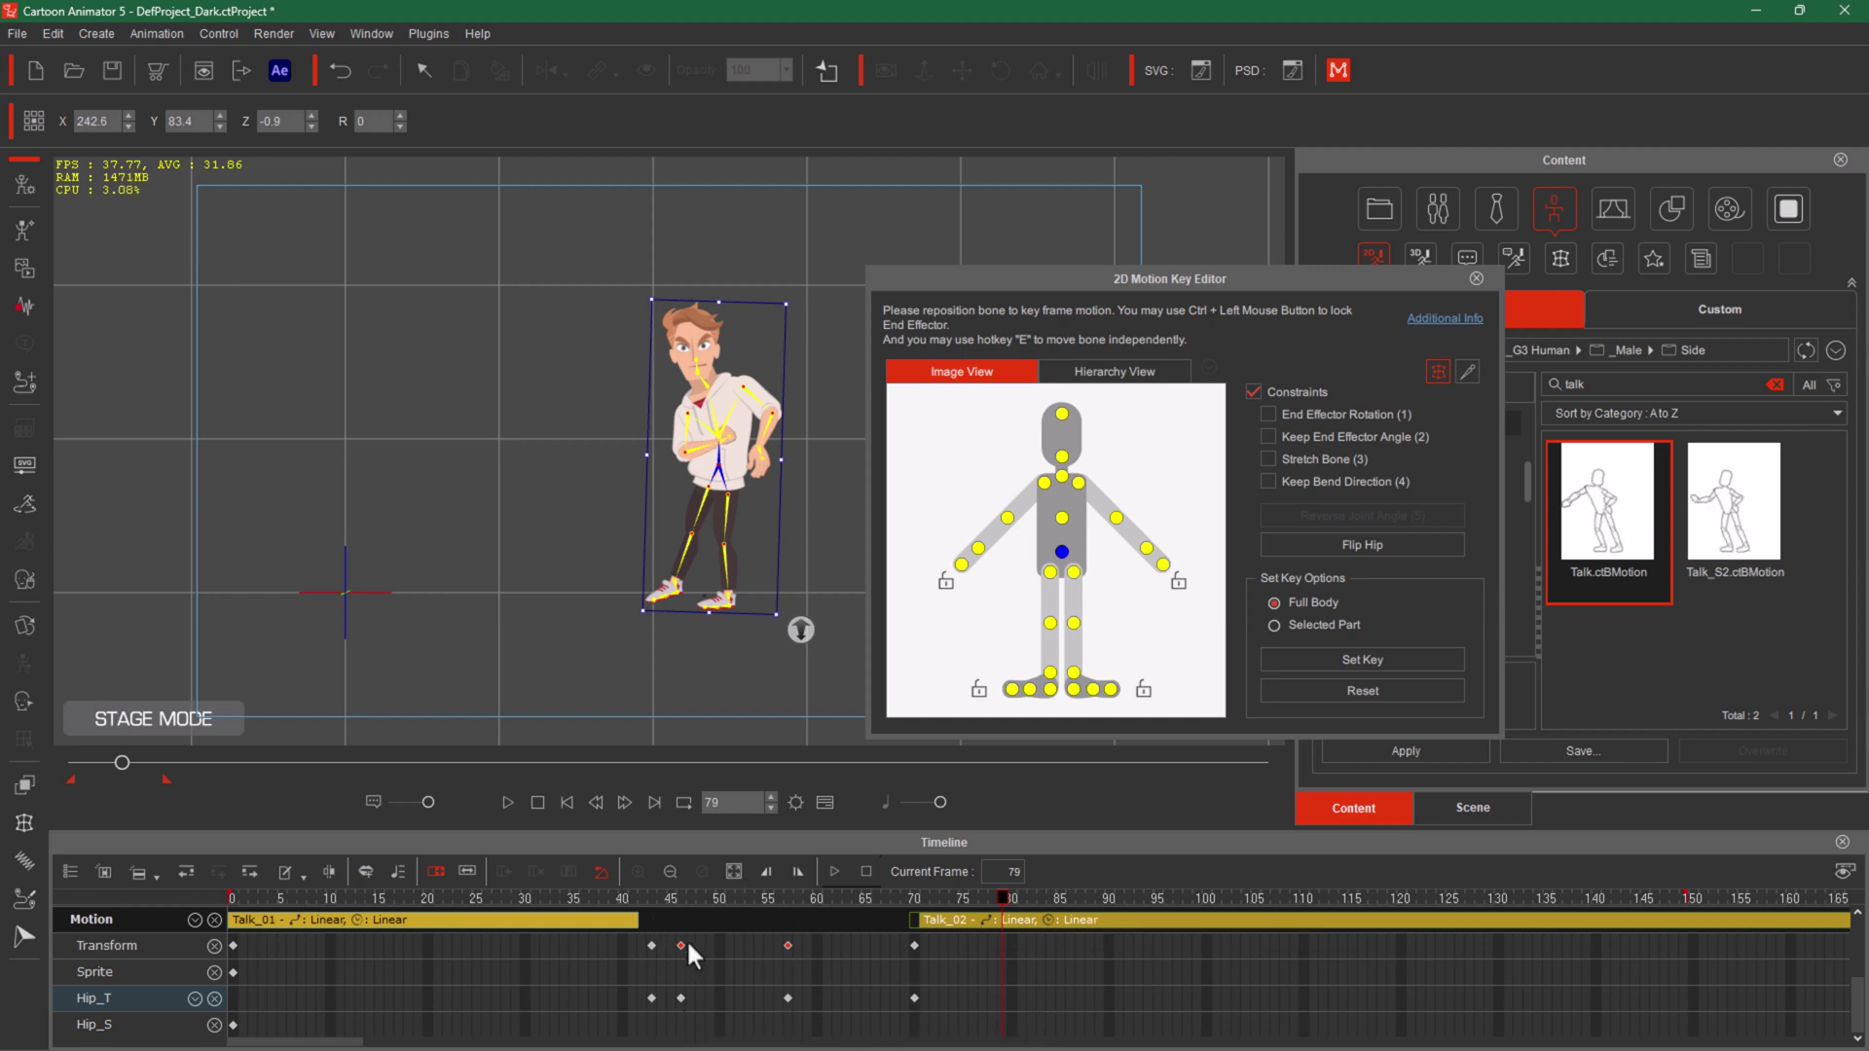
Step: Show the character's Collect Clip track and mark the range from frame 0 to 166 on it
{"action": "scroll", "coordinate": [330, 923], "scroll_direction": "up", "scroll_amount": 3}
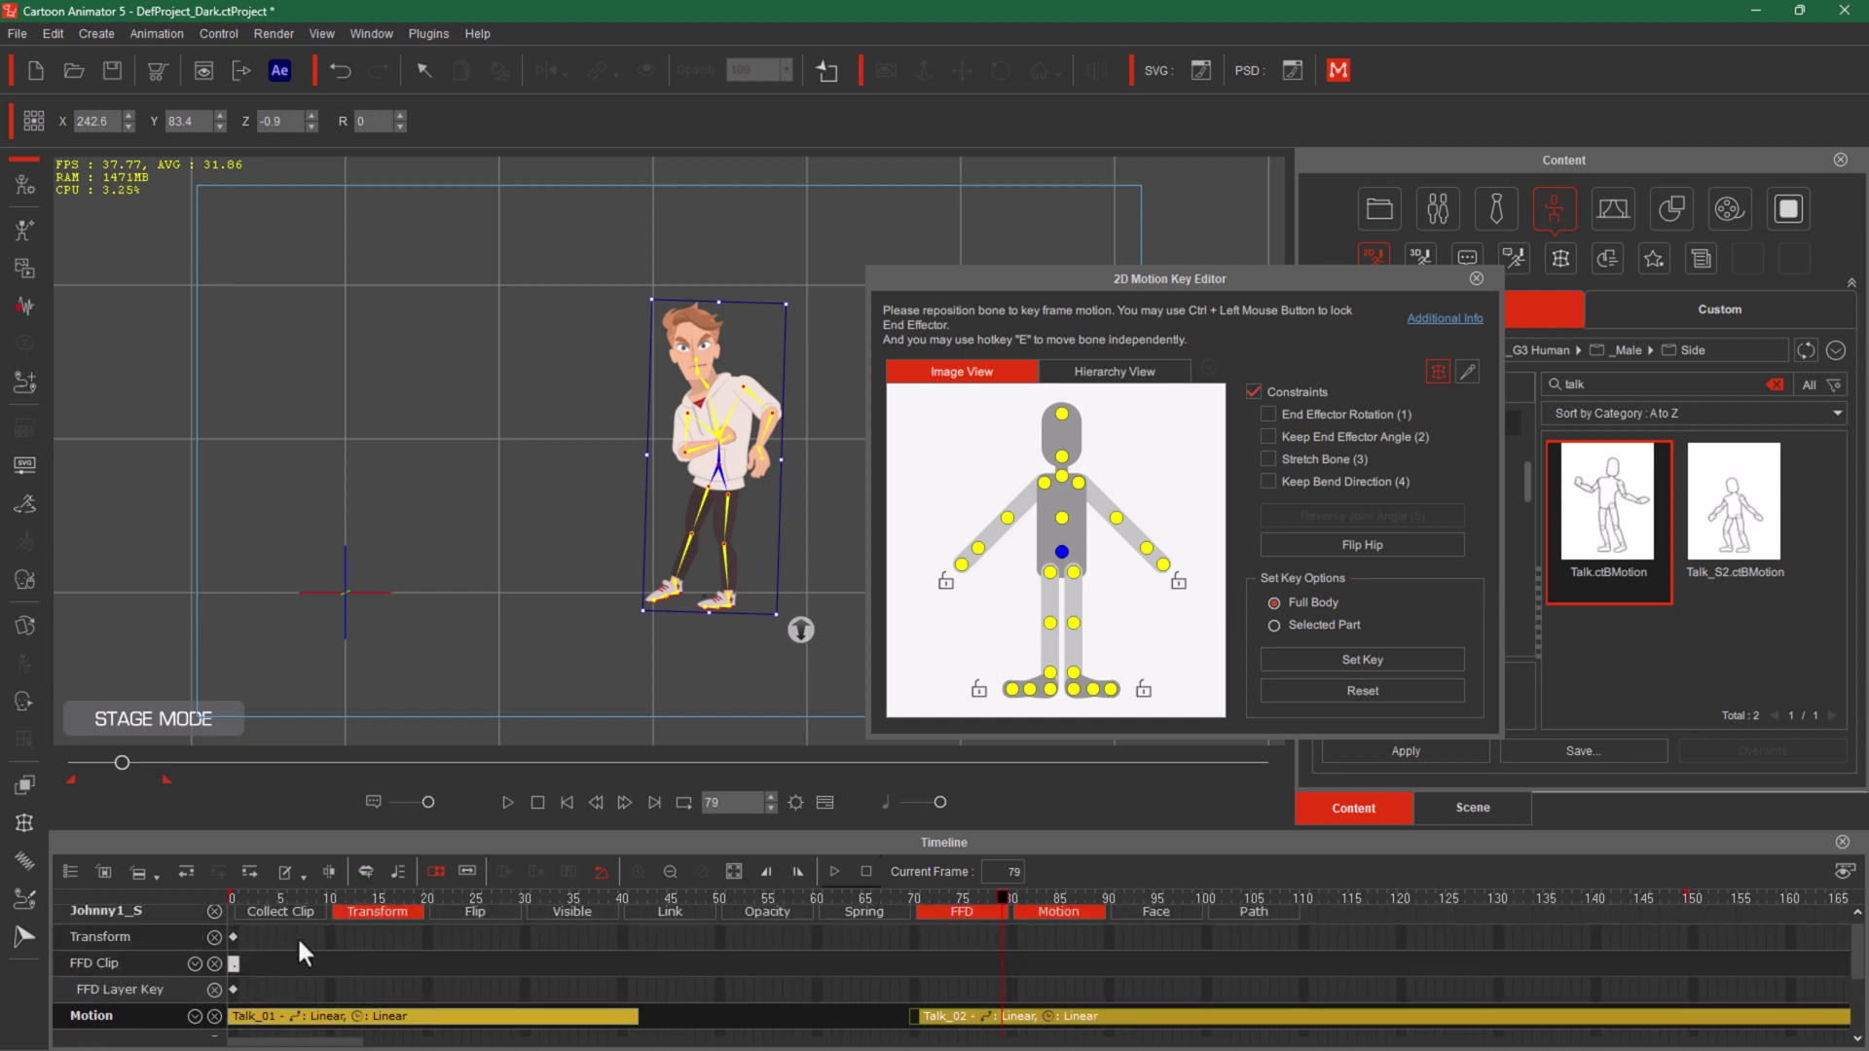
{"action": "left_click", "coordinate": [288, 901]}
{"action": "left_click", "coordinate": [268, 909]}
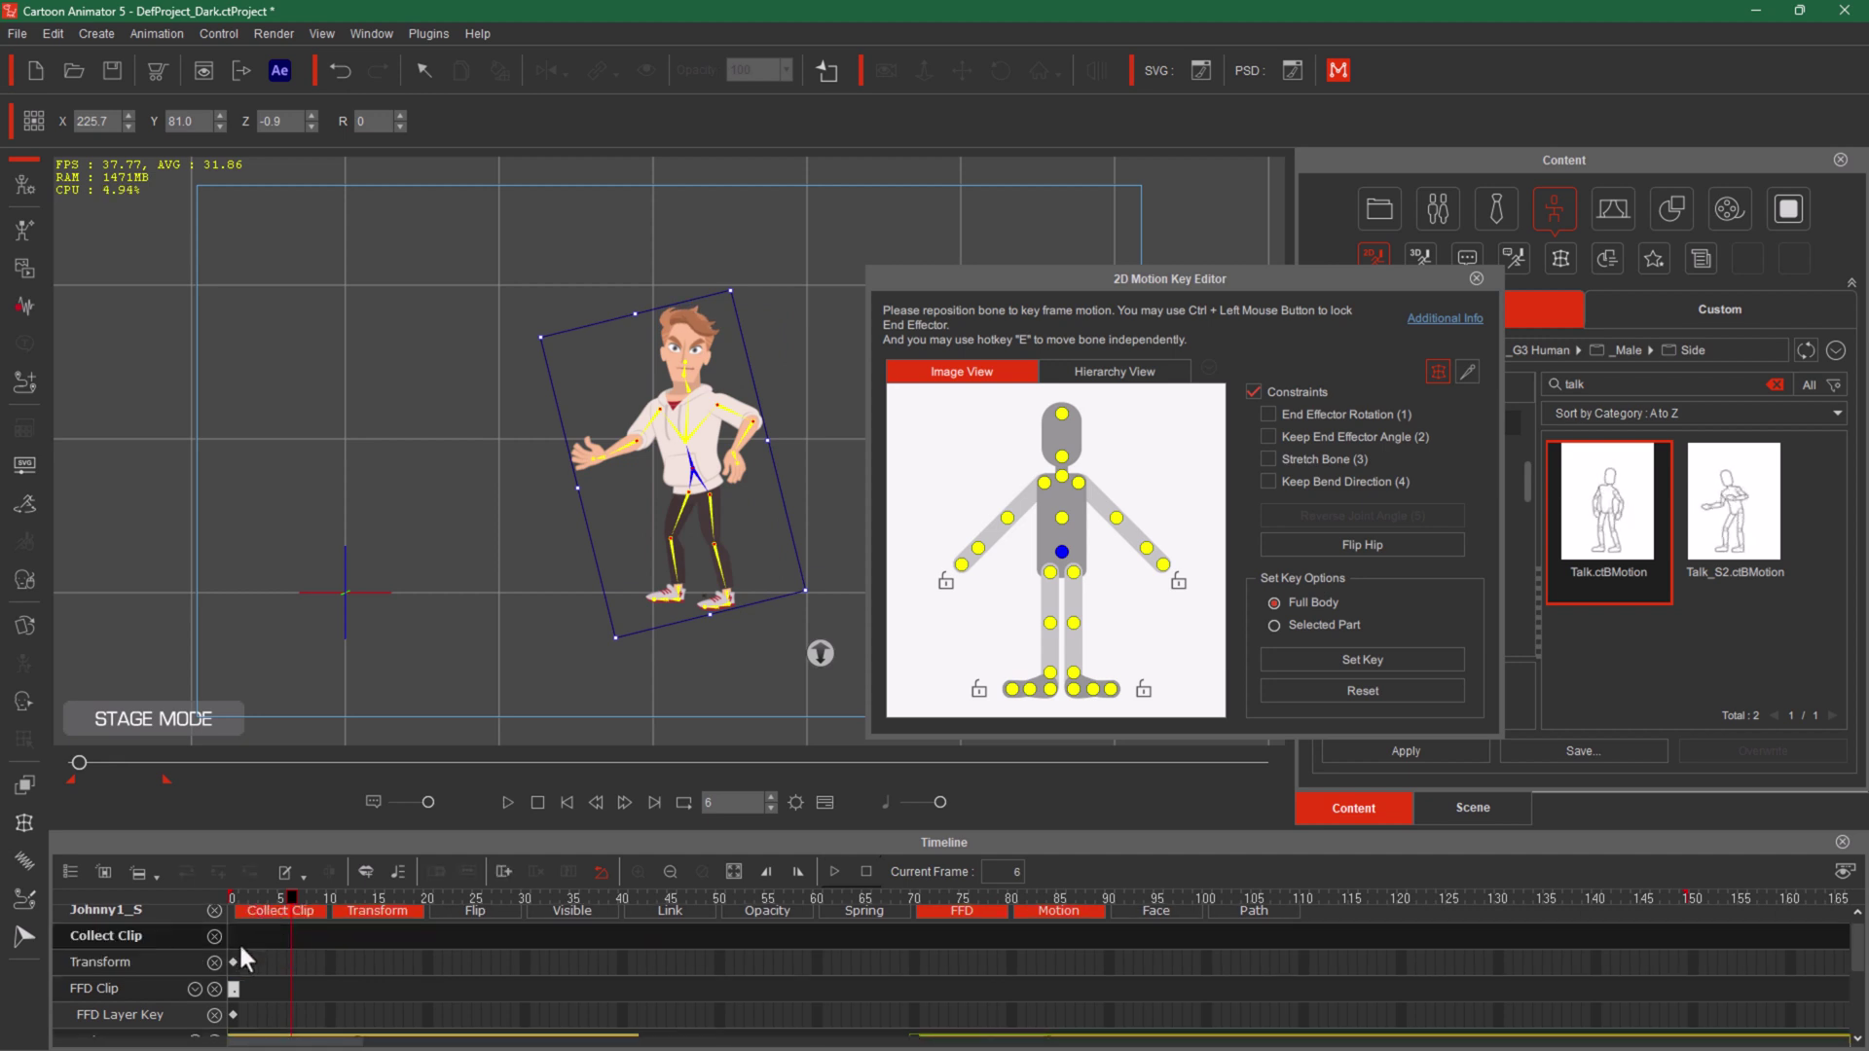
{"action": "left_click_drag", "start_coordinate": [236, 934], "coordinate": [1852, 1040]}
{"action": "scroll", "coordinate": [1328, 879], "scroll_direction": "down", "scroll_amount": 5}
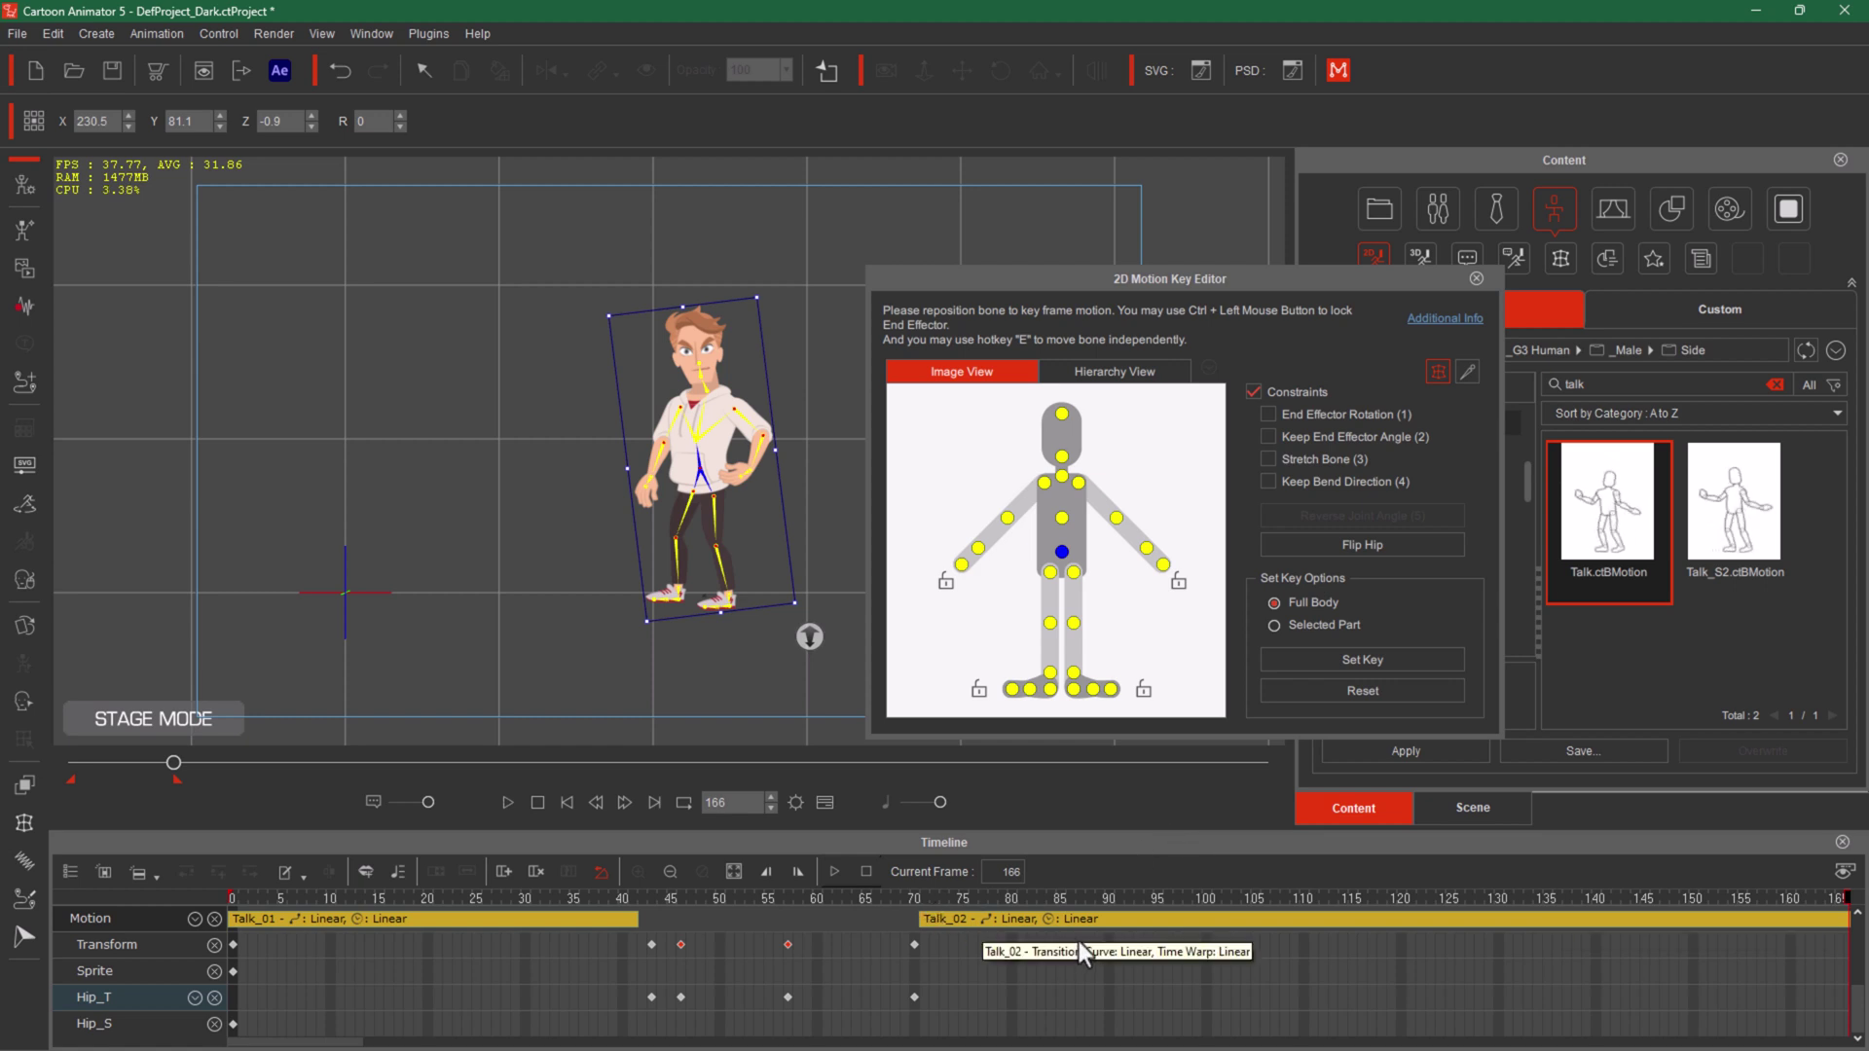
{"action": "right_click", "coordinate": [469, 969]}
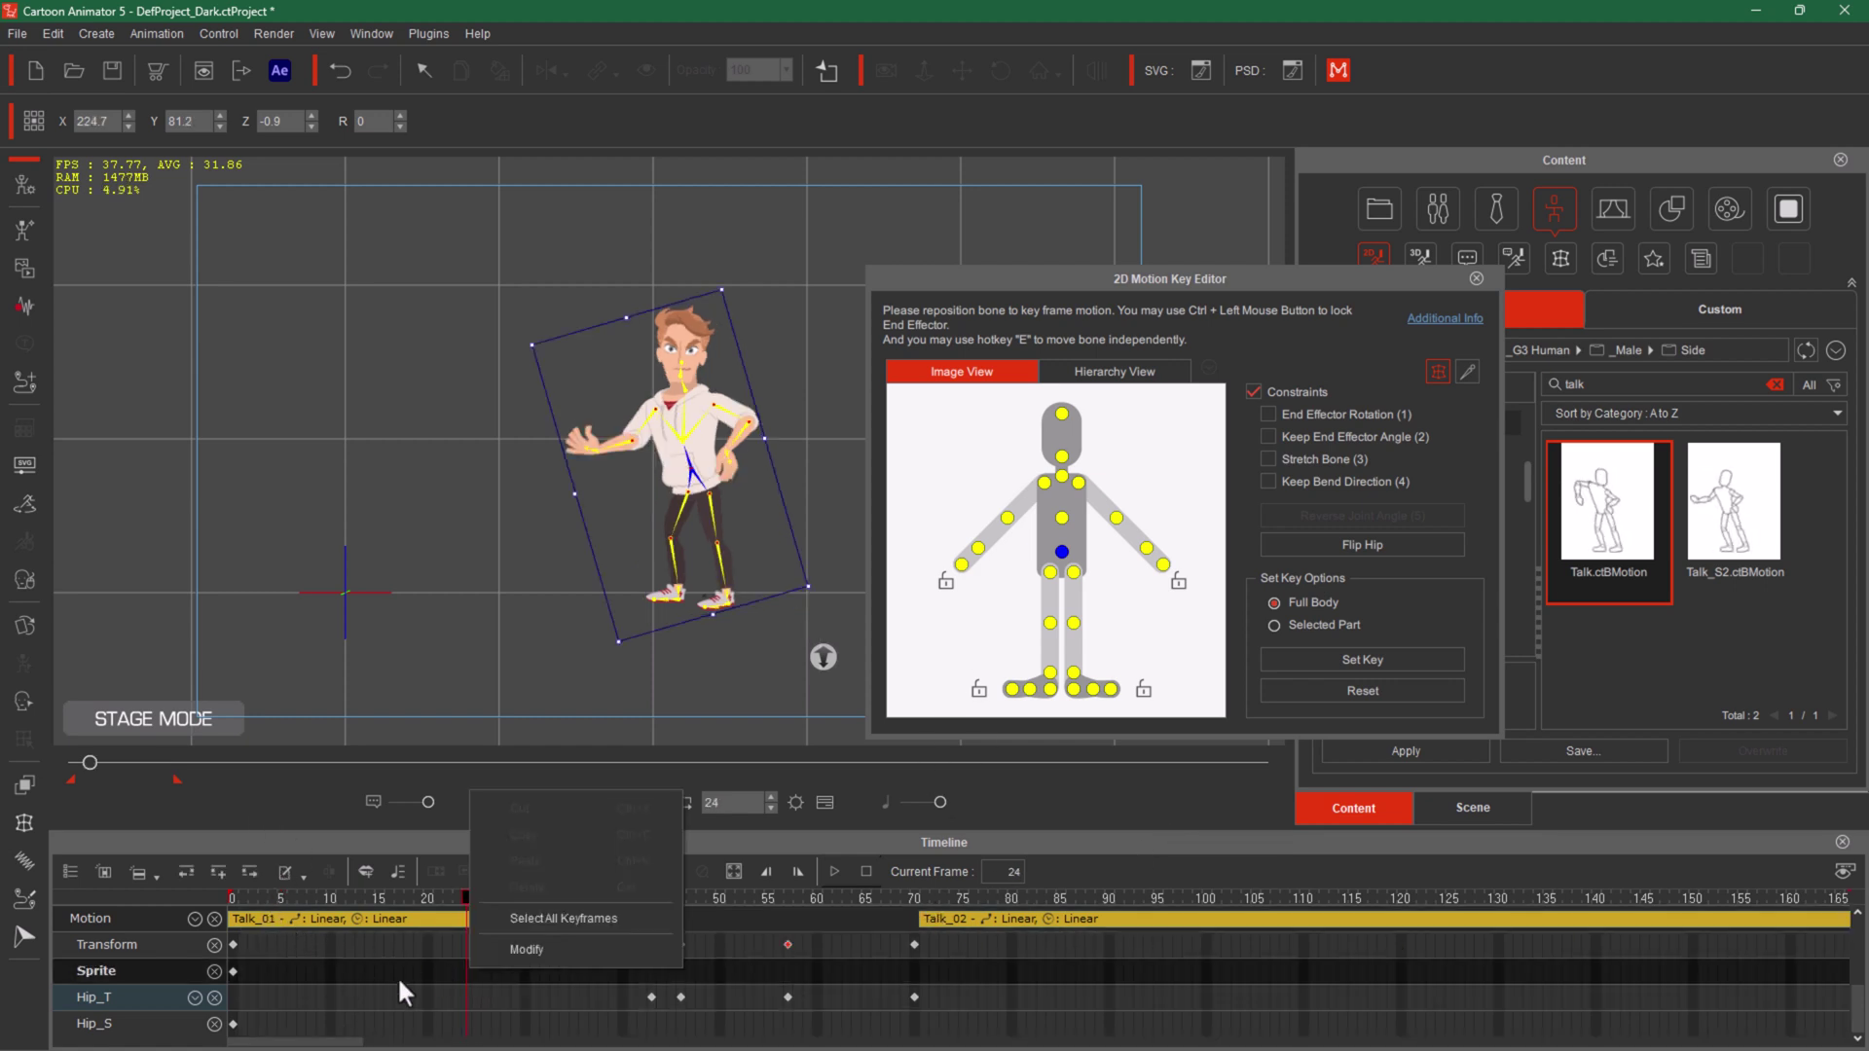
{"action": "left_click", "coordinate": [1166, 985]}
{"action": "left_click", "coordinate": [1082, 947]}
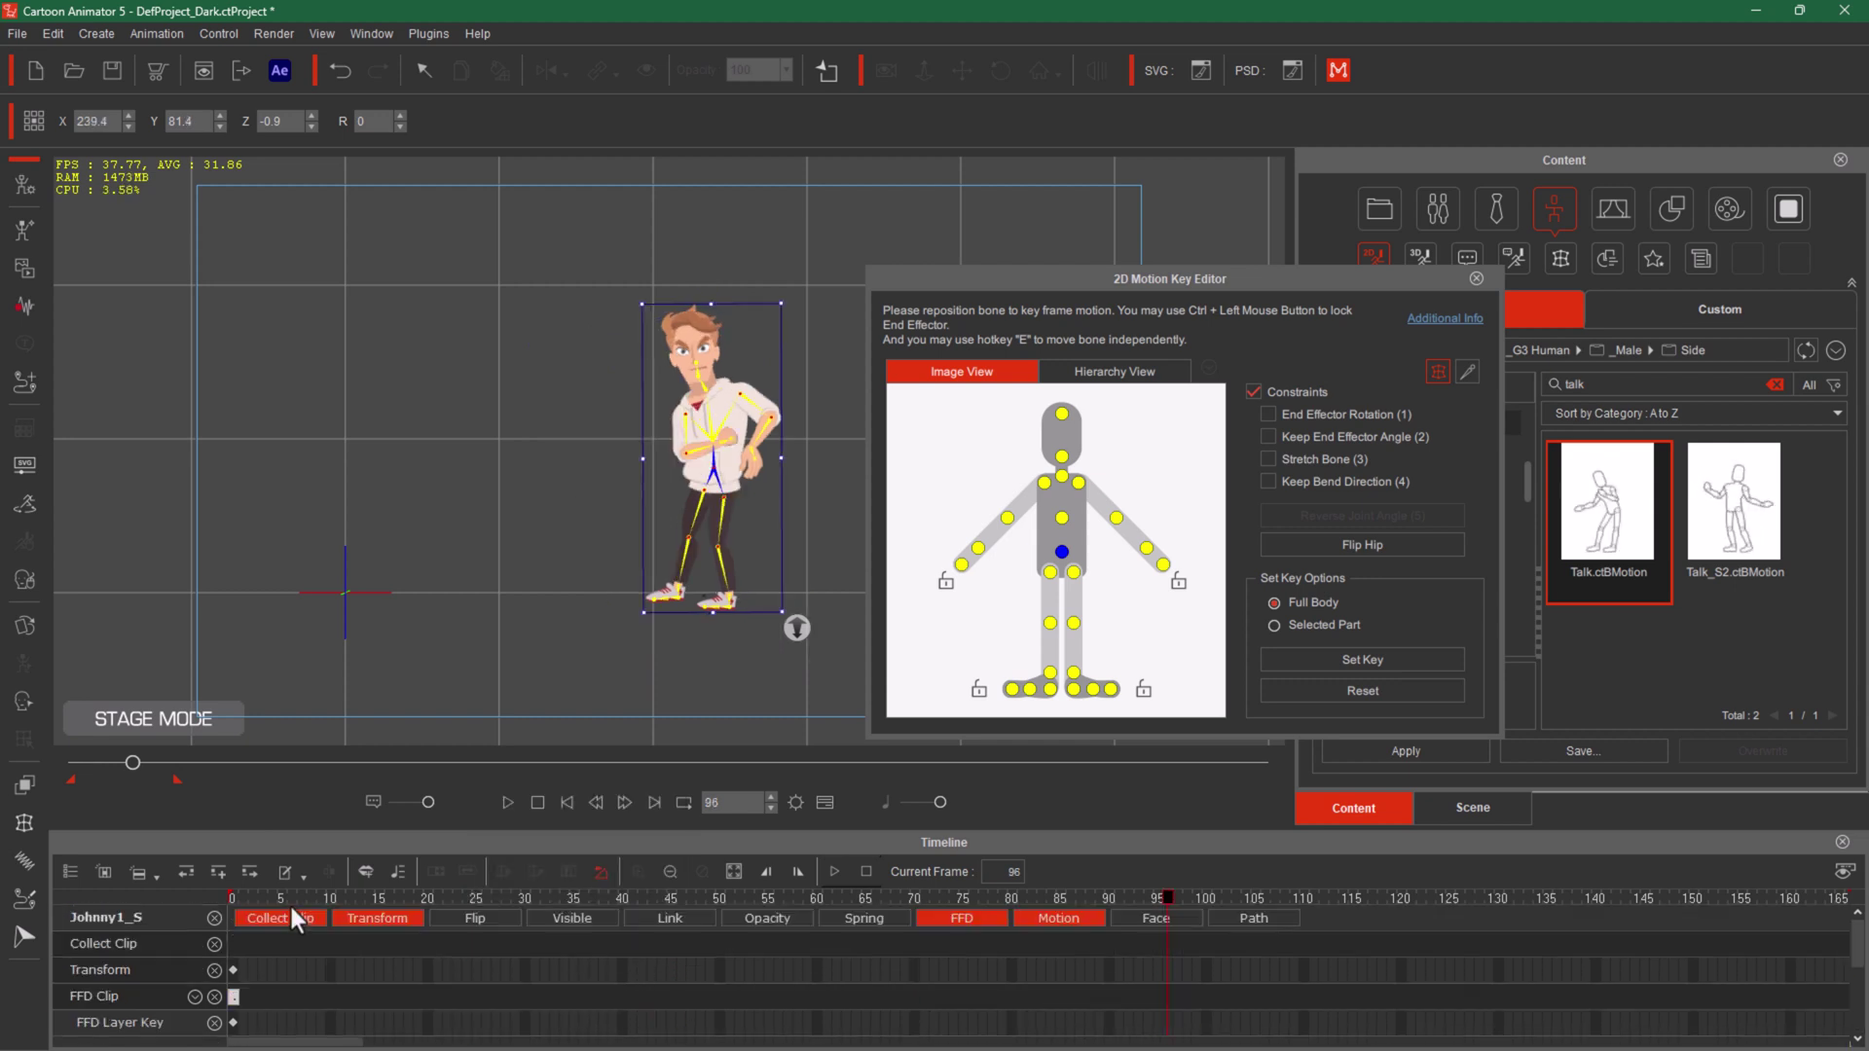
{"action": "scroll", "coordinate": [283, 955], "scroll_direction": "down", "scroll_amount": 1}
{"action": "scroll", "coordinate": [283, 955], "scroll_direction": "up", "scroll_amount": 1}
Step: Reselect the Collect Clip range from frame 0 to 166 and export it to Documents as a G3 motion file named 123
{"action": "left_click_drag", "start_coordinate": [240, 944], "coordinate": [409, 1010]}
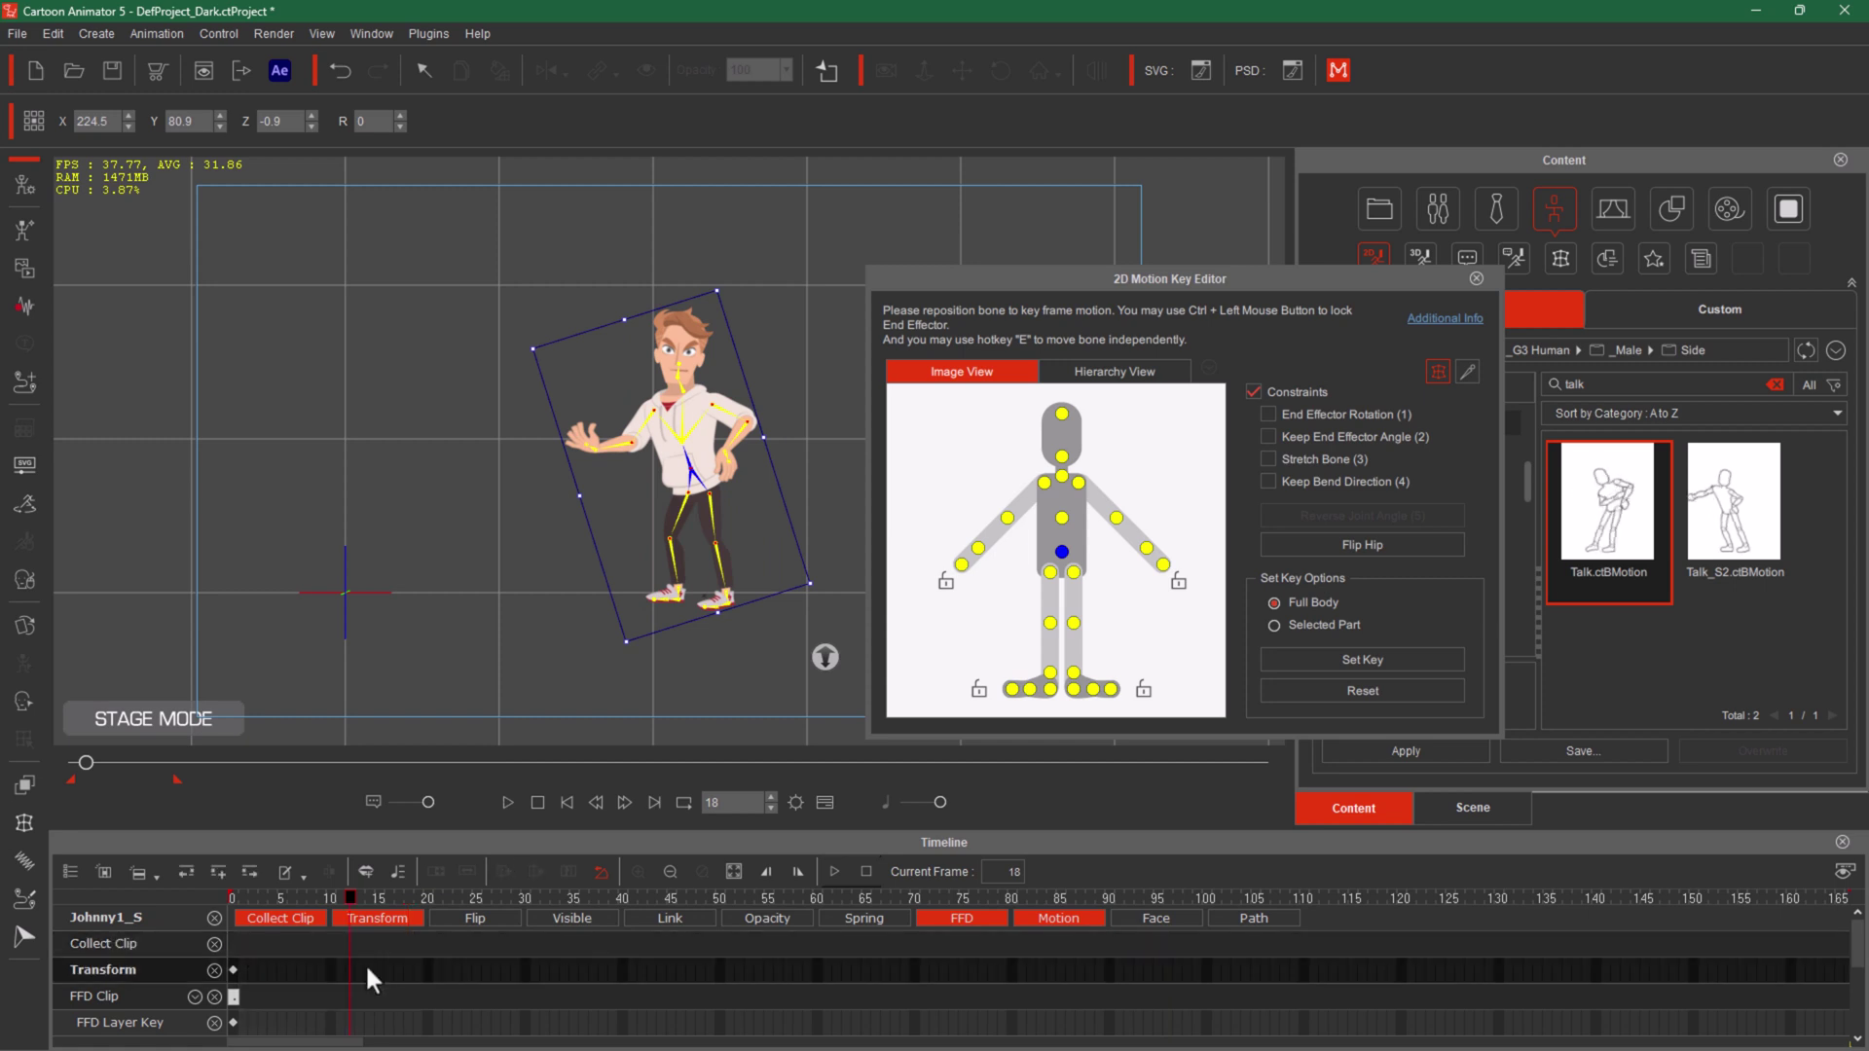
{"action": "left_click", "coordinate": [225, 901]}
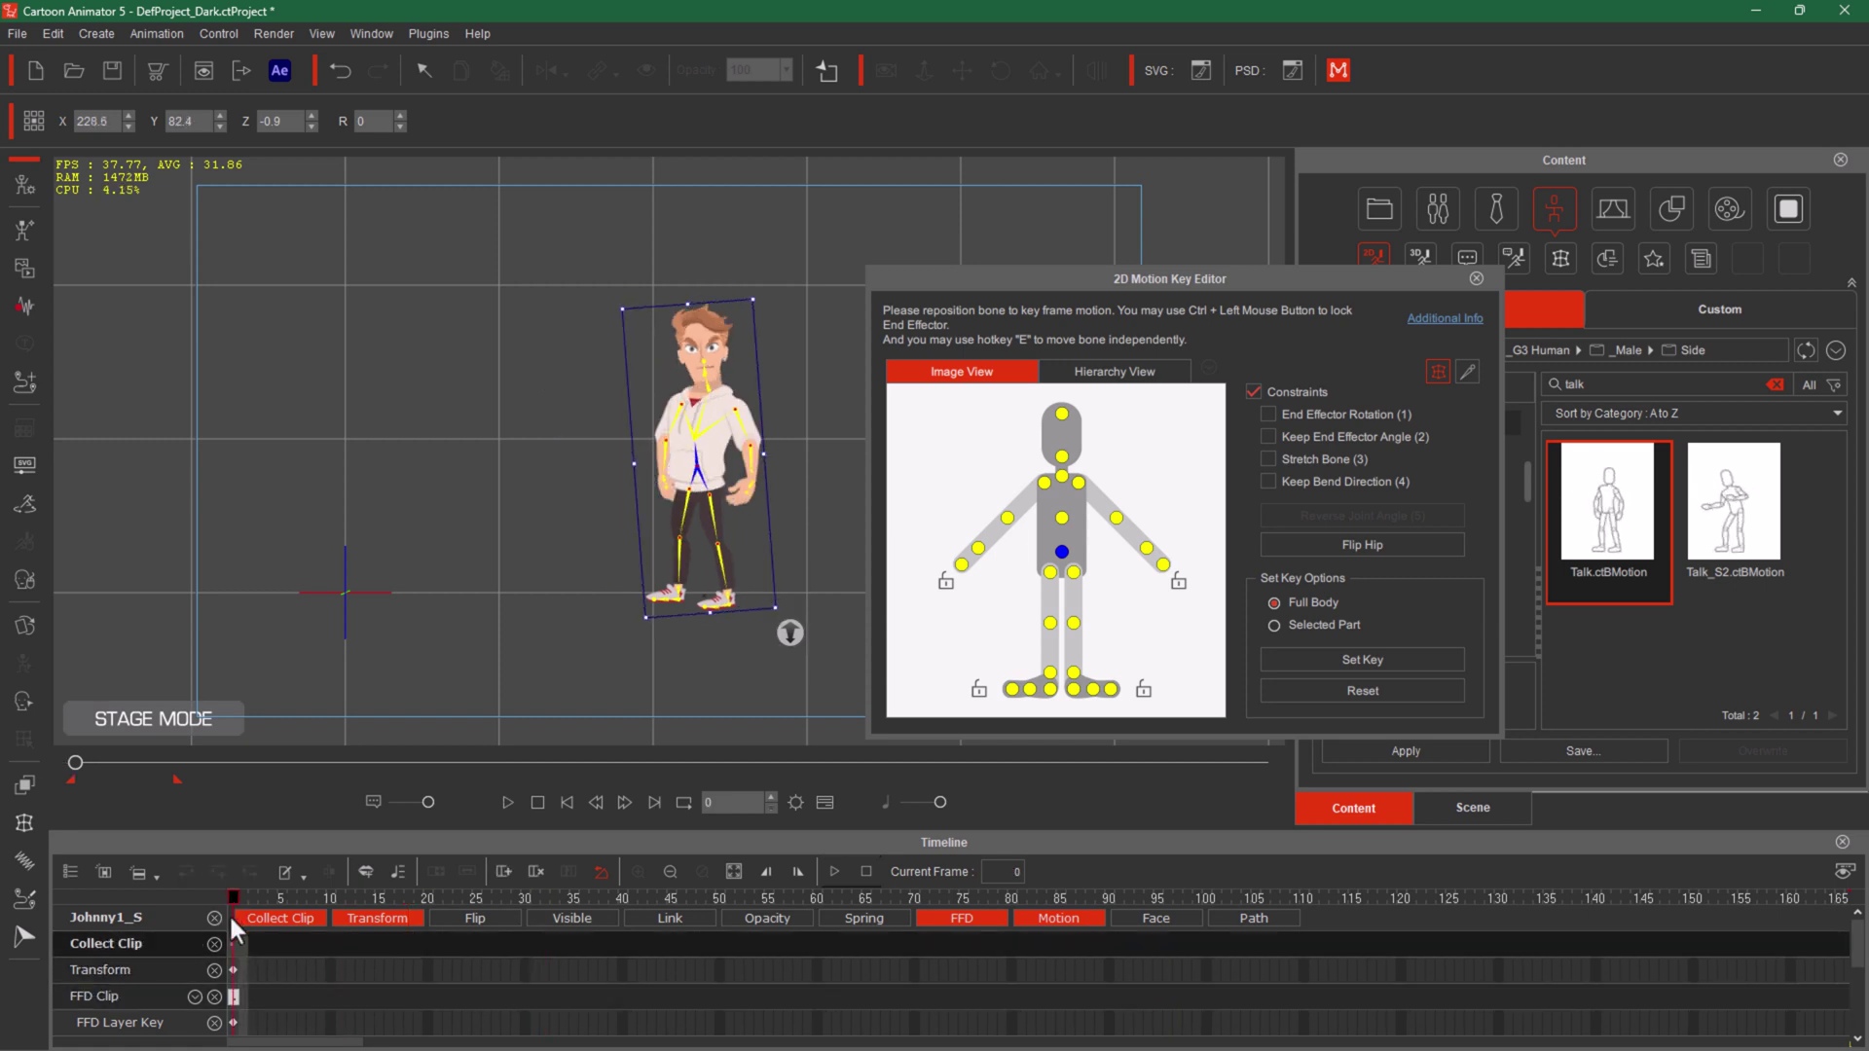
{"action": "left_click_drag", "start_coordinate": [574, 993], "coordinate": [1854, 1024]}
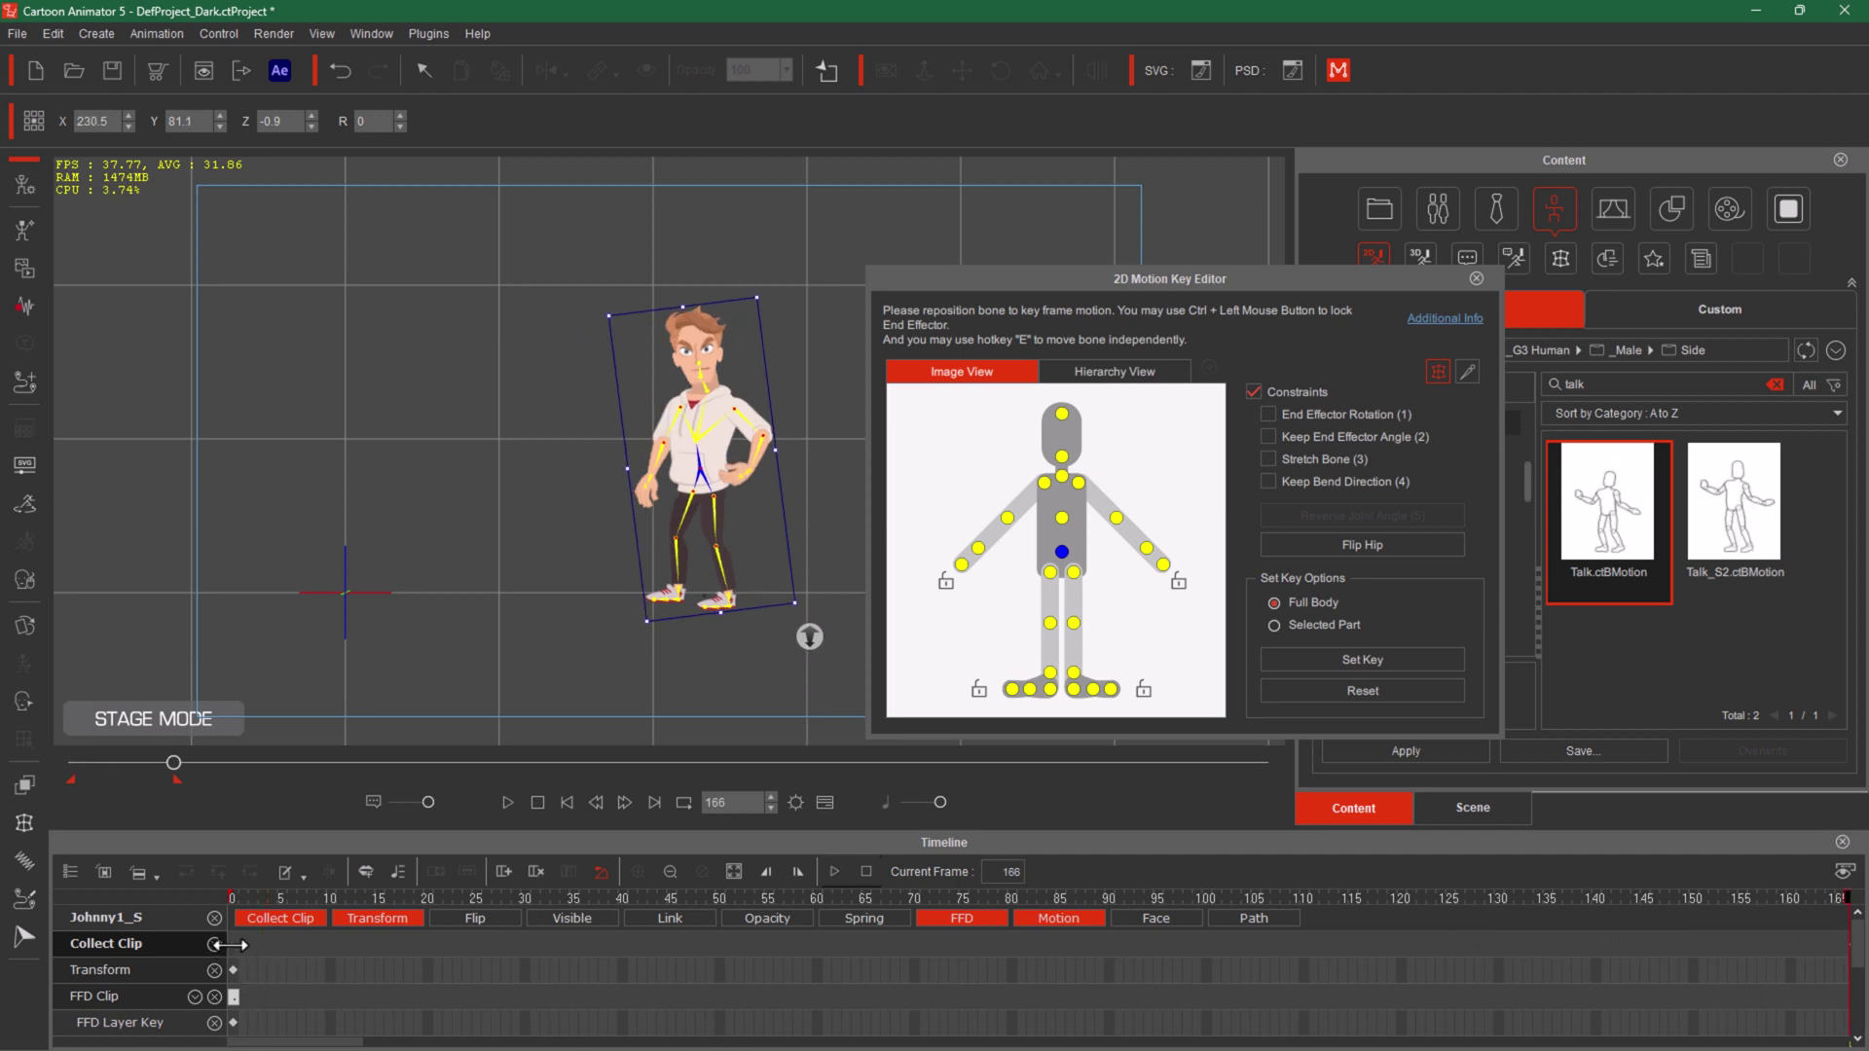
{"action": "left_click_drag", "start_coordinate": [230, 944], "coordinate": [327, 949]}
{"action": "right_click", "coordinate": [327, 949]}
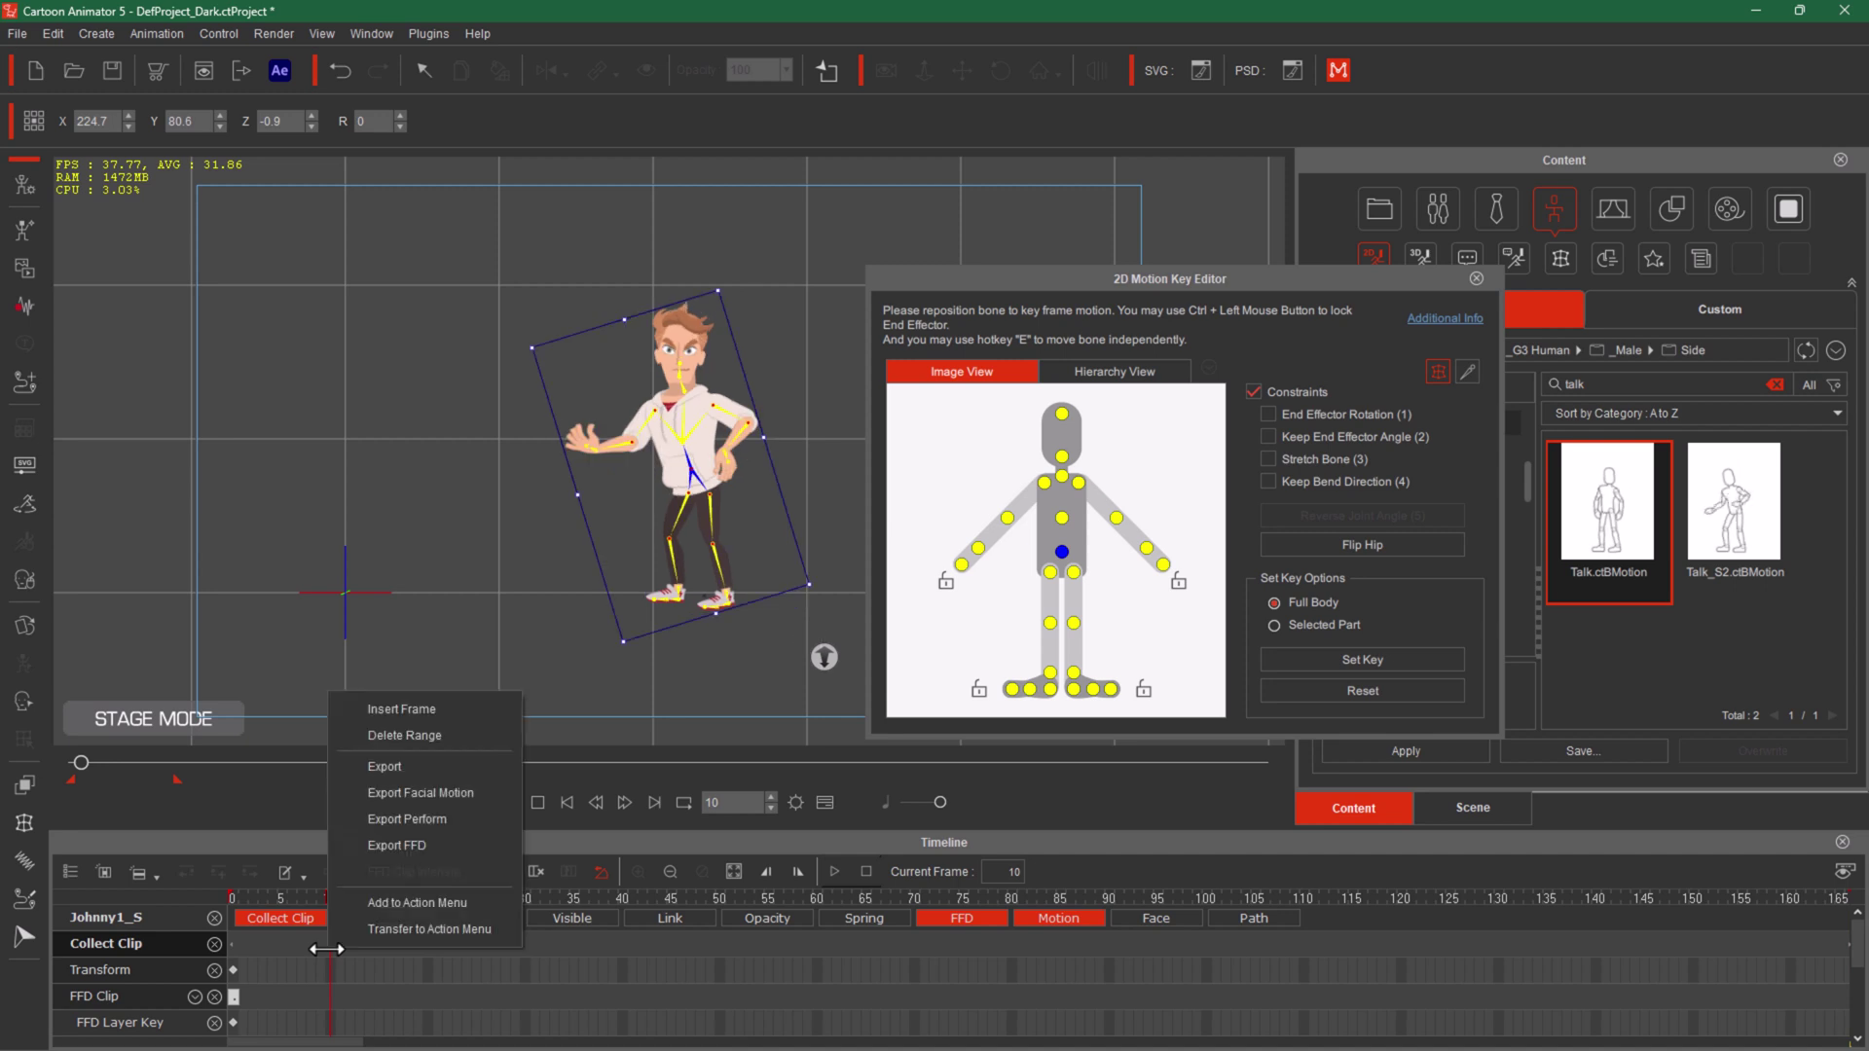
{"action": "left_click", "coordinate": [428, 767]}
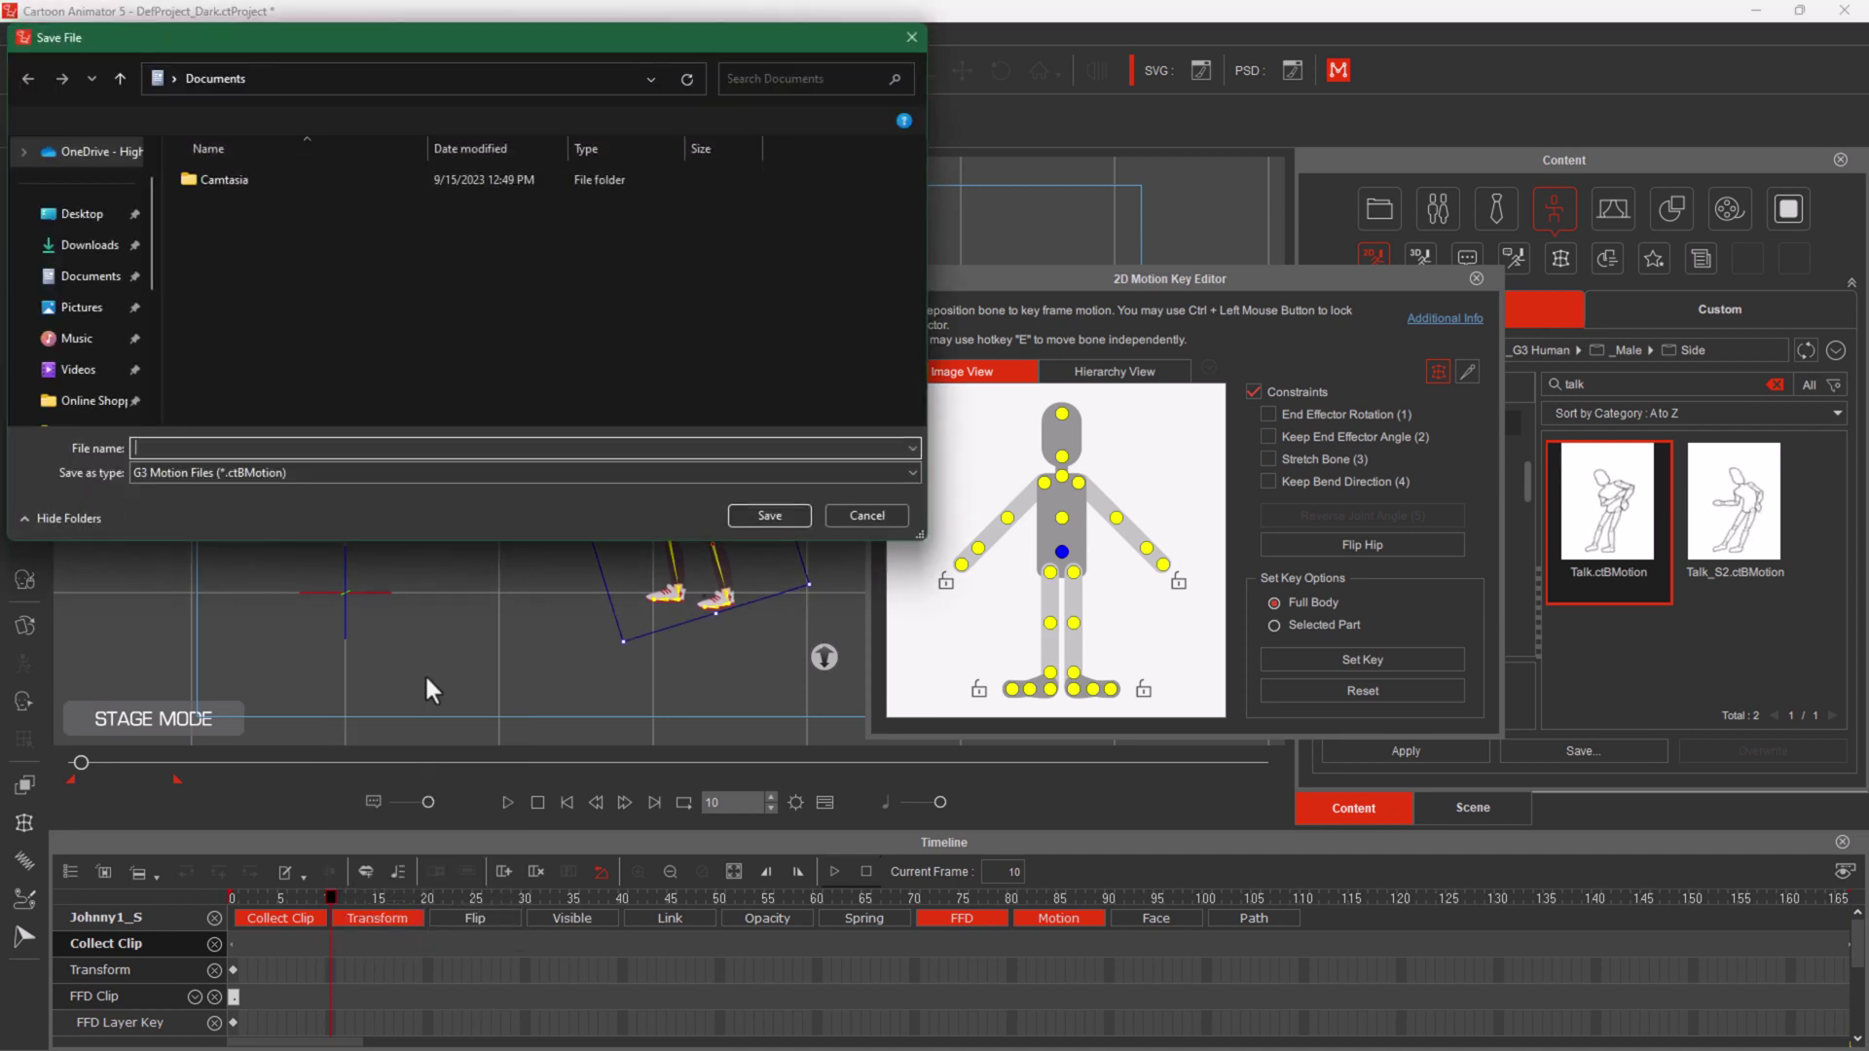
{"action": "type", "text": "123"}
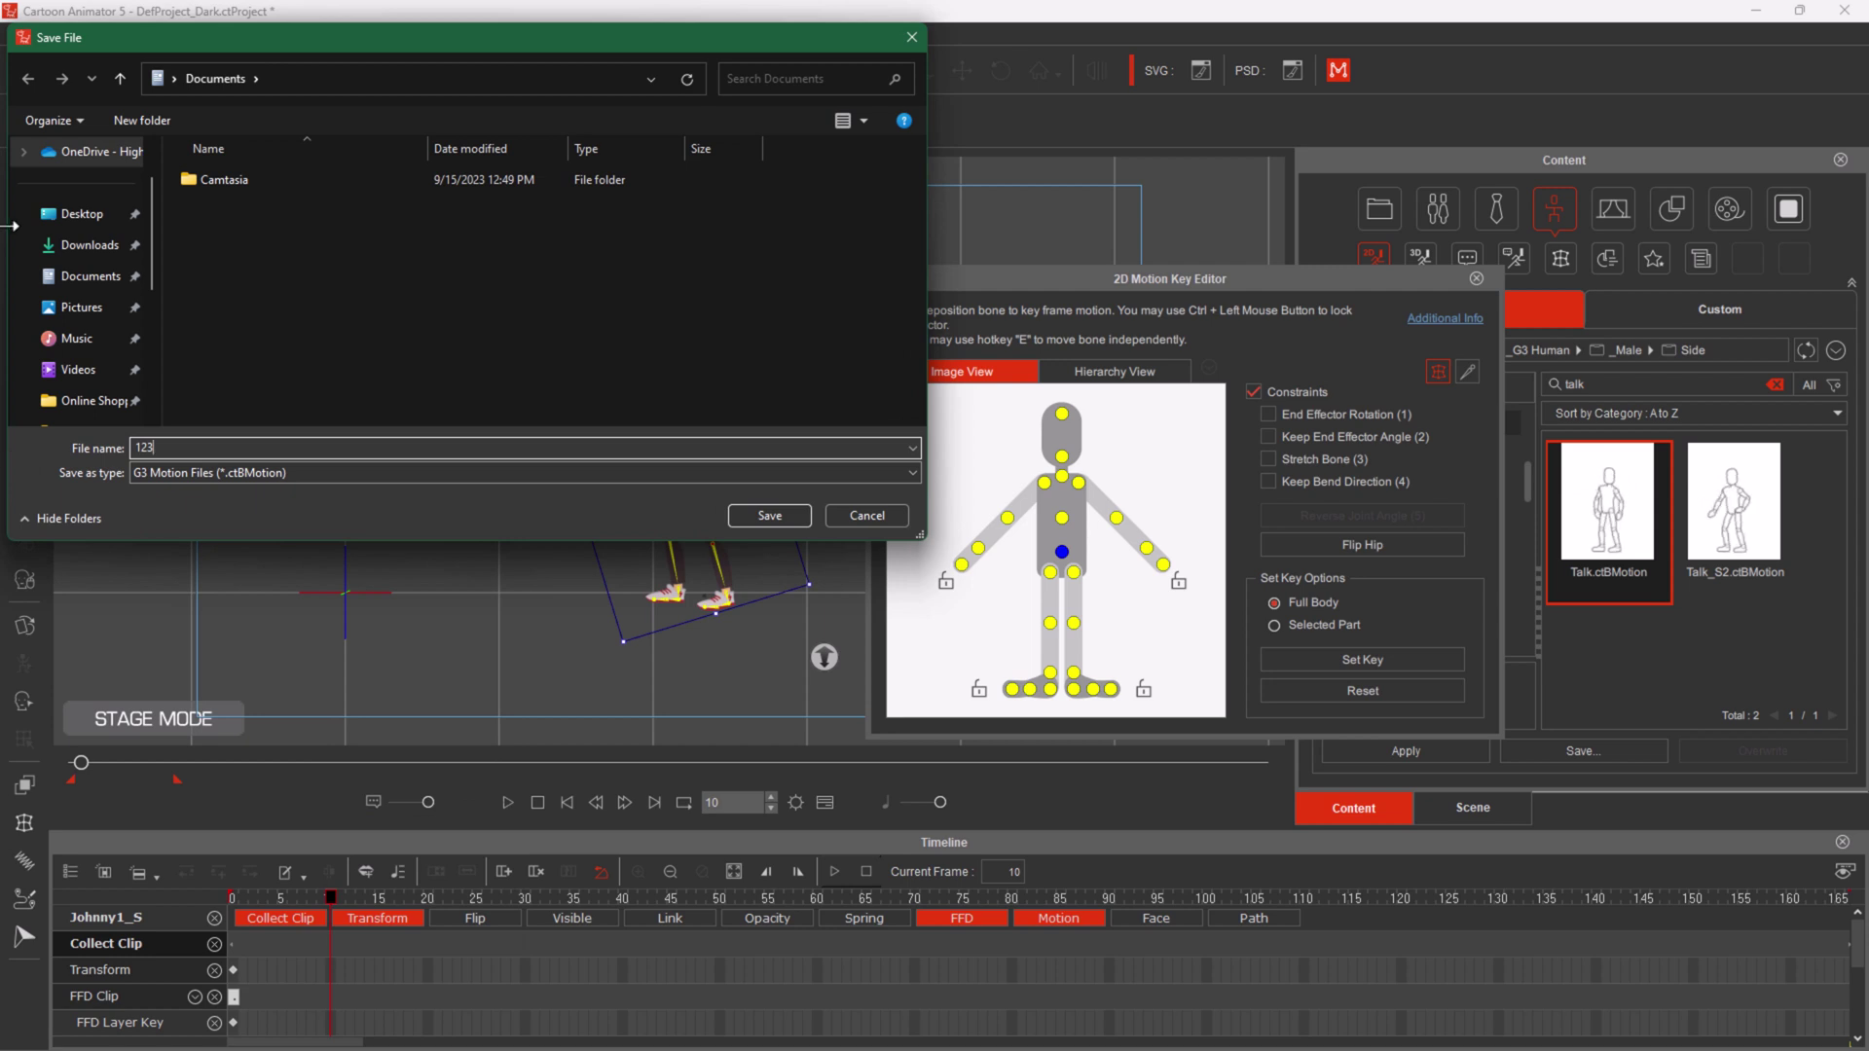
{"action": "left_click", "coordinate": [770, 514]}
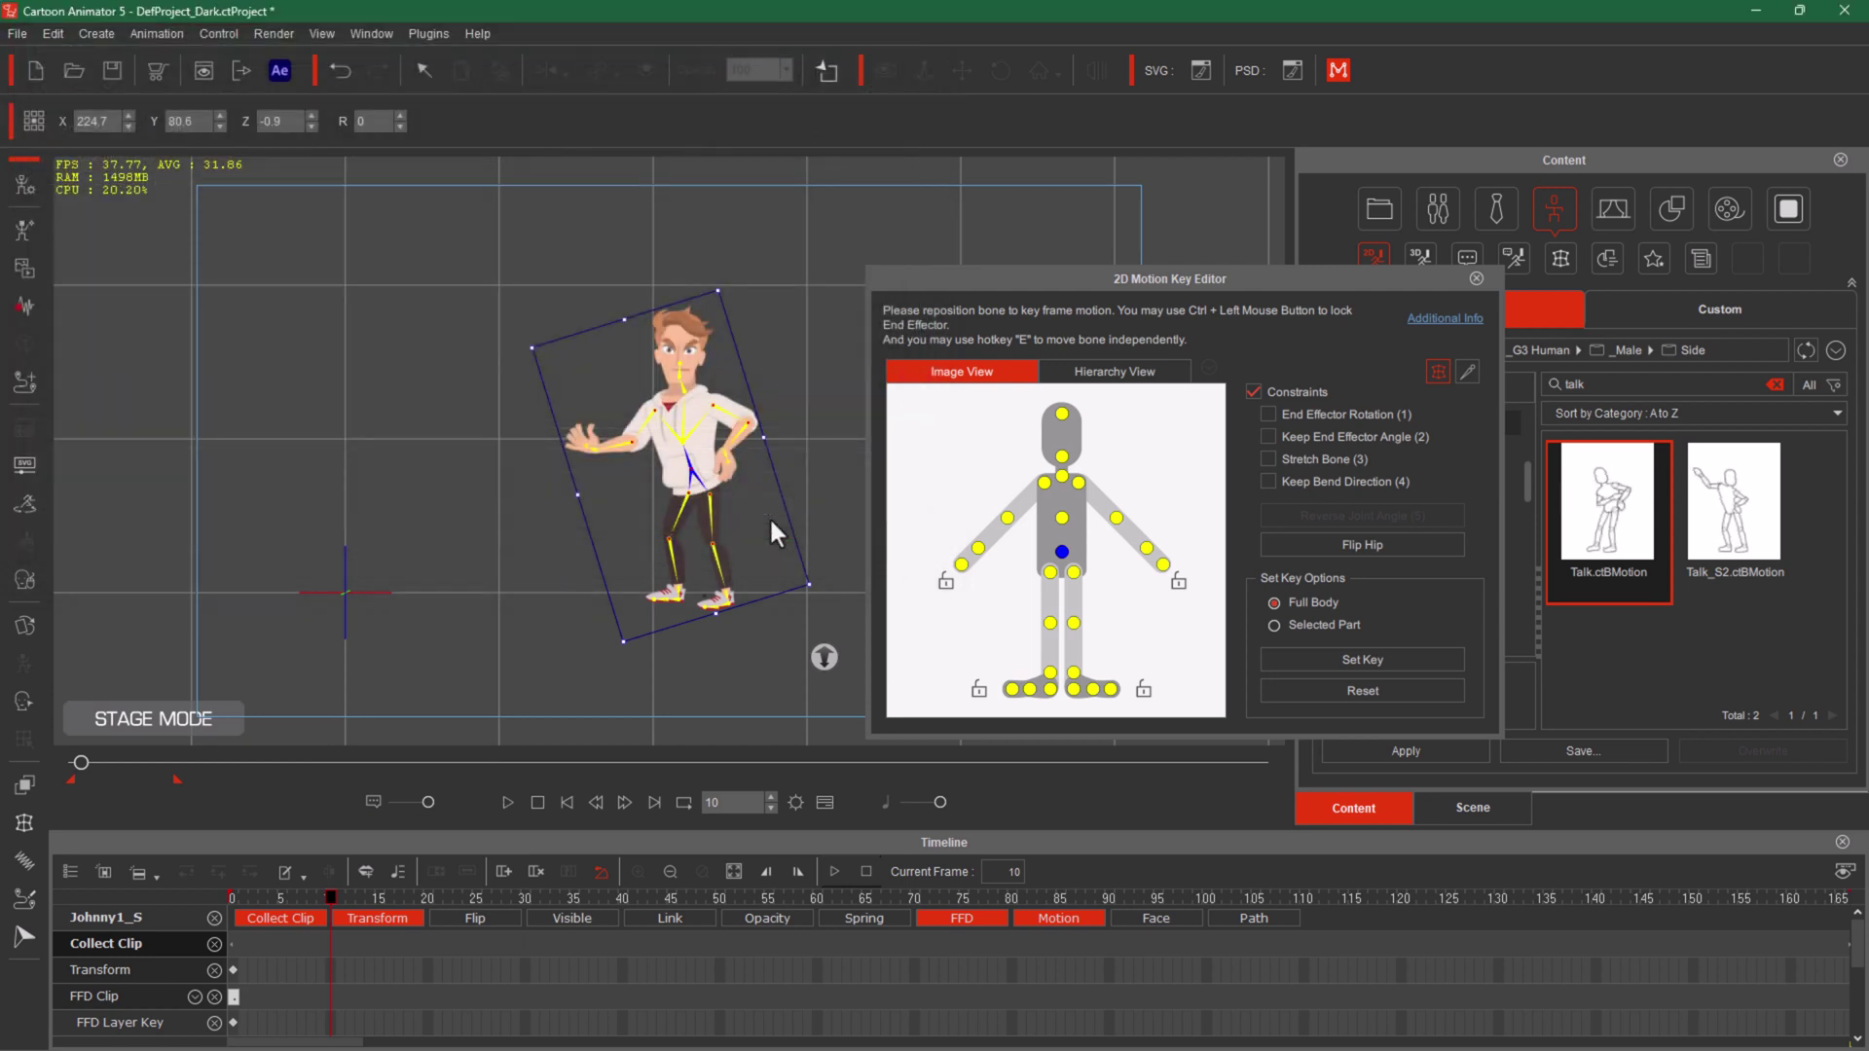
Step: Close the 2D Motion Key Editor, remove all object animation from the character, and return the playhead to frame 0
{"action": "scroll", "coordinate": [547, 956], "scroll_direction": "down", "scroll_amount": 1}
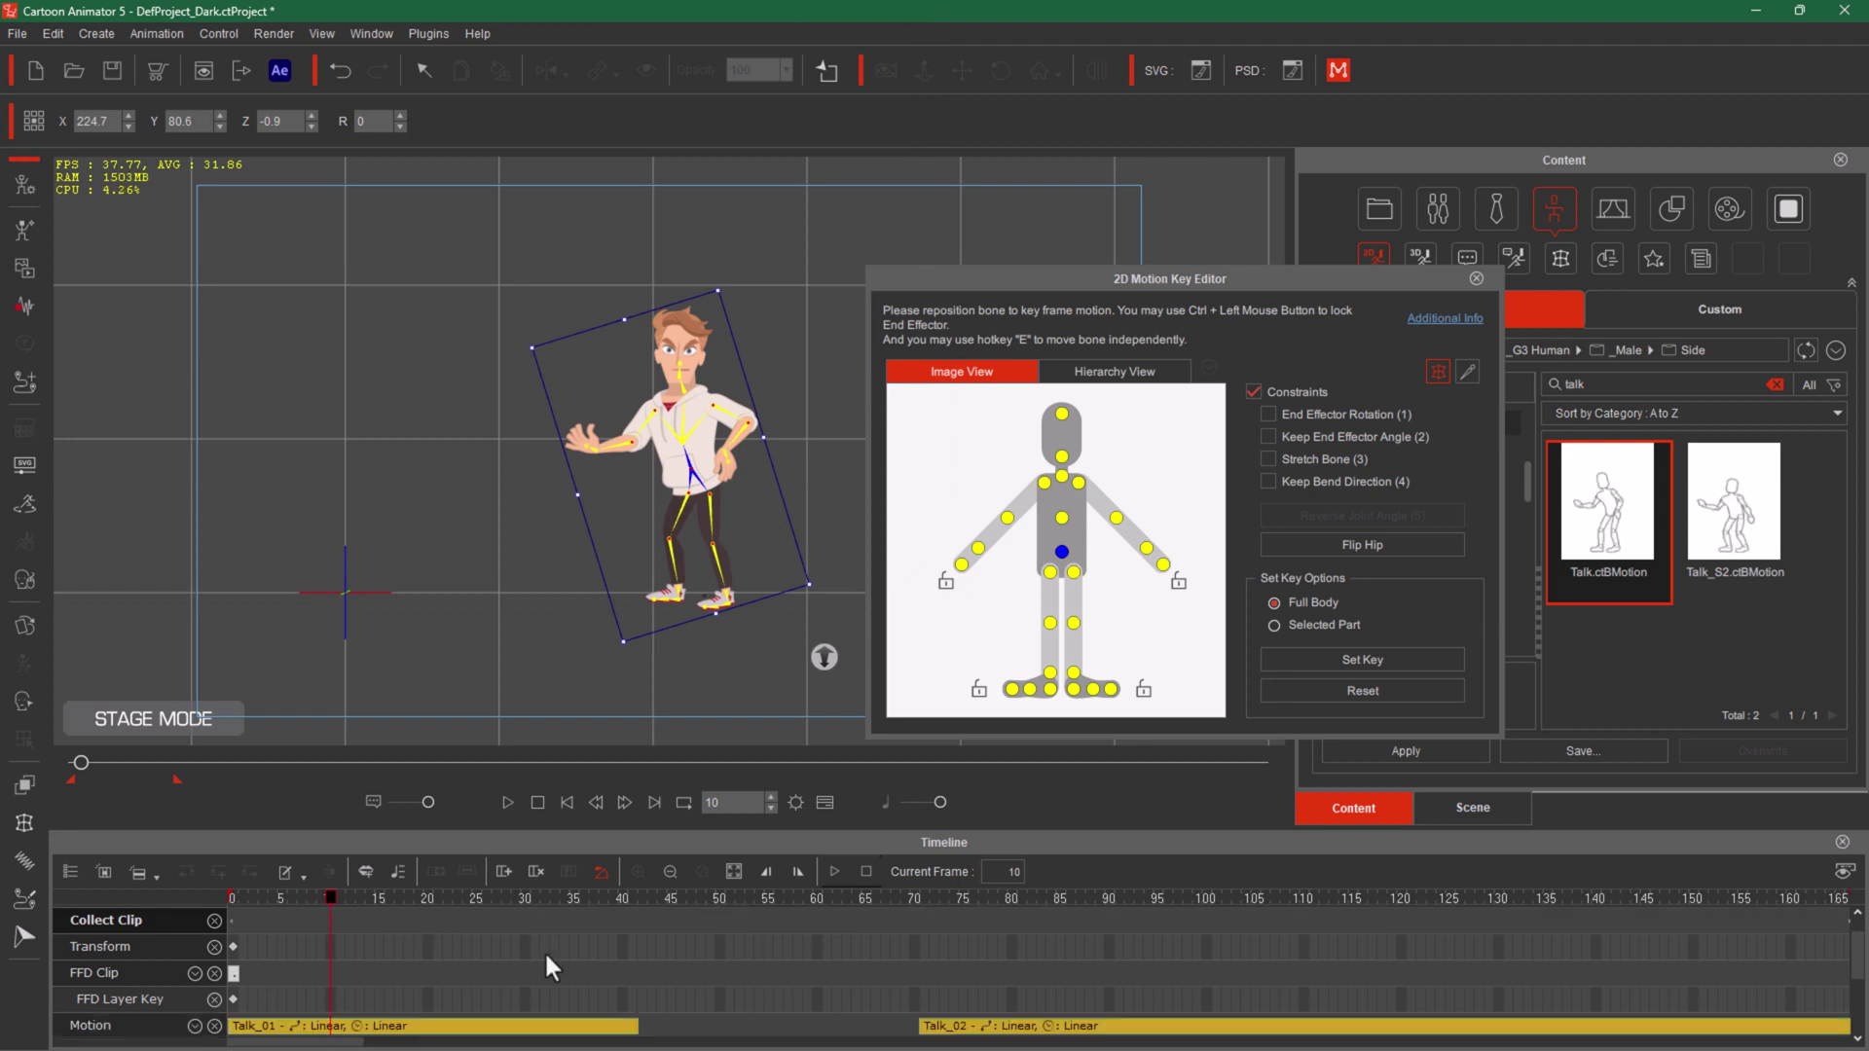
{"action": "scroll", "coordinate": [545, 950], "scroll_direction": "up", "scroll_amount": 1}
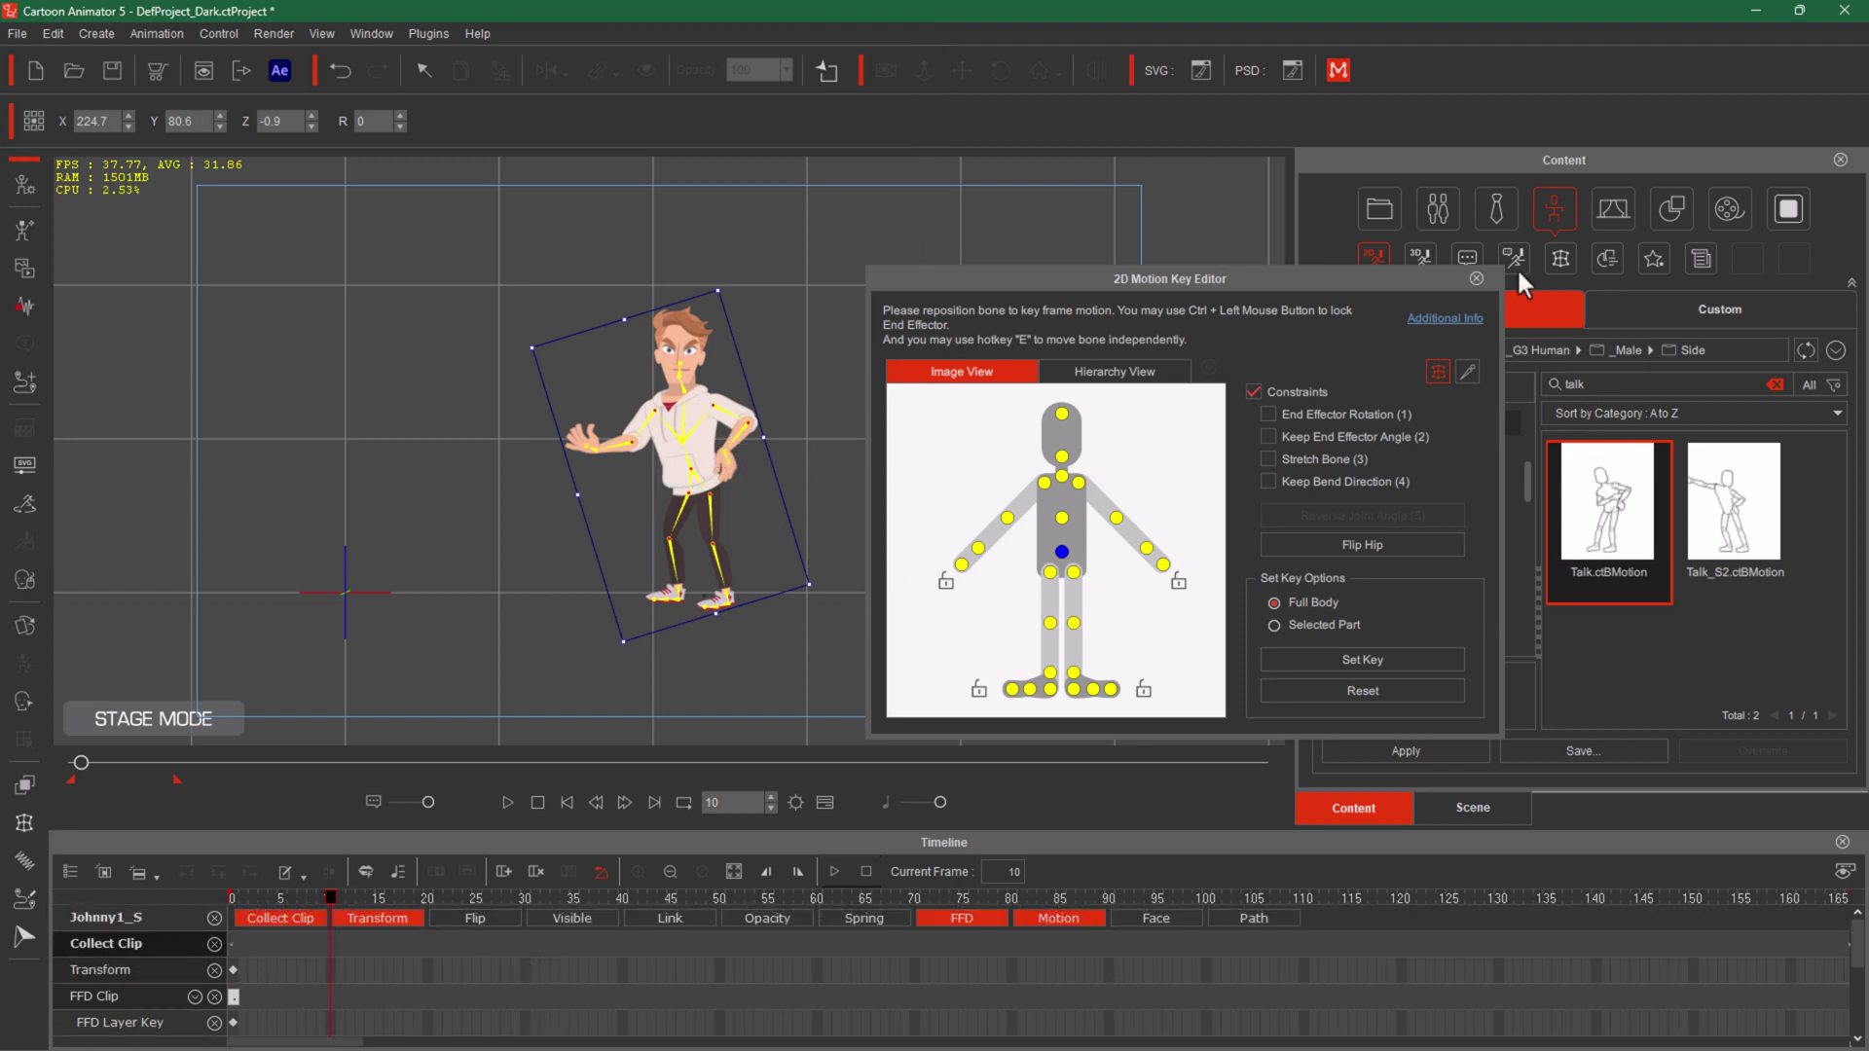
{"action": "left_click", "coordinate": [1476, 278]}
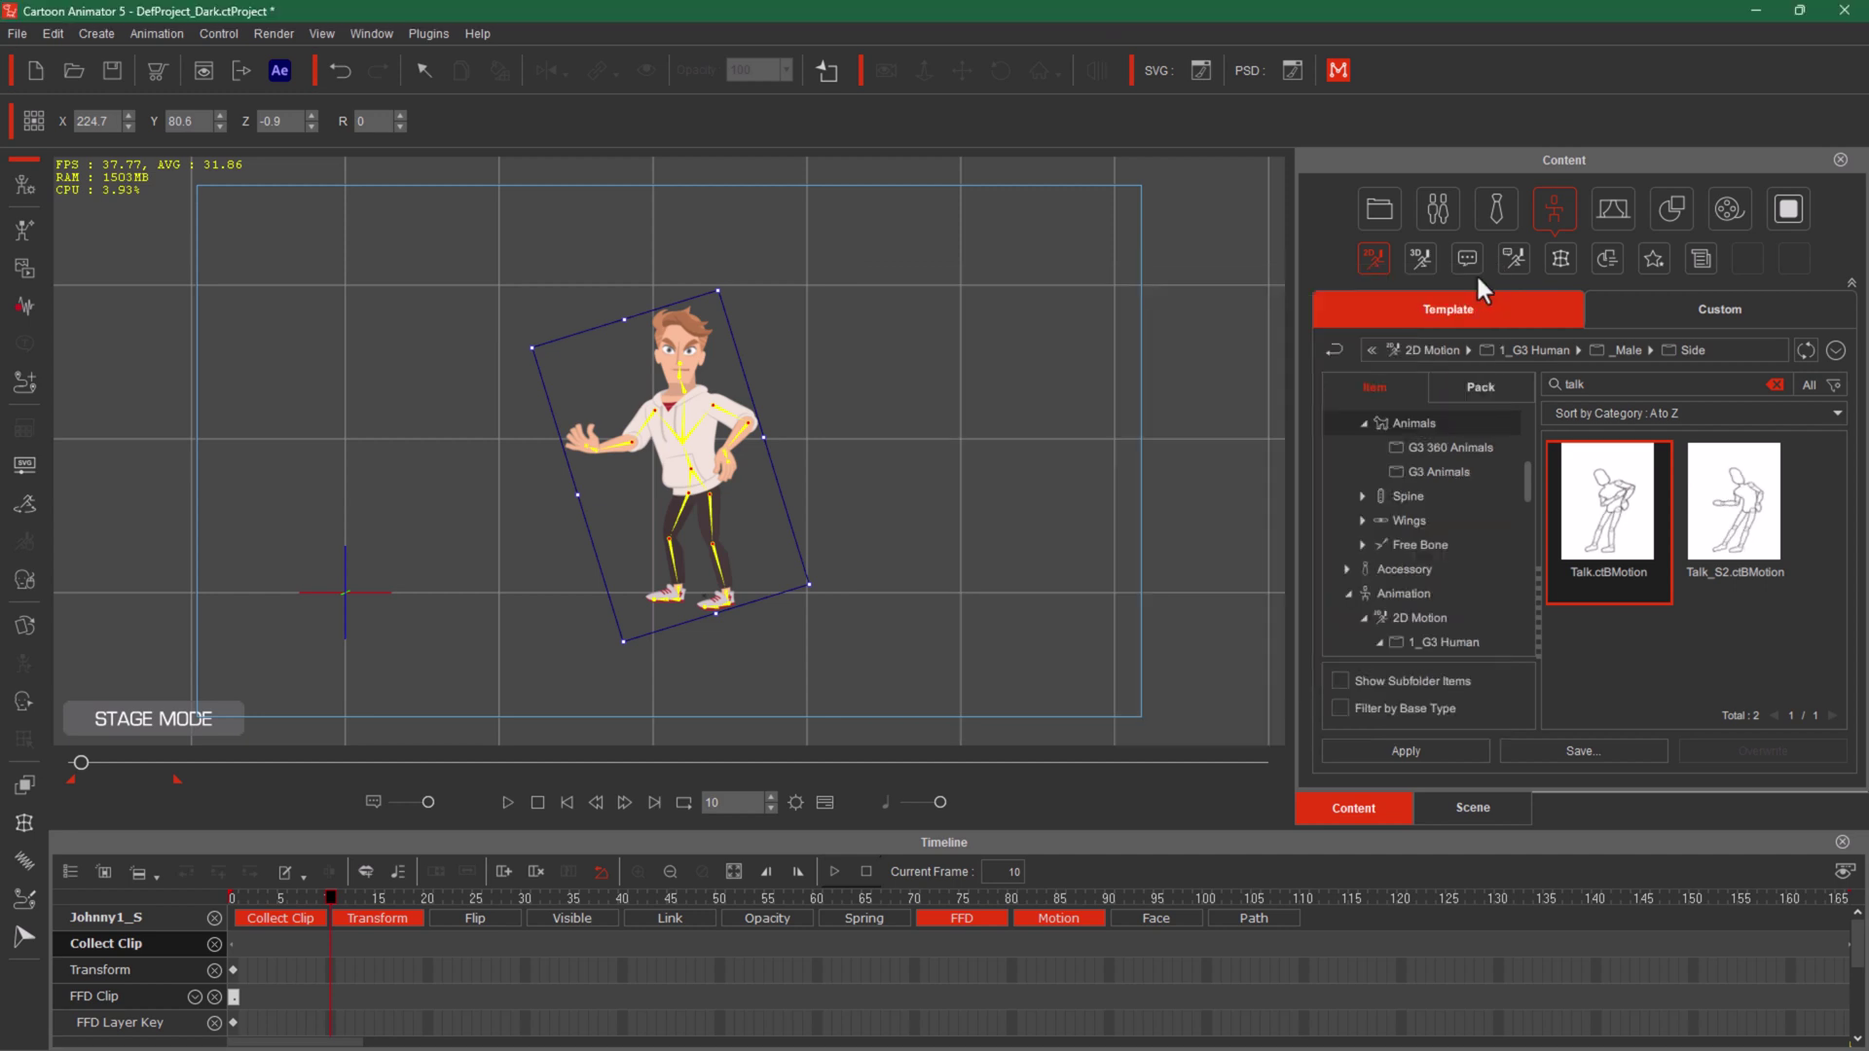
{"action": "right_click", "coordinate": [669, 400]}
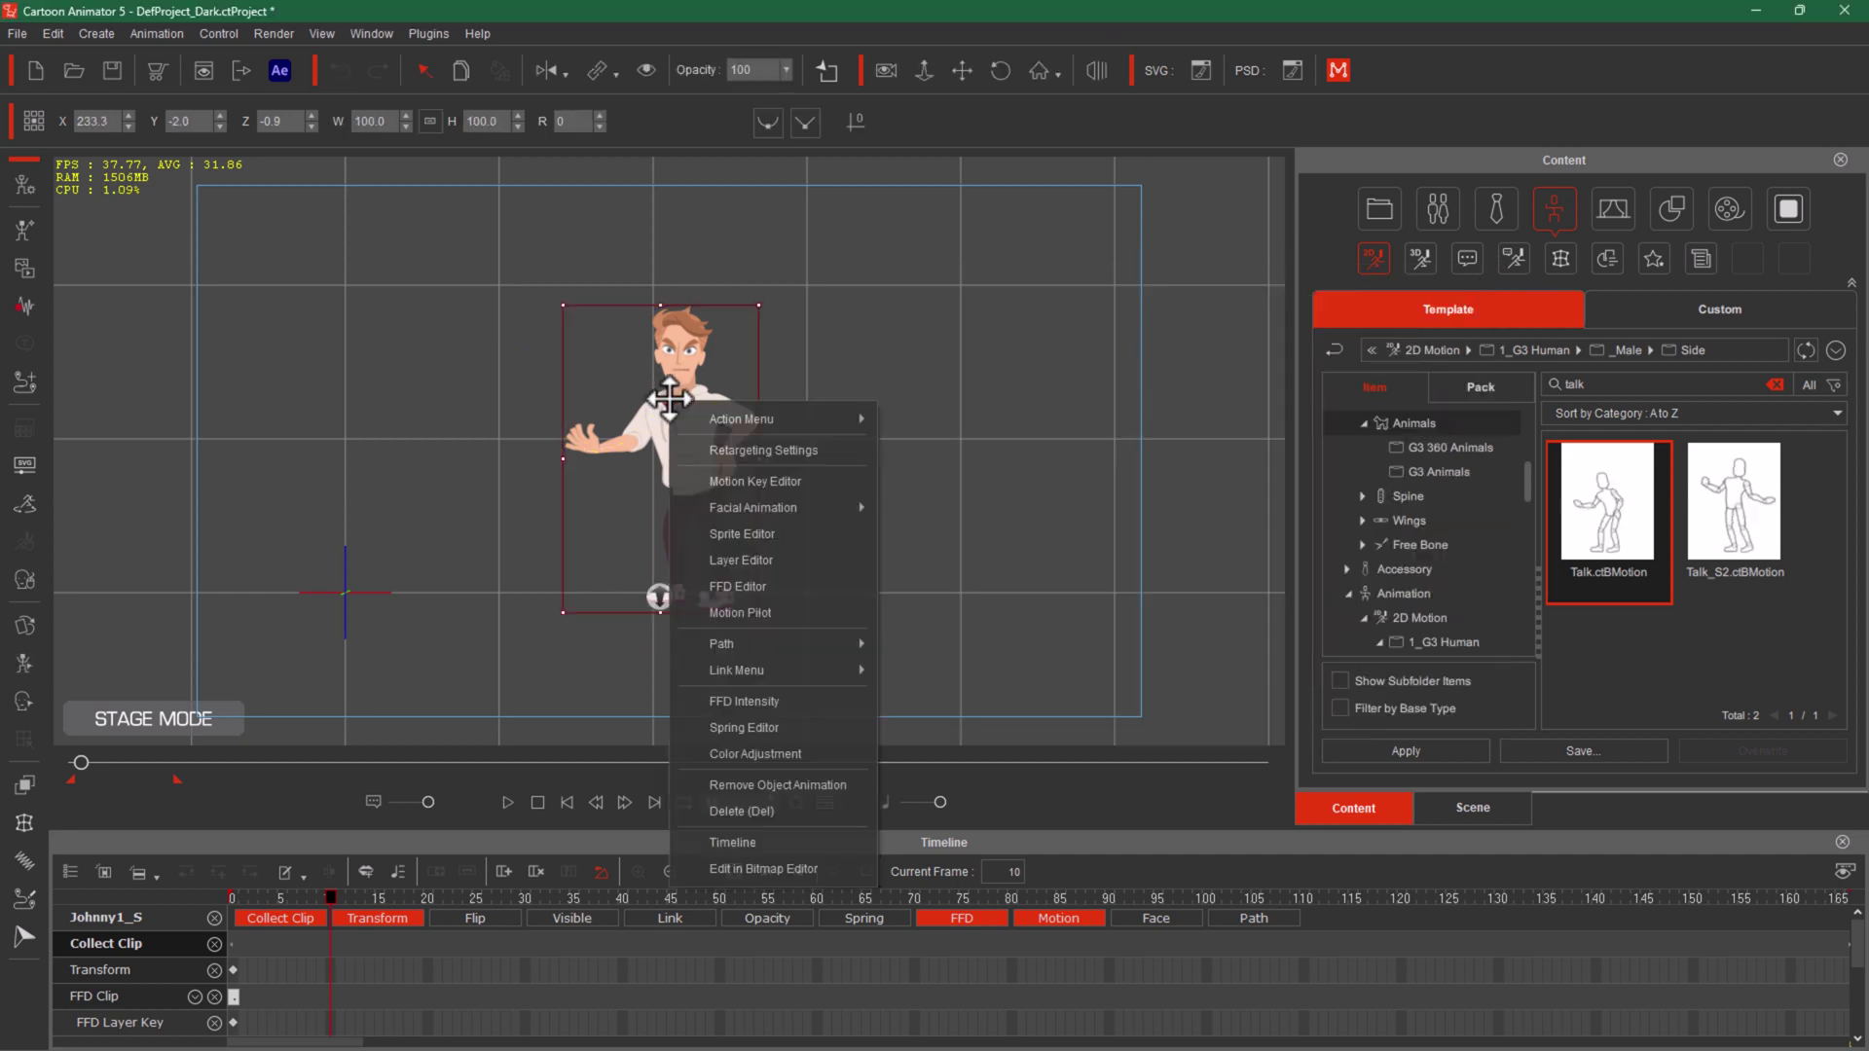
{"action": "left_click", "coordinate": [821, 784]}
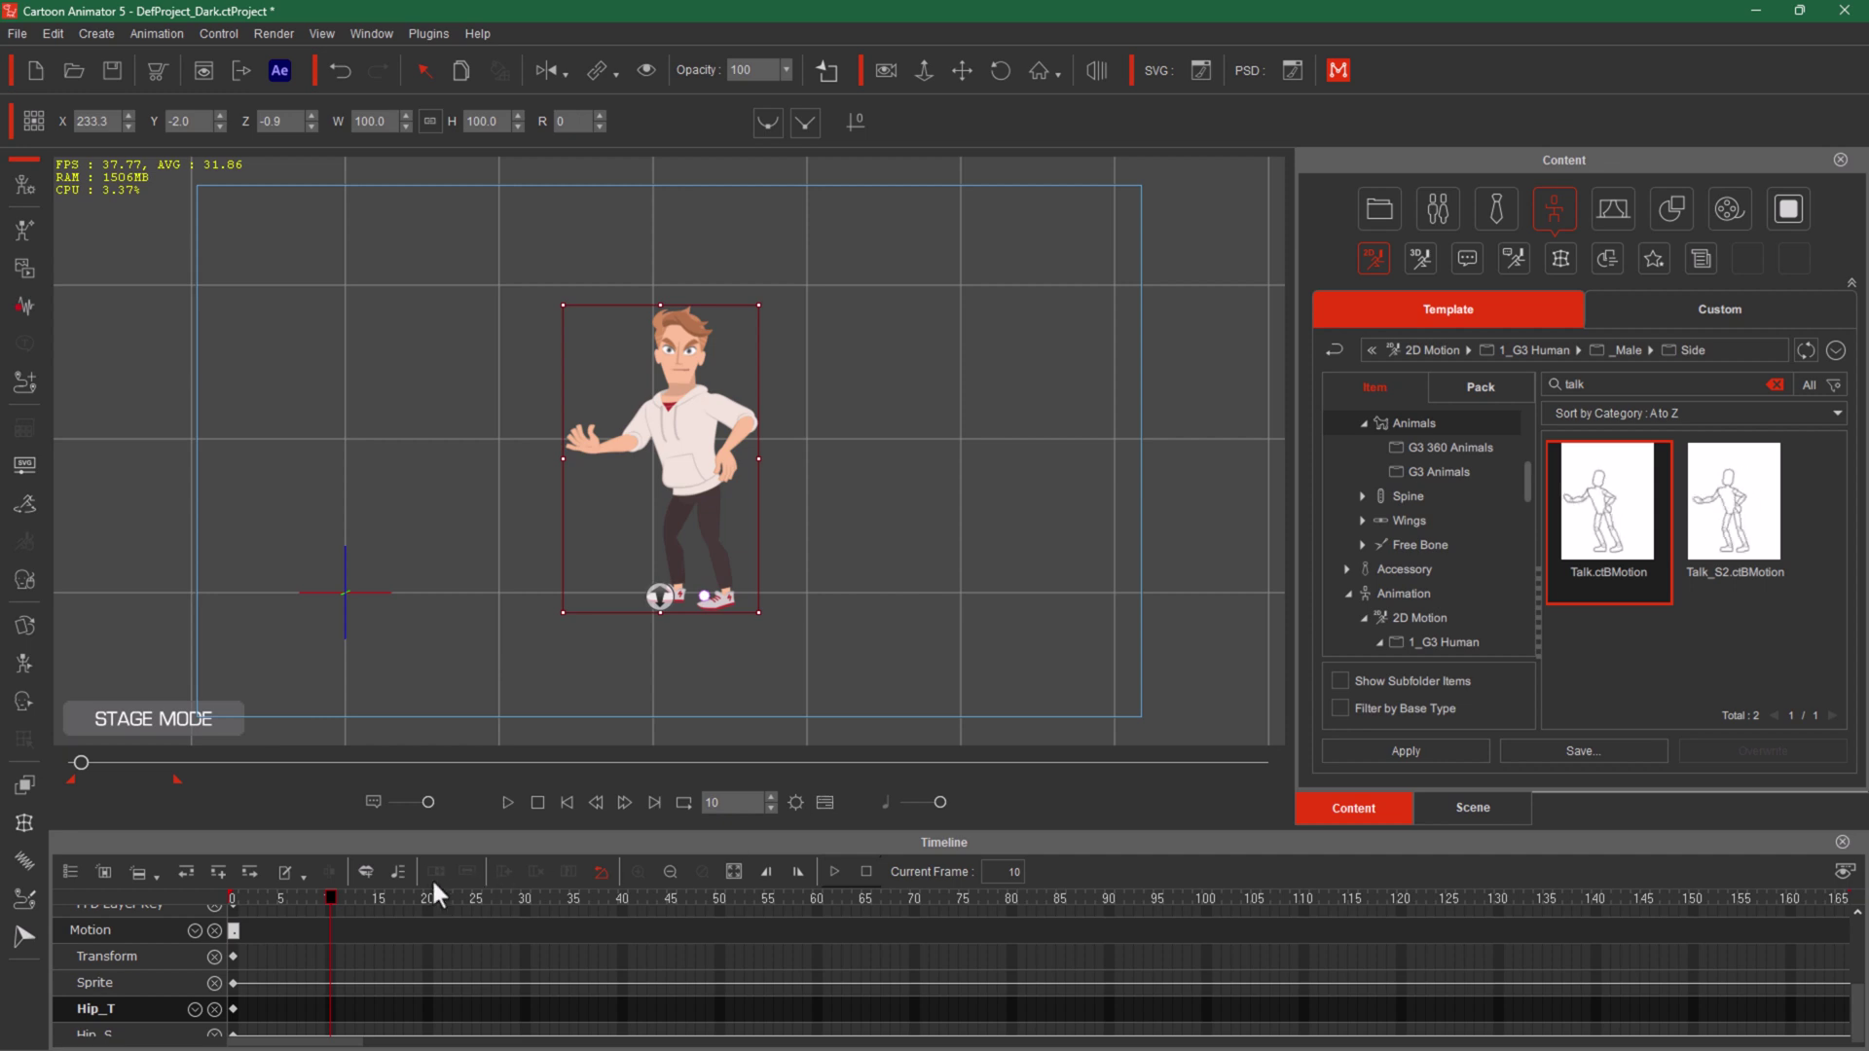
{"action": "left_click_drag", "start_coordinate": [340, 896], "coordinate": [234, 901]}
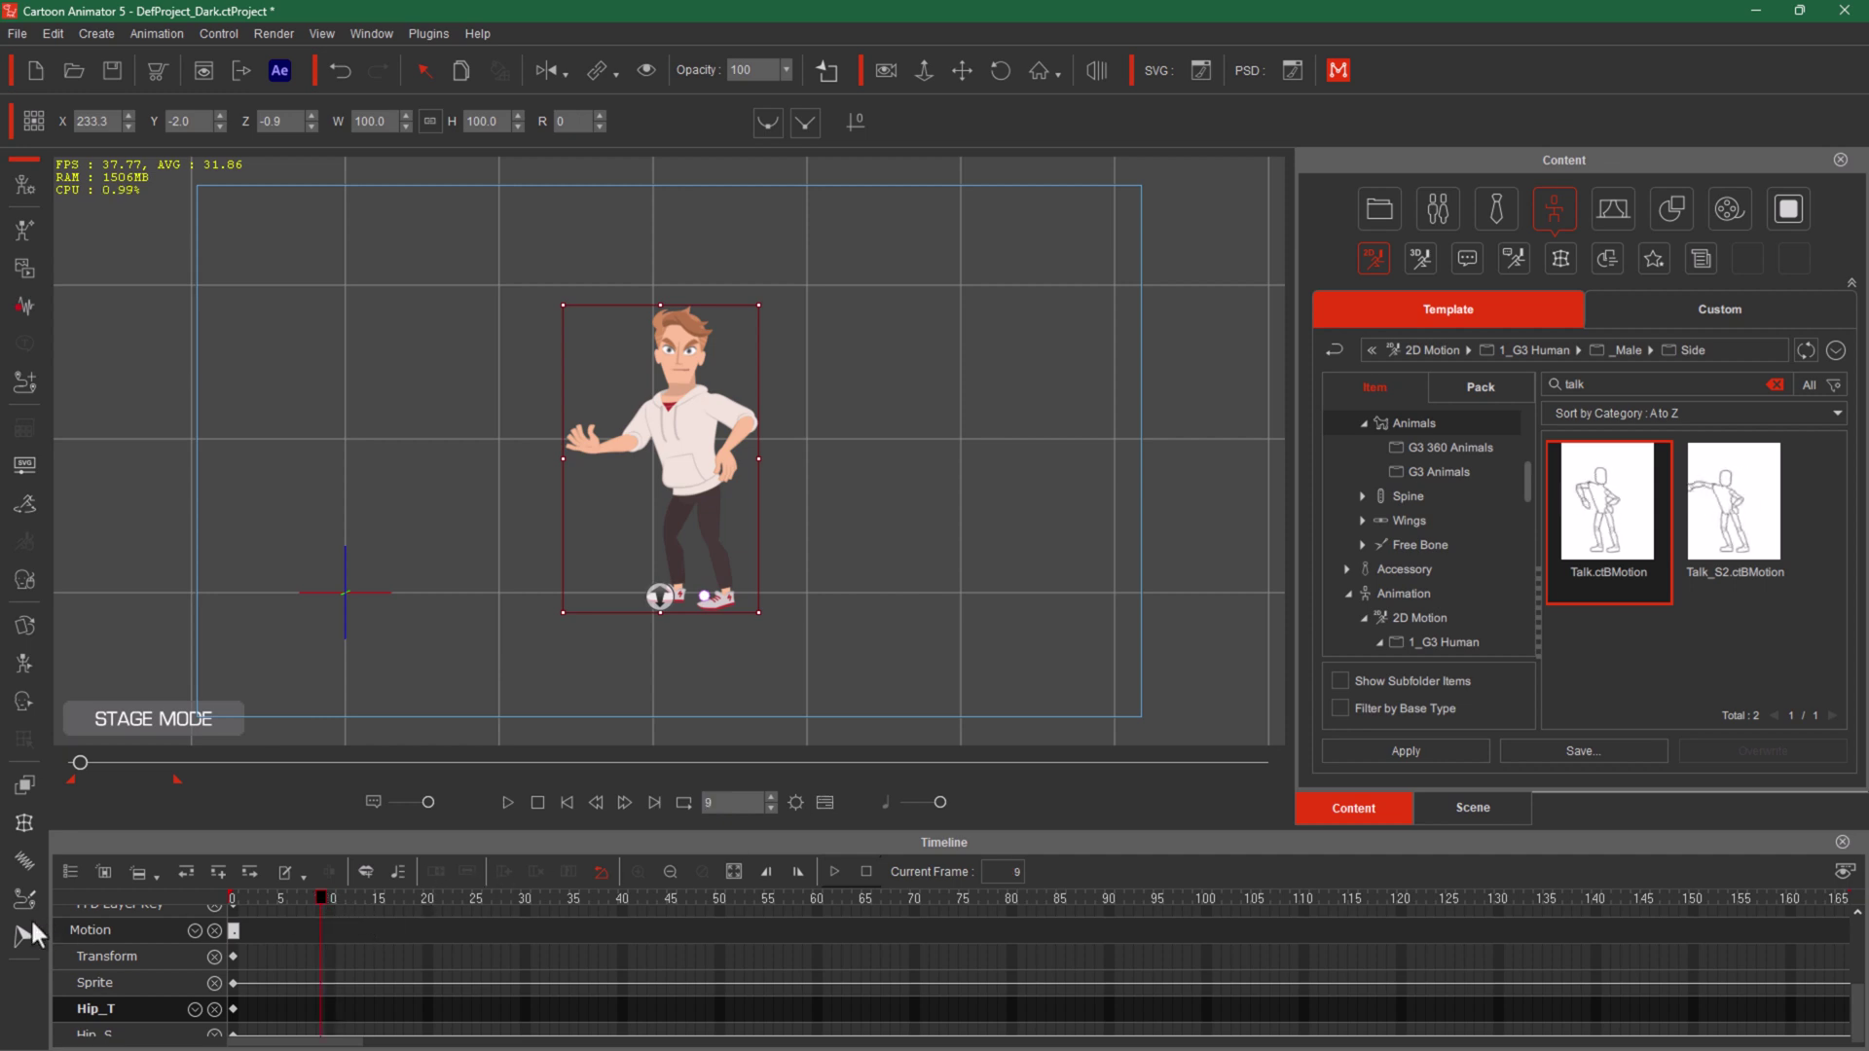
{"action": "left_click", "coordinate": [693, 483]}
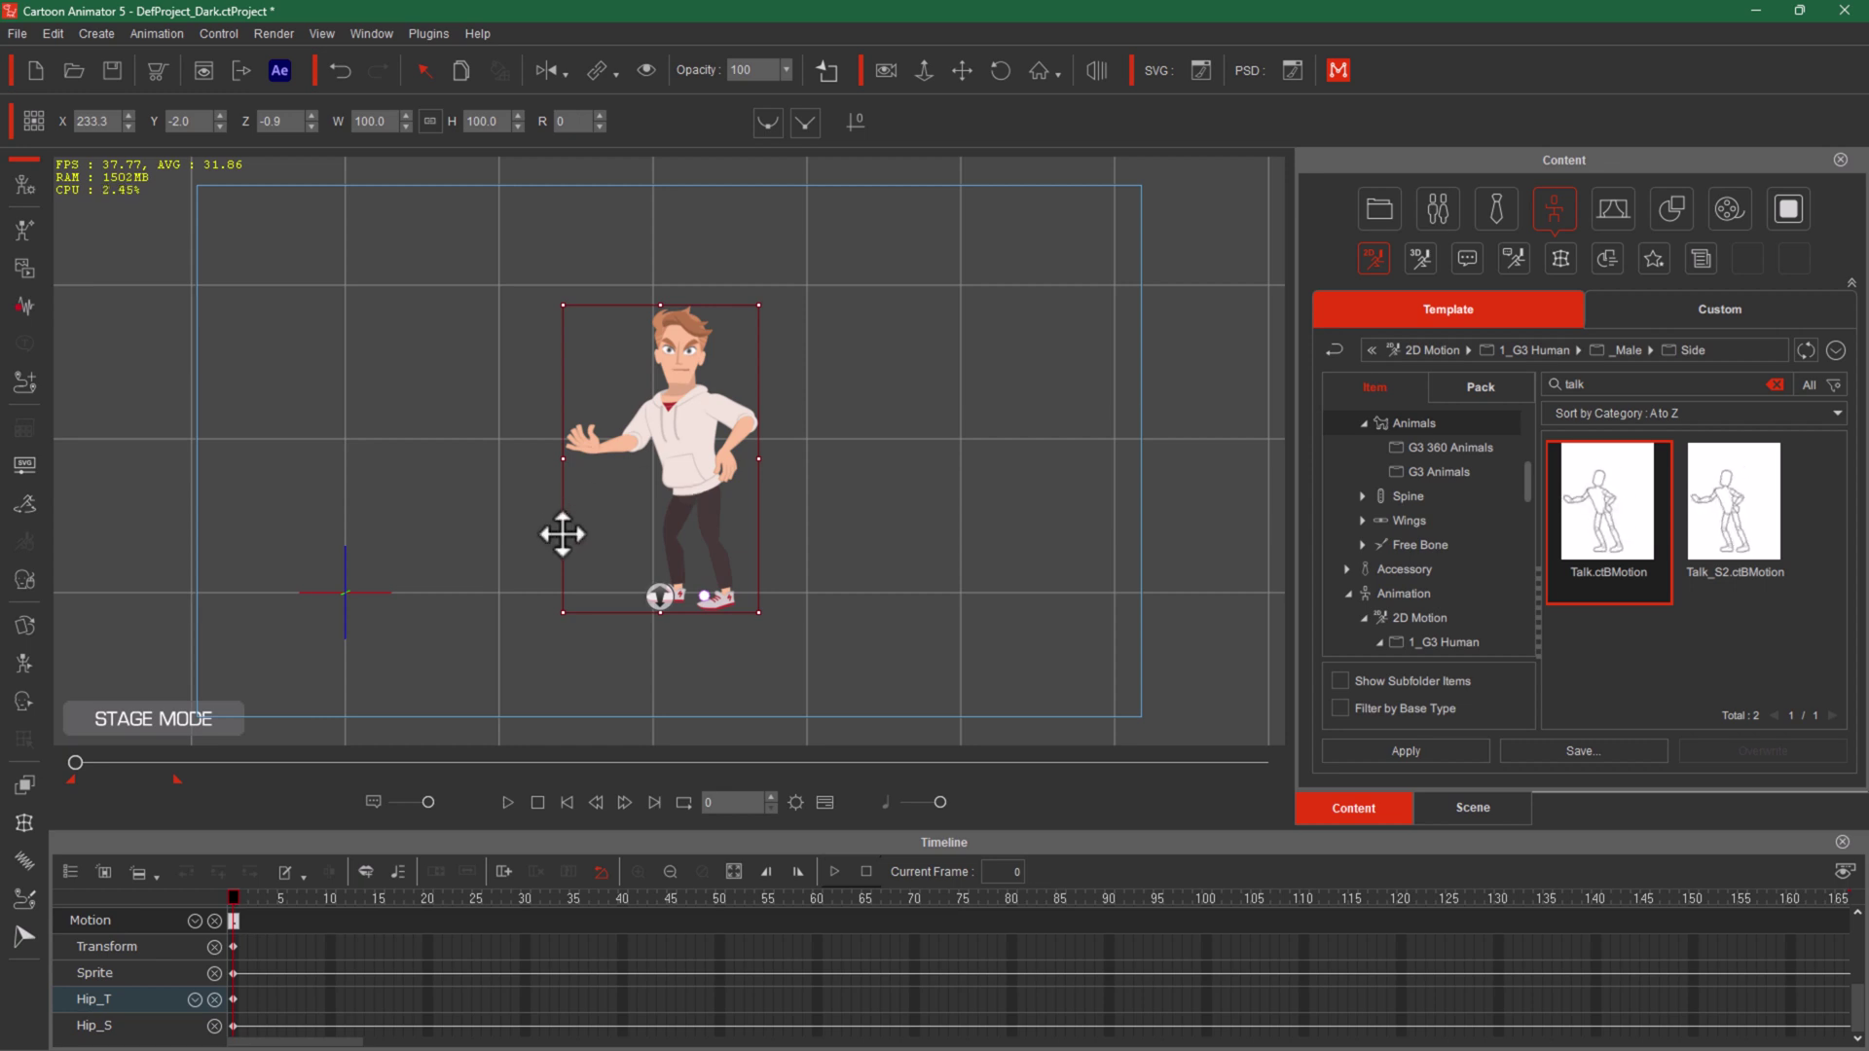
Step: Locate the exported 123.ctBMotion in the Documents folder in File Explorer, then switch back to Cartoon Animator and play the cleared timeline
{"action": "key", "text": "super+e"}
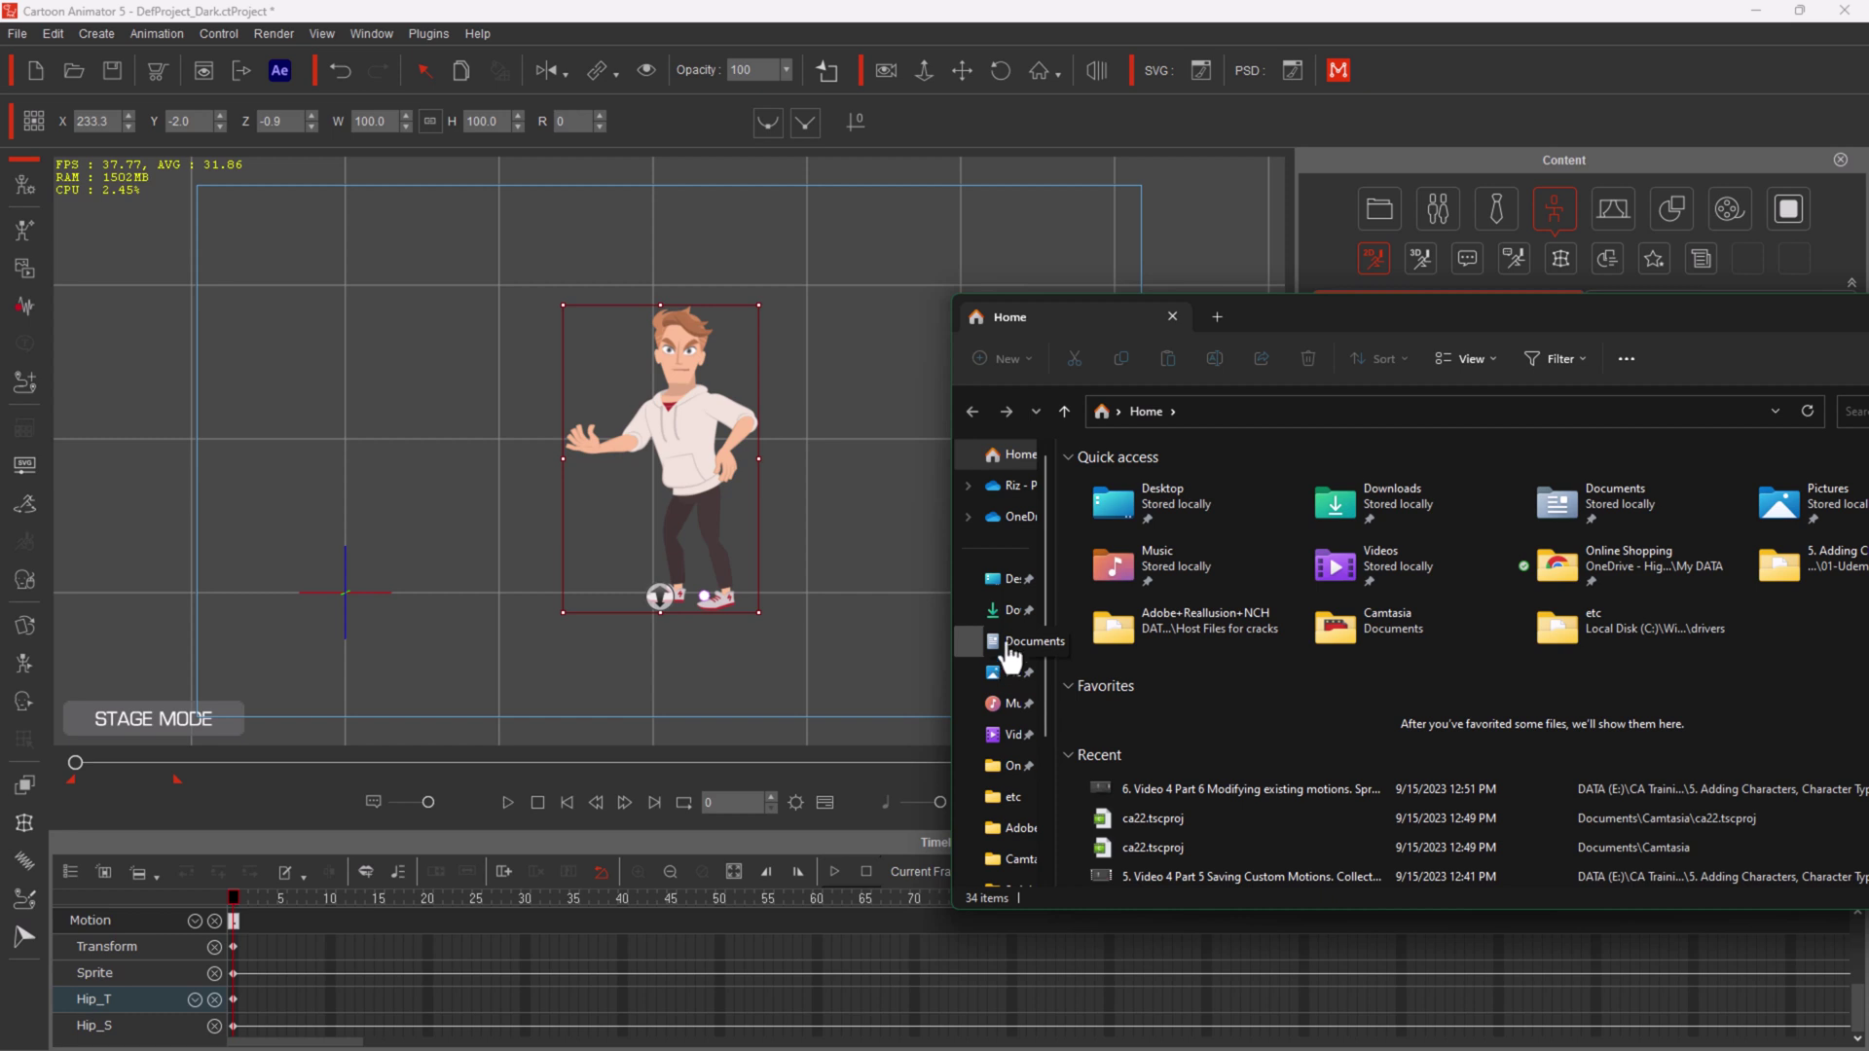
{"action": "left_click", "coordinate": [1017, 640]}
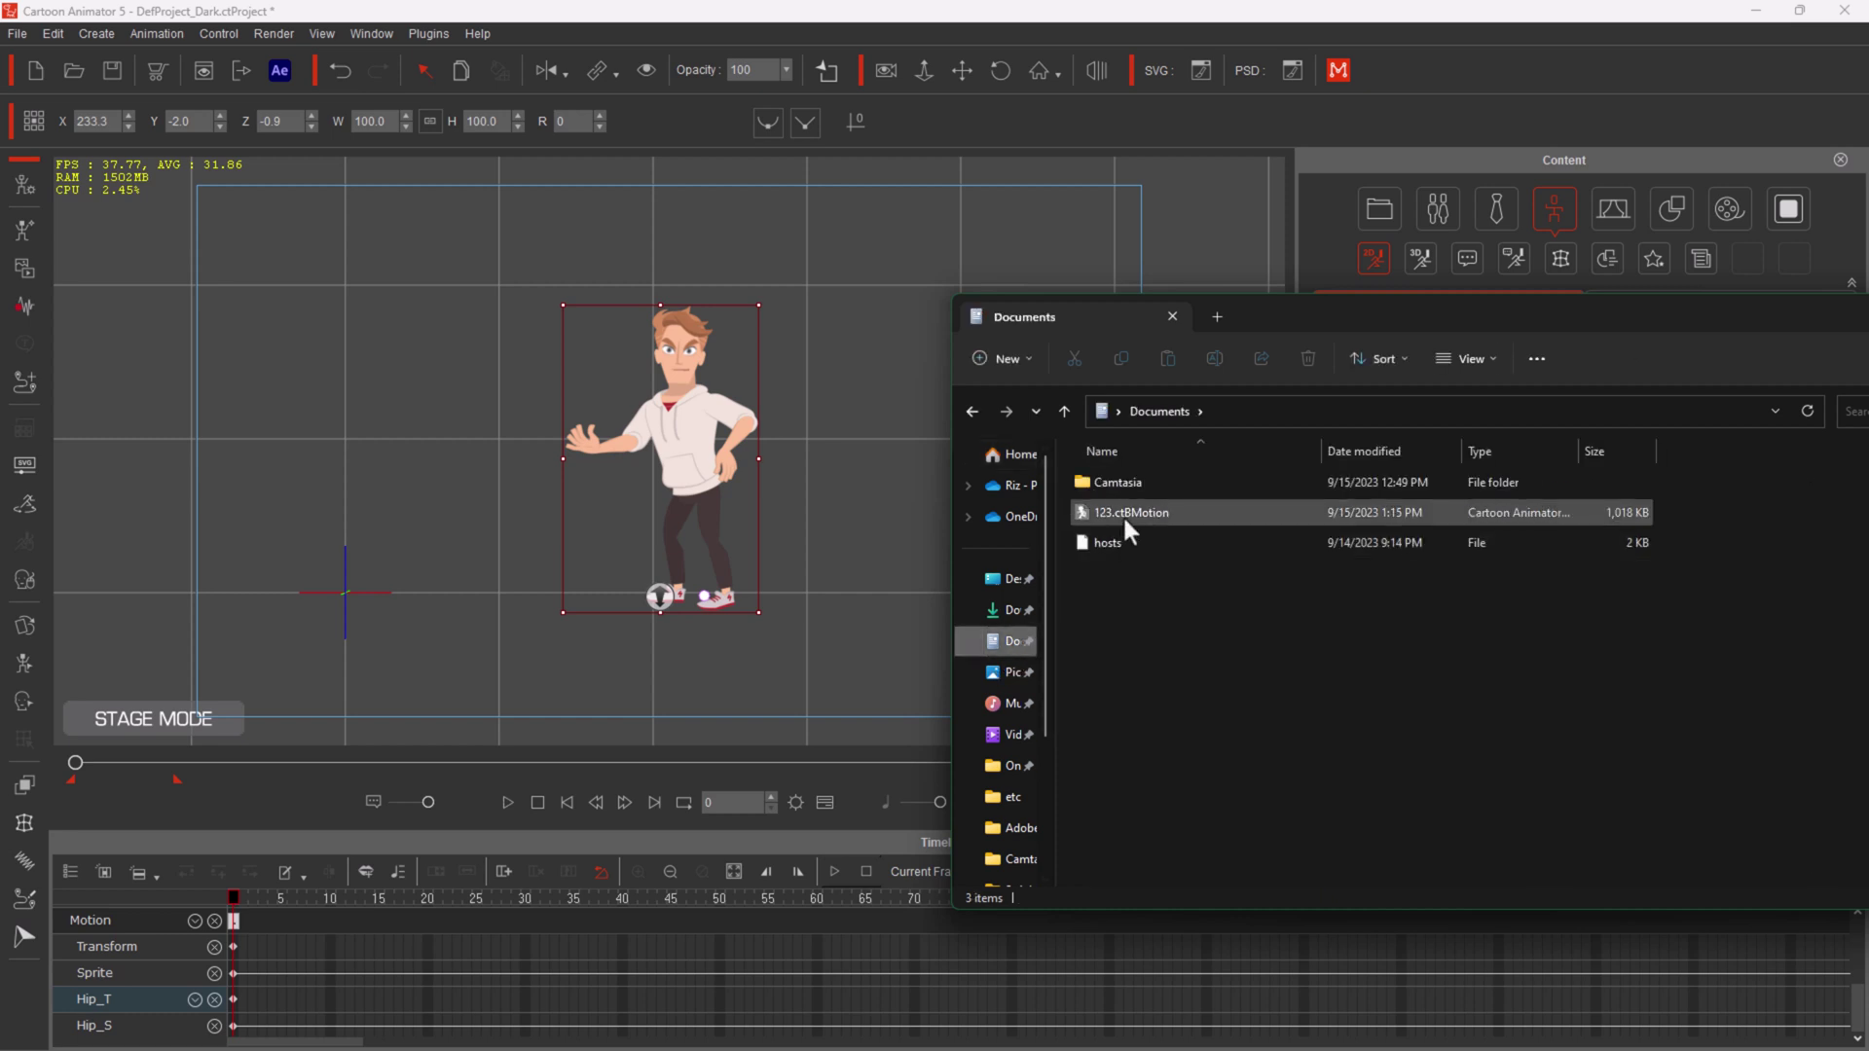
{"action": "left_click", "coordinate": [496, 804]}
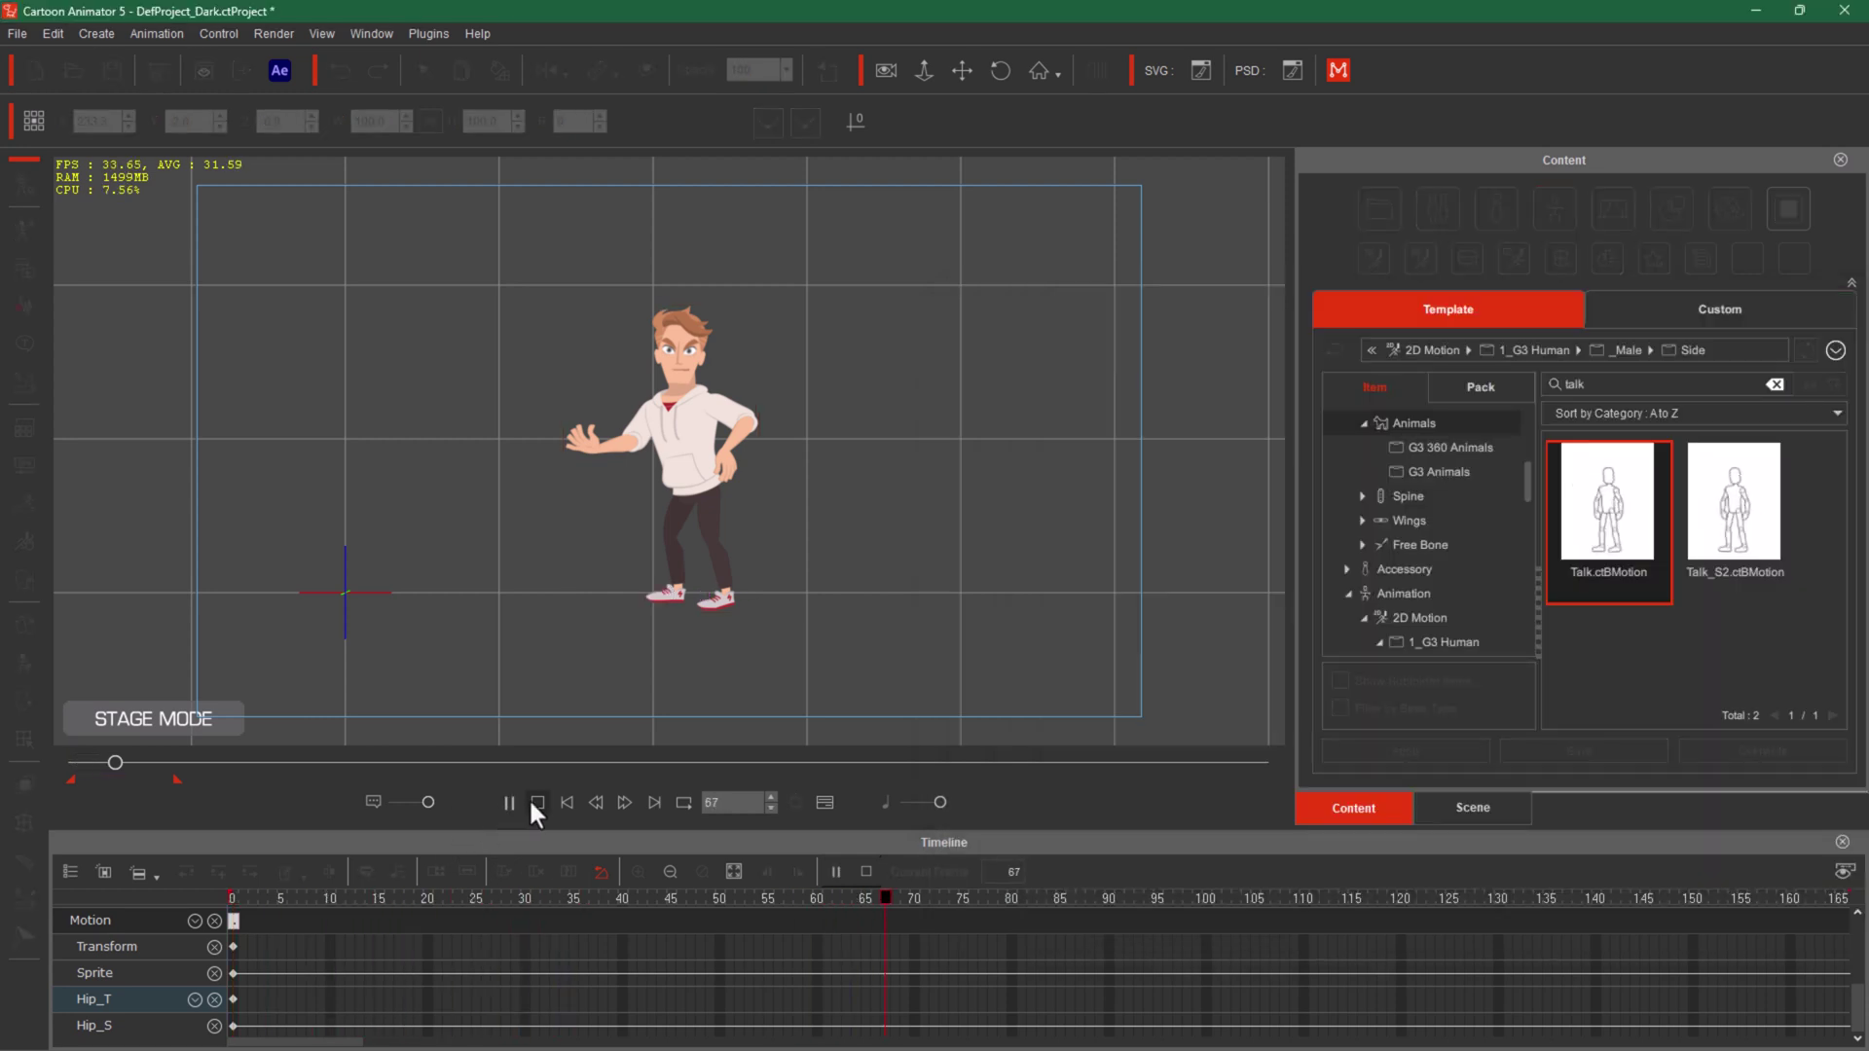
{"action": "left_click", "coordinate": [536, 803]}
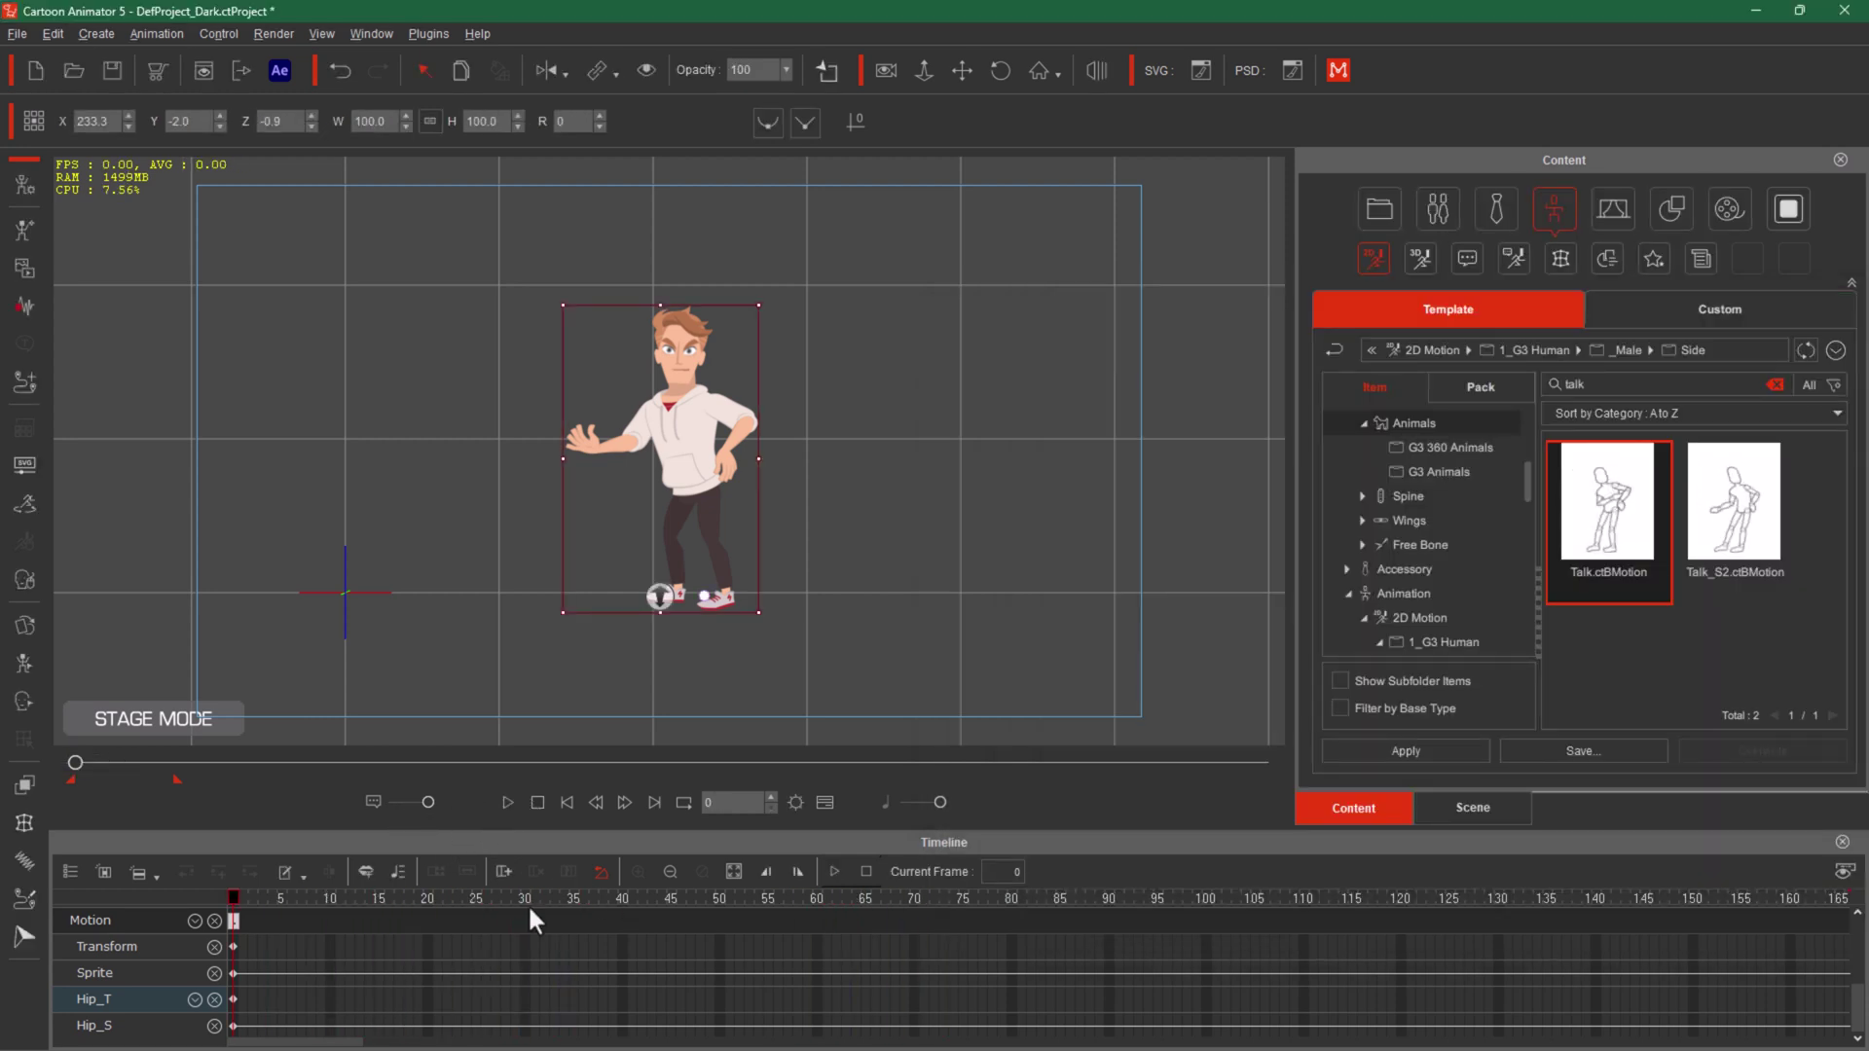
Step: Apply 123.ctBMotion from the Documents folder in File Explorer to the character at frame 0 and play back the motion
{"action": "key", "text": "alt+Tab"}
{"action": "left_click", "coordinate": [1101, 513]}
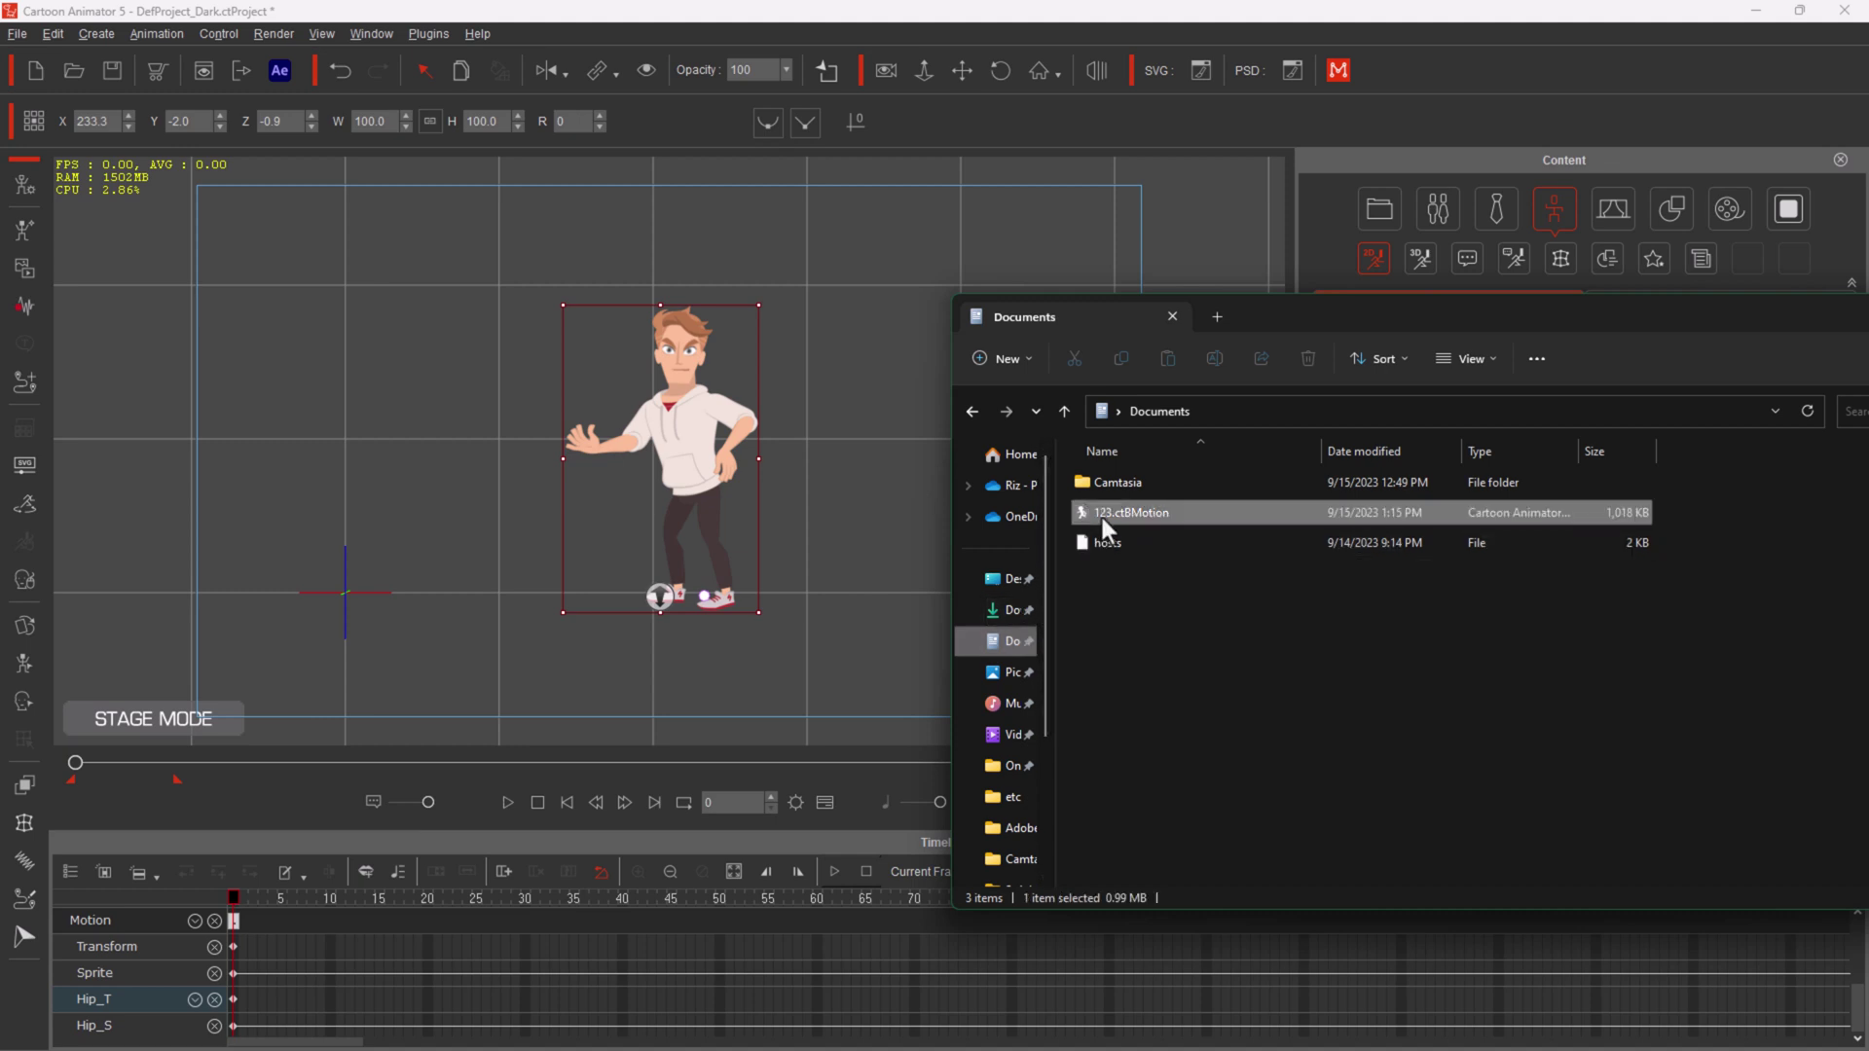
{"action": "left_click_drag", "start_coordinate": [1102, 518], "coordinate": [691, 464]}
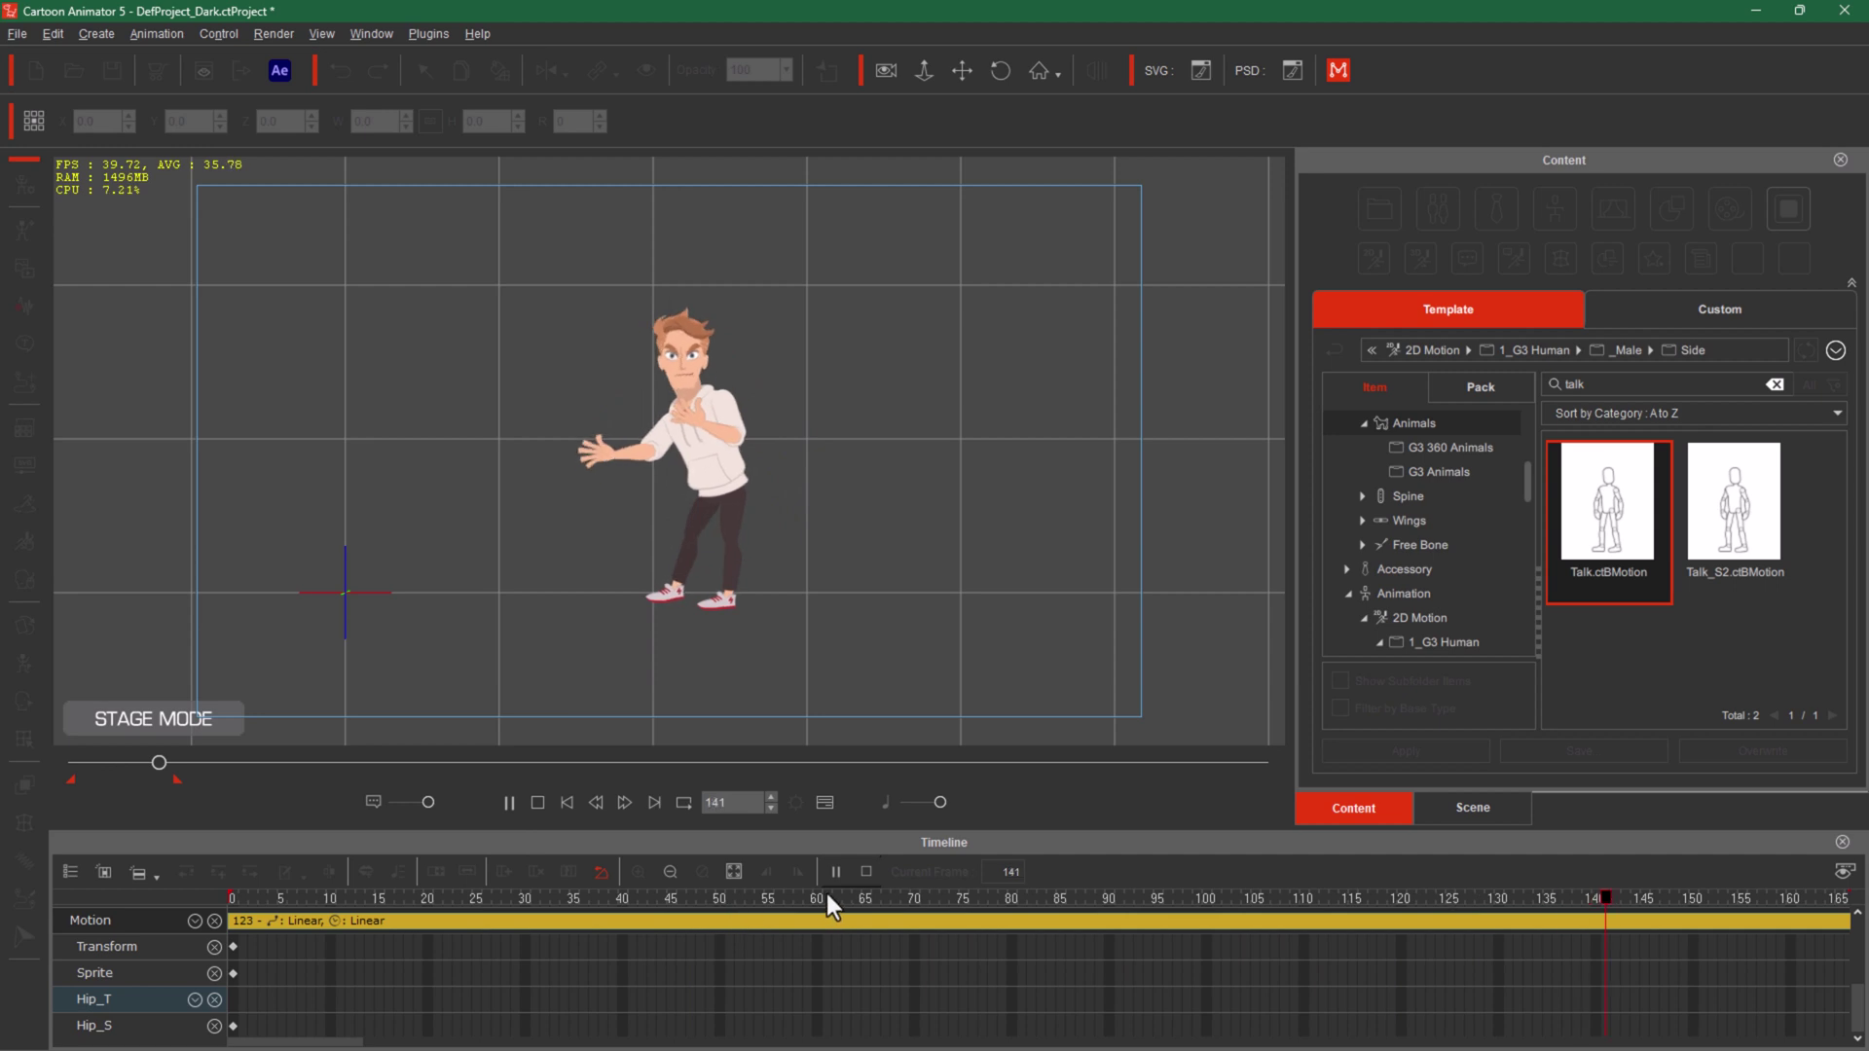
{"action": "left_click", "coordinate": [505, 804]}
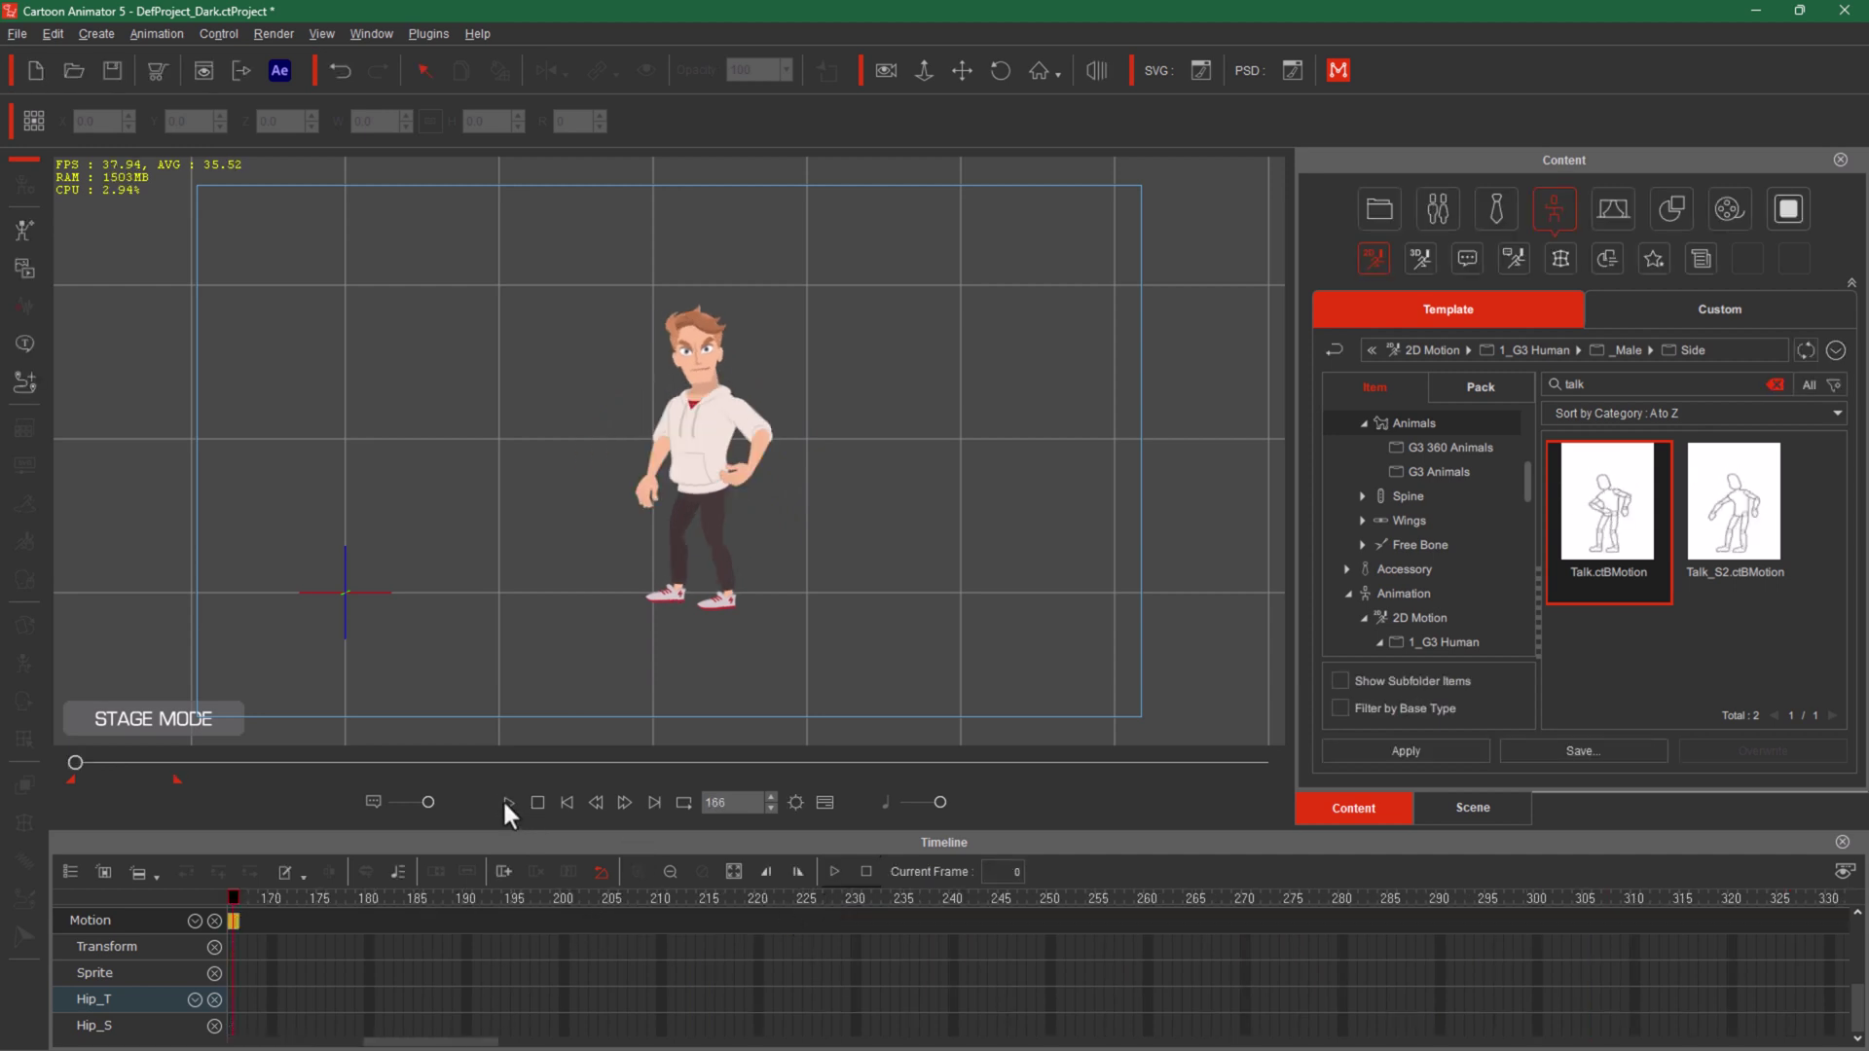